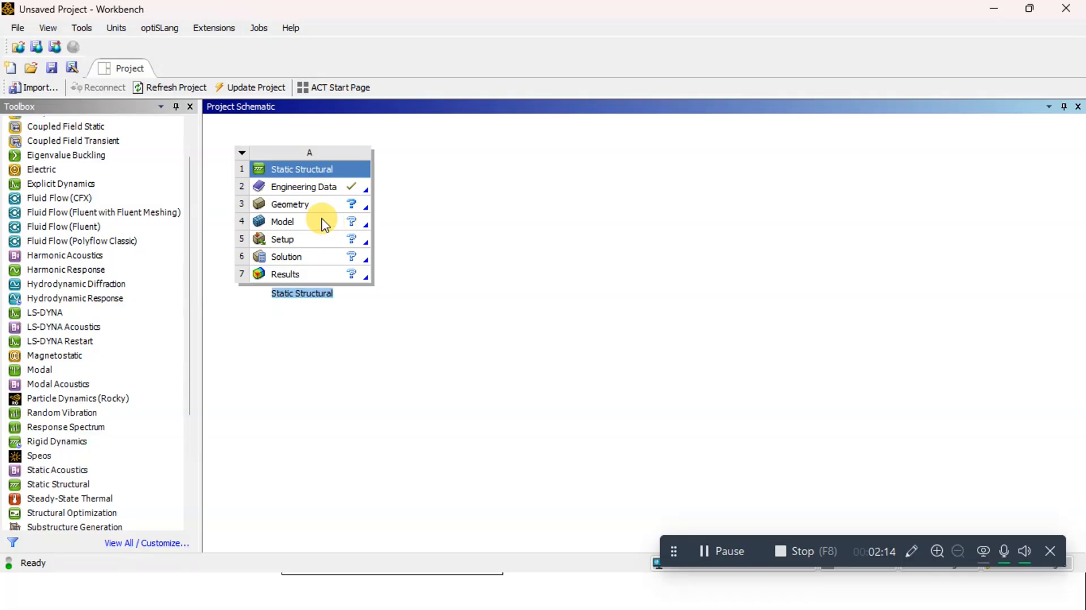
Open the Engineering Data of the static structural system and add a new material named Steel
{"action": "double_click", "coordinate": [309, 192]}
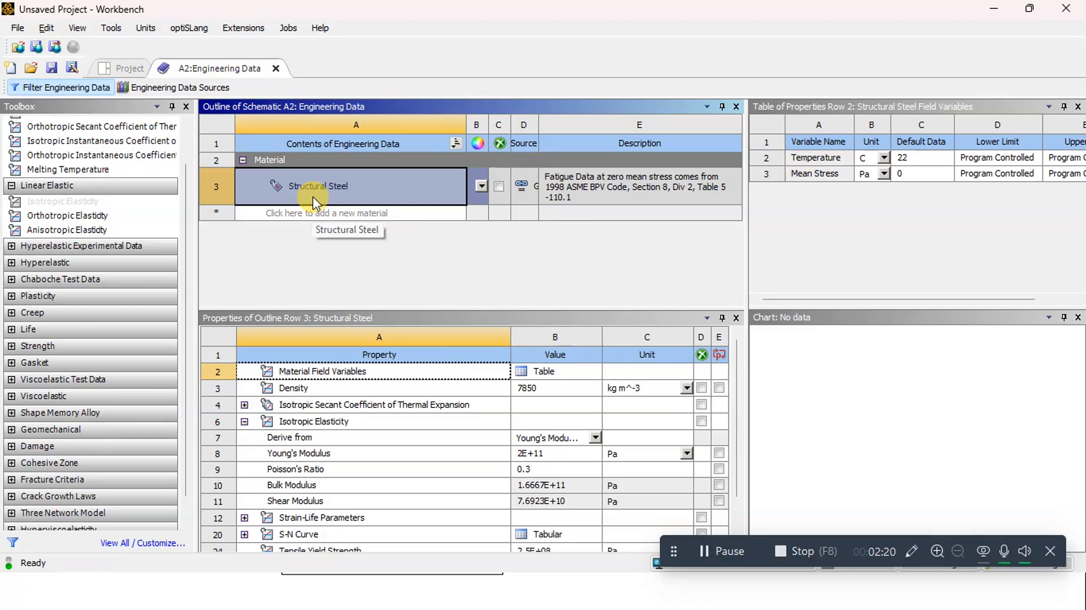
{"action": "key", "text": "alt+Tab"}
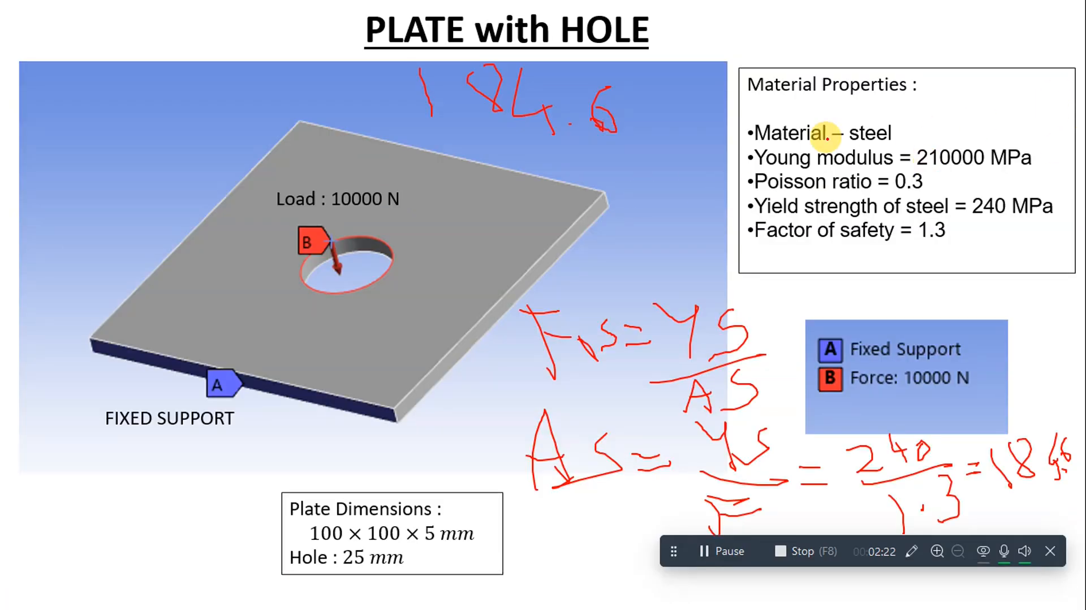
{"action": "key", "text": "alt+Tab"}
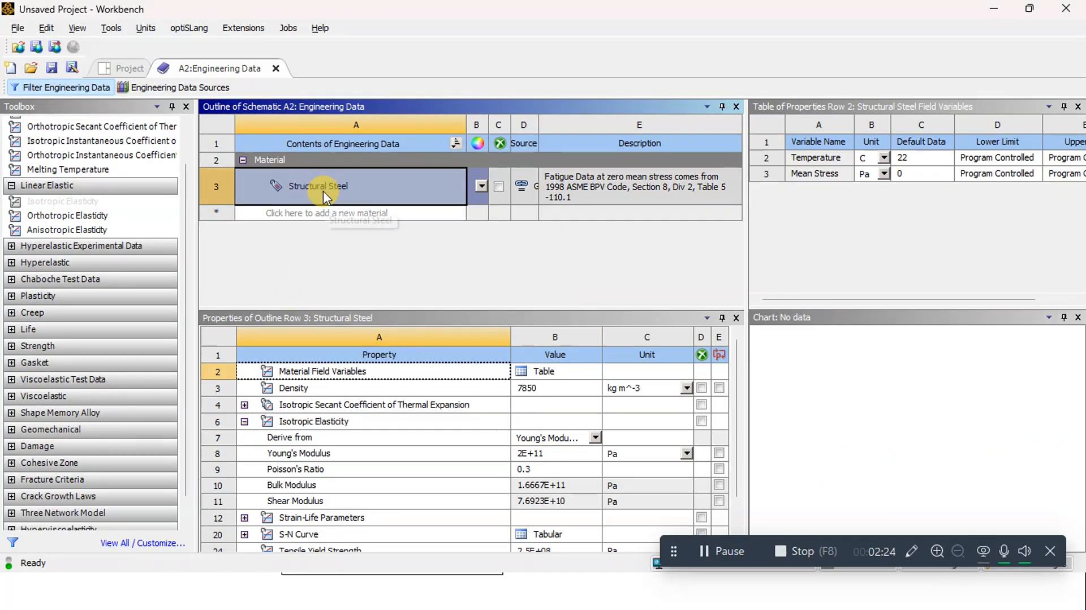
{"action": "left_click", "coordinate": [285, 217]}
{"action": "type", "text": "Ste"}
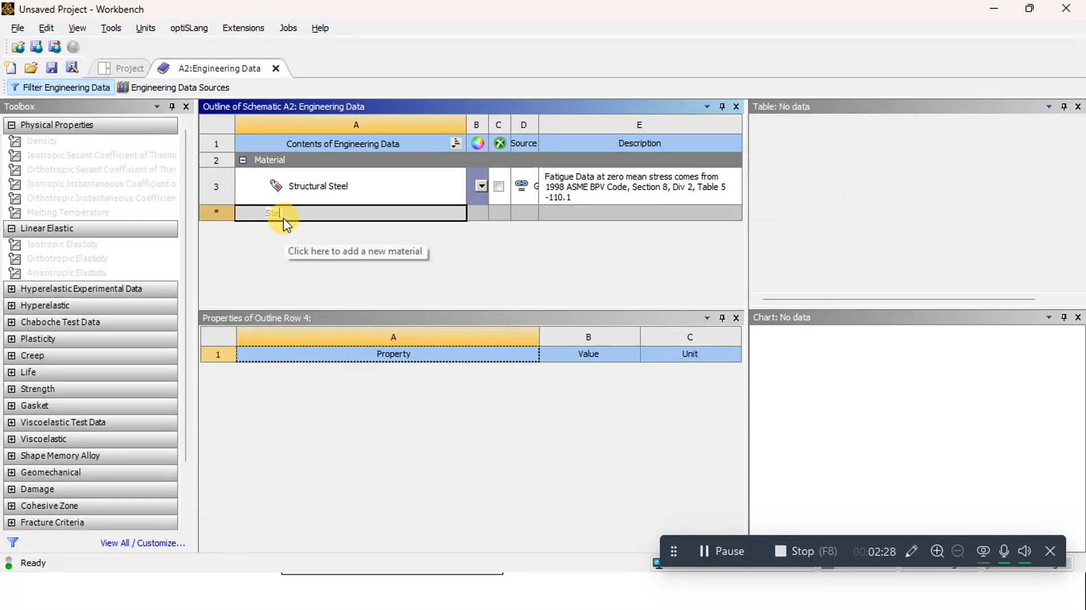
{"action": "key", "text": "Return"}
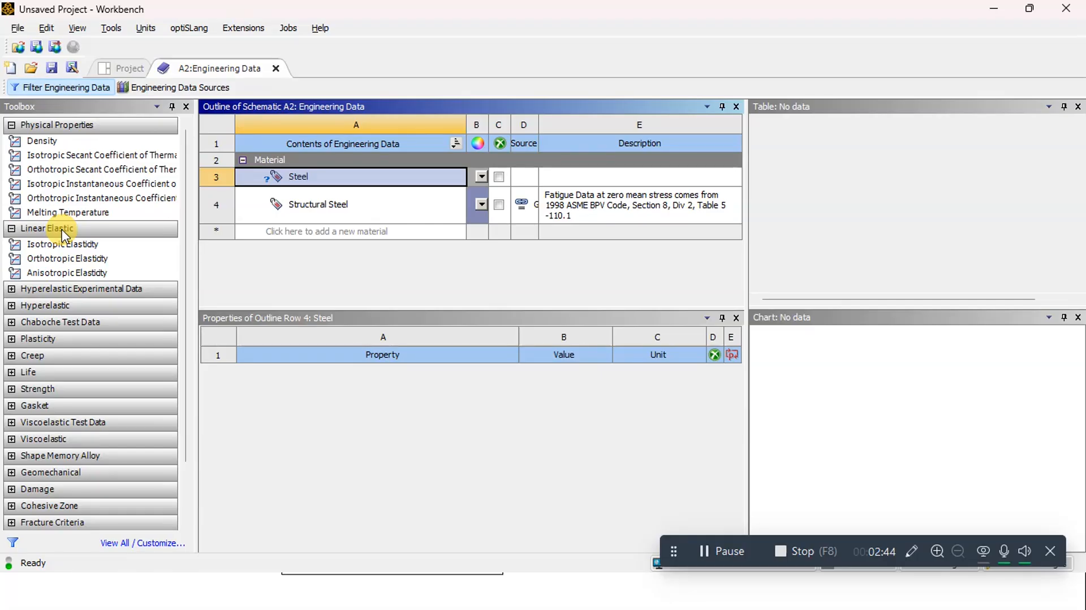
Add the Isotropic Elasticity property to the Steel material
{"action": "left_click", "coordinate": [82, 260]}
{"action": "left_click", "coordinate": [70, 245]}
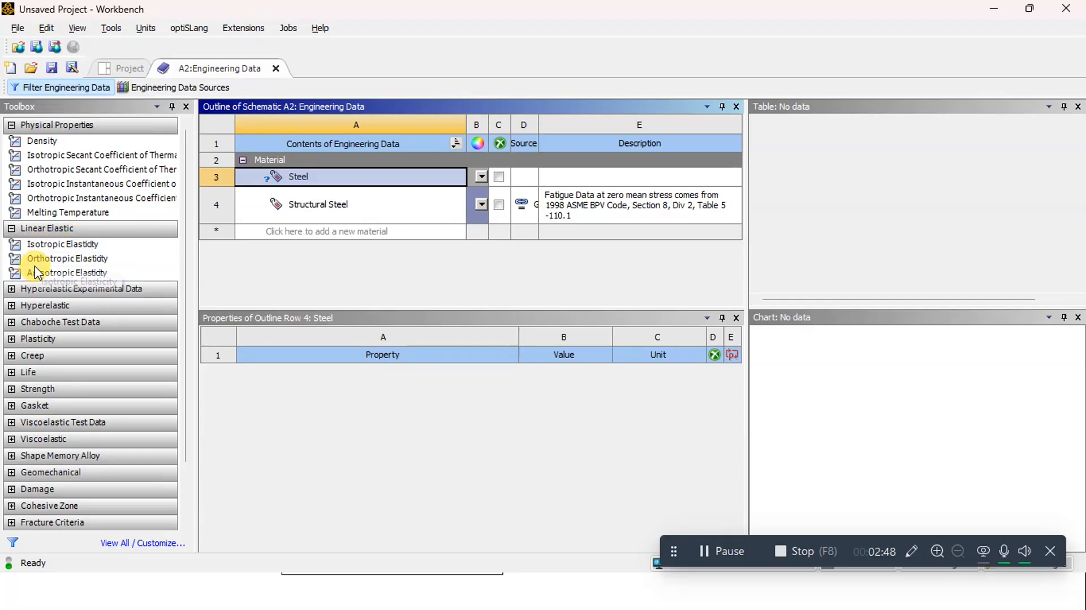
{"action": "left_click", "coordinate": [39, 246]}
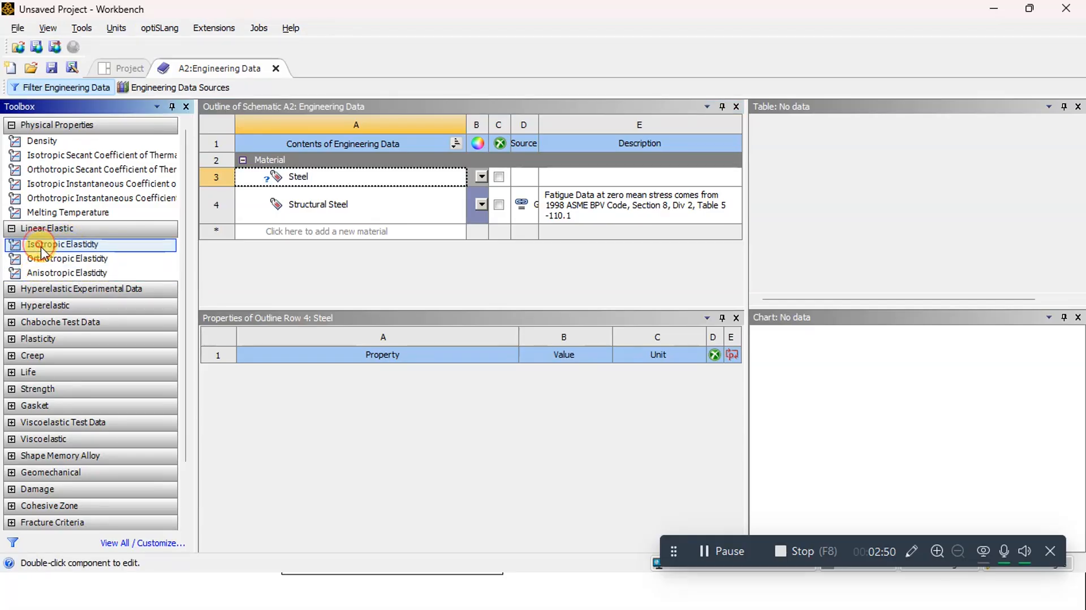
{"action": "left_click_drag", "start_coordinate": [42, 255], "coordinate": [278, 177]}
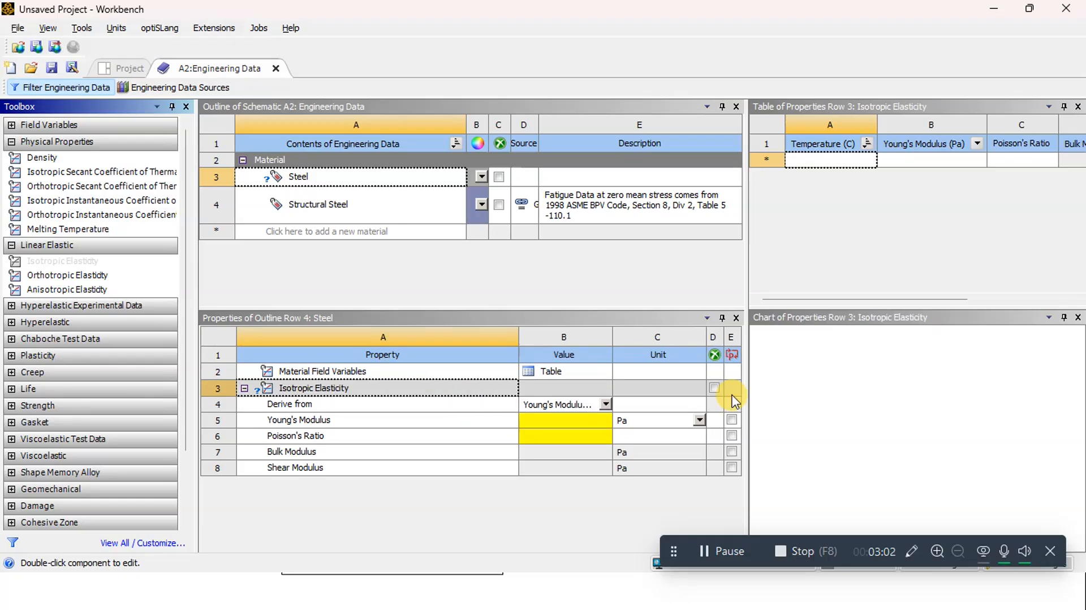
Check the given material properties on the slide and set Steel's Young's modulus to 210000 MPa
{"action": "key", "text": "alt+Tab"}
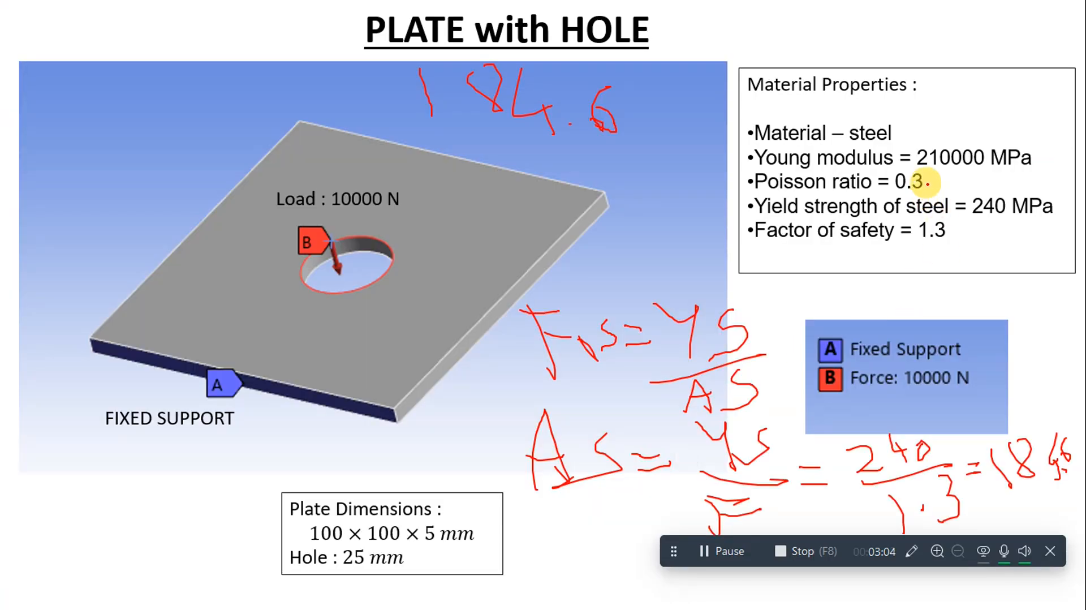
{"action": "key", "text": "alt+Tab"}
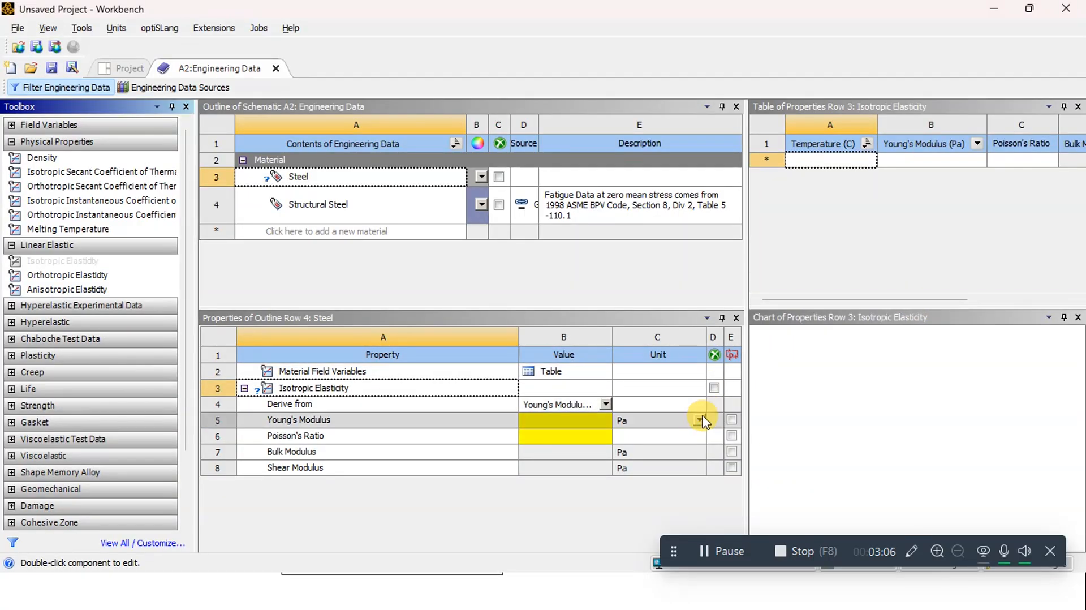
{"action": "left_click", "coordinate": [699, 421]}
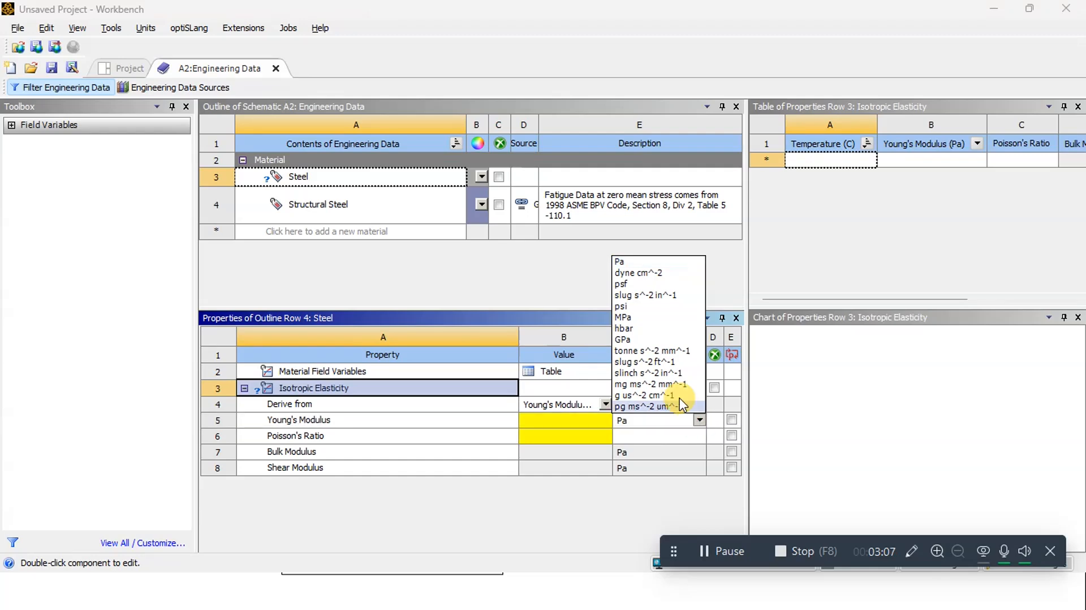
{"action": "left_click", "coordinate": [619, 315]}
{"action": "left_click", "coordinate": [562, 419]}
{"action": "type", "text": "2"}
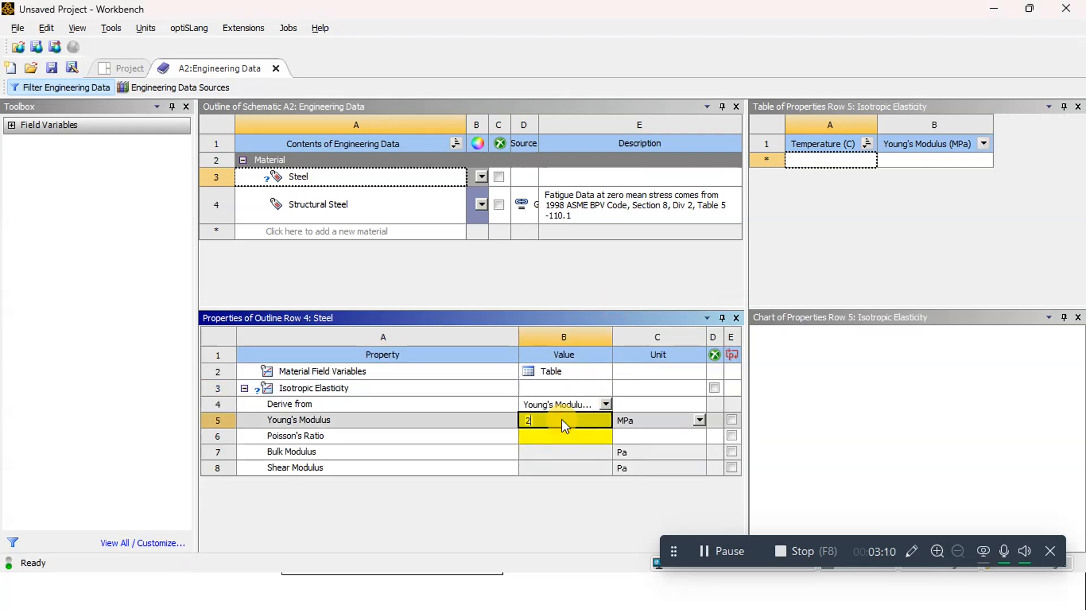
{"action": "type", "text": "10000"}
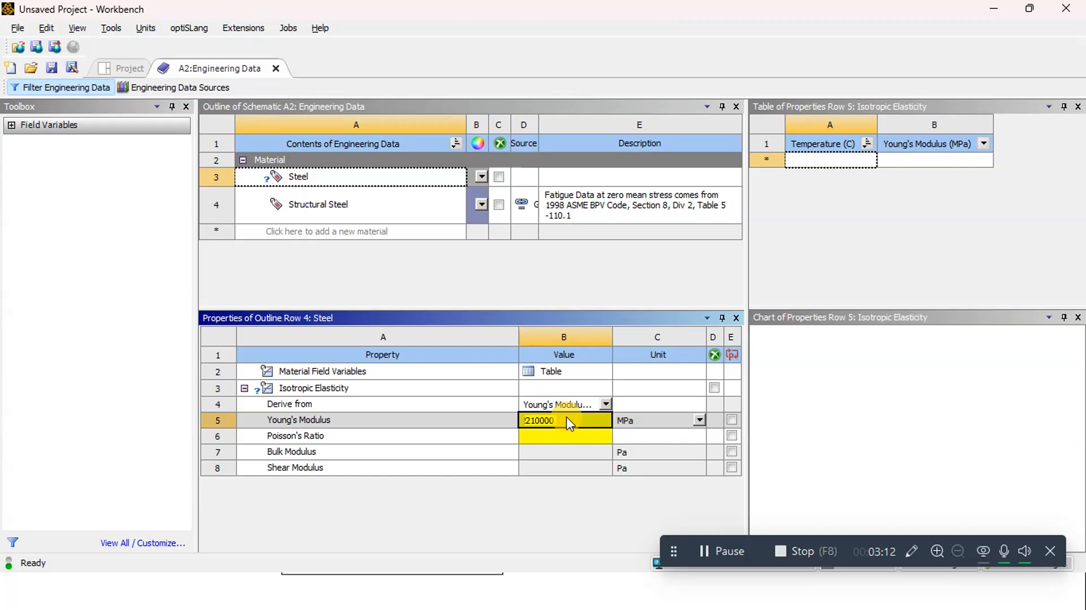
{"action": "key", "text": "Return"}
Set Steel's Poisson's ratio to 0.3 and close the engineering data to return to the project schematic
{"action": "left_click", "coordinate": [563, 435]}
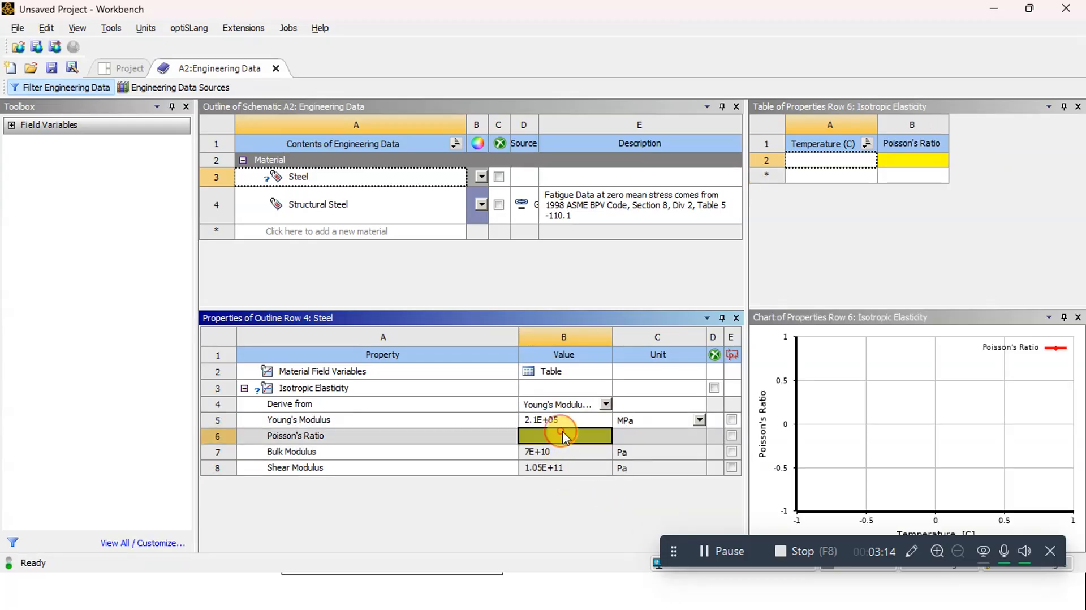
{"action": "type", "text": "0.3"}
{"action": "key", "text": "Return"}
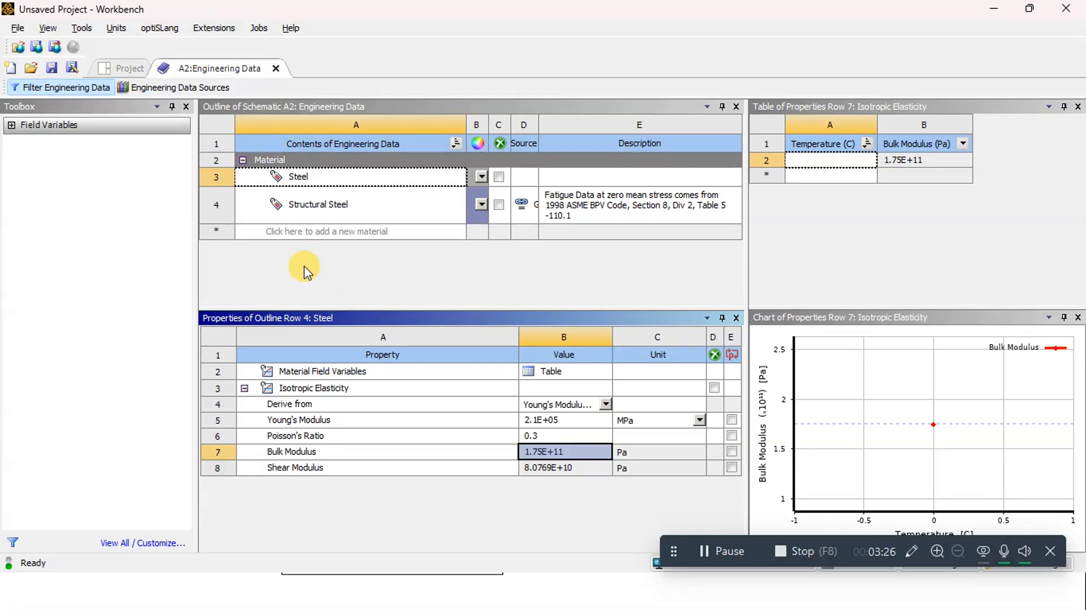
{"action": "left_click", "coordinate": [276, 68]}
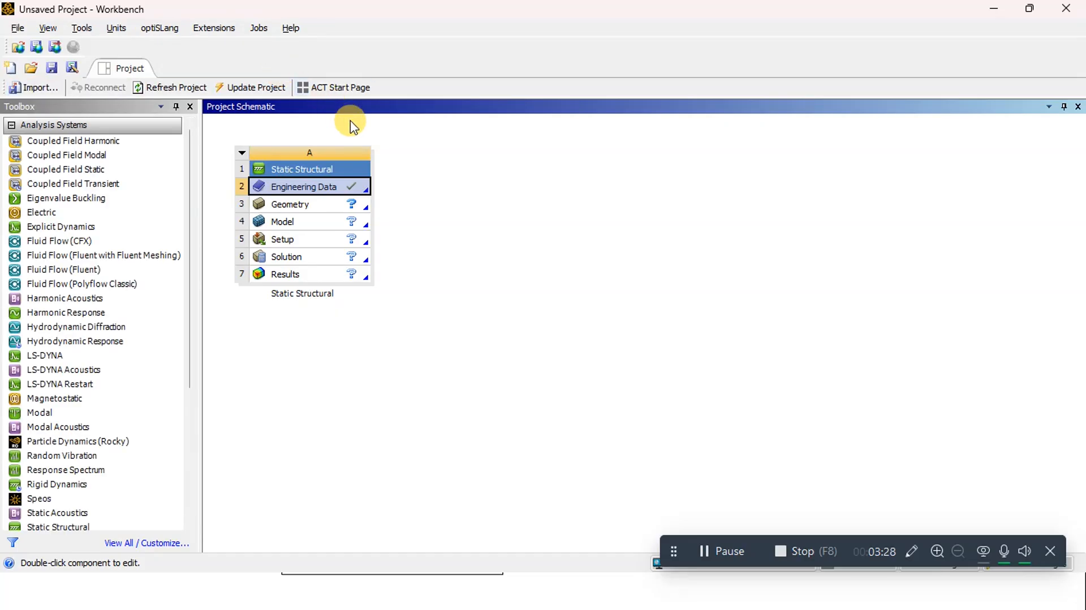
Create a new DesignModeler geometry for the static structural system and set its length unit to millimetres
{"action": "left_click", "coordinate": [304, 208]}
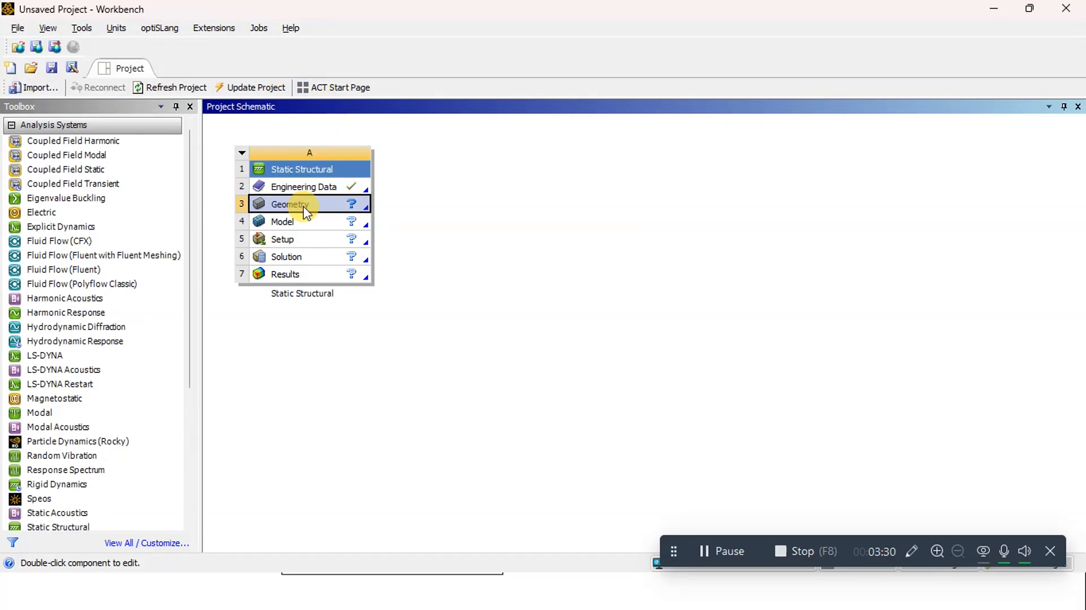
{"action": "right_click", "coordinate": [304, 208]}
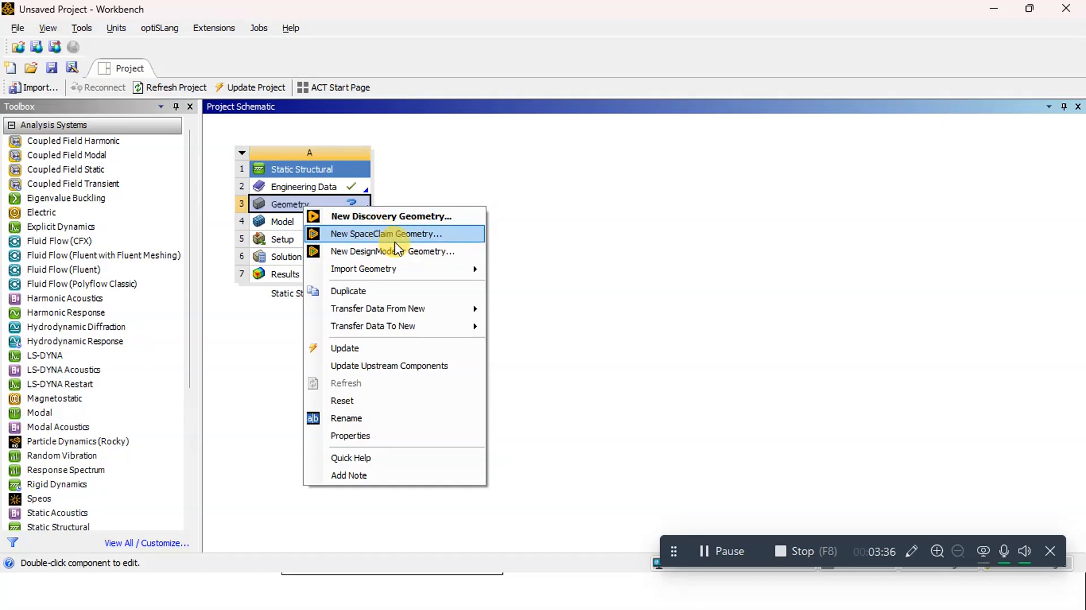
{"action": "left_click", "coordinate": [356, 255]}
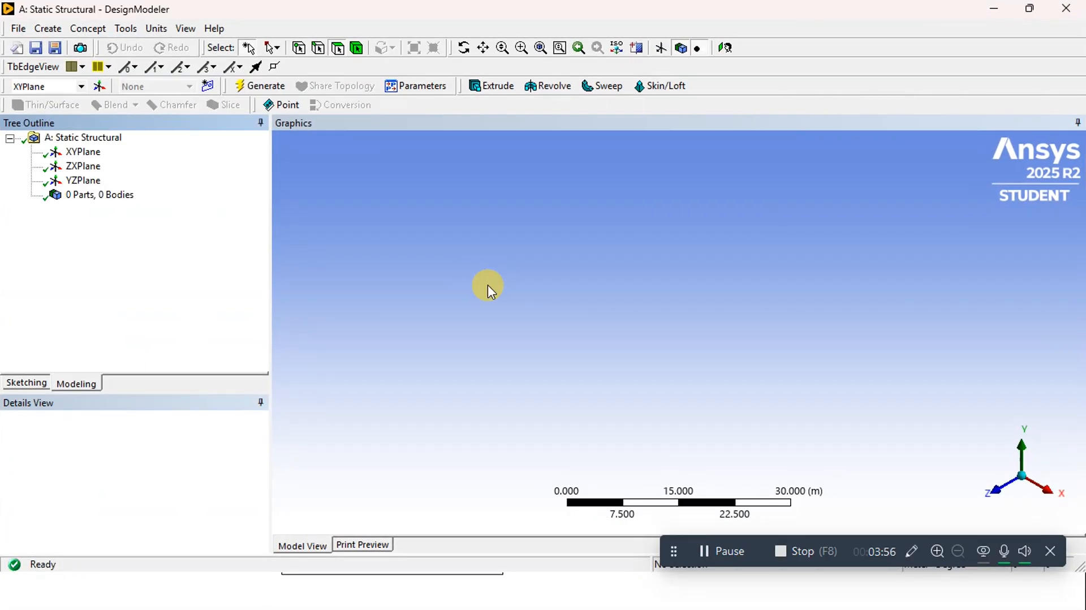
{"action": "left_click", "coordinate": [155, 30]}
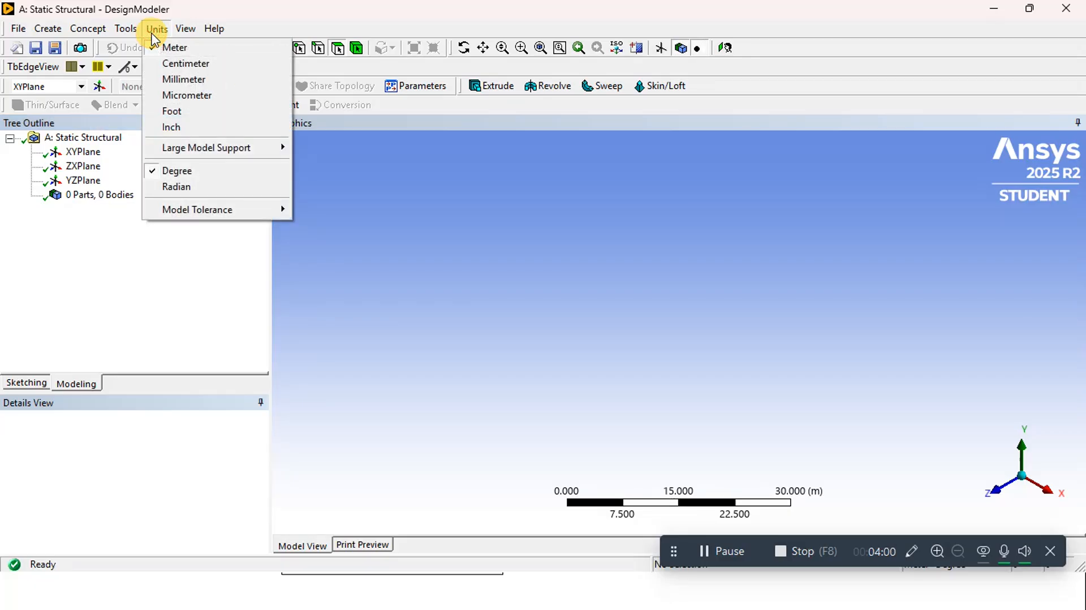
{"action": "left_click", "coordinate": [169, 83]}
Sketch a rectangle about 71 mm wide and 63 mm high around the origin on the XY plane
{"action": "left_click", "coordinate": [79, 155]}
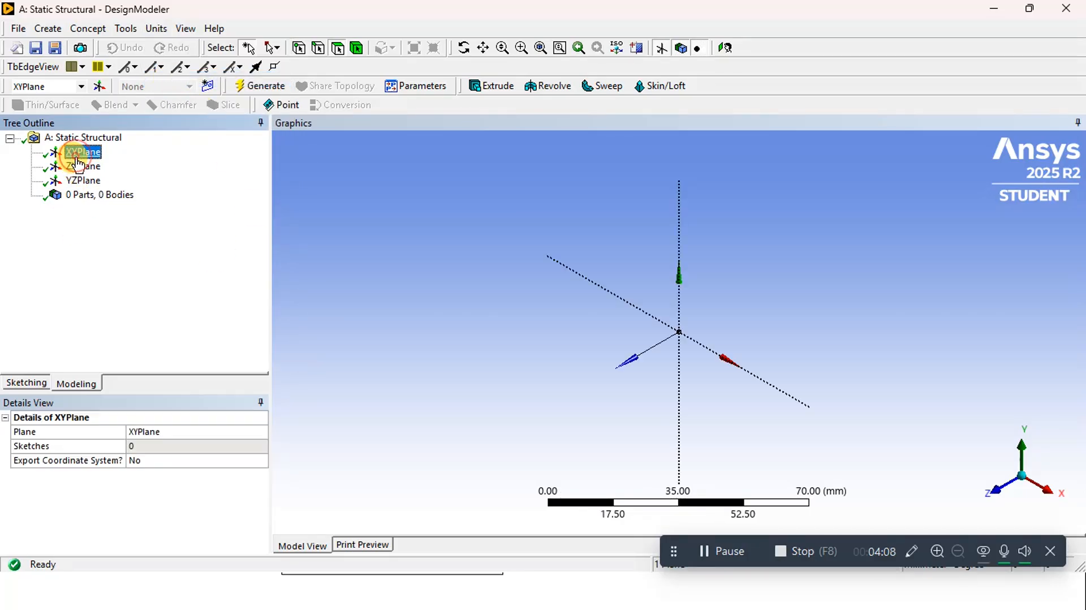
{"action": "left_click", "coordinate": [17, 383]}
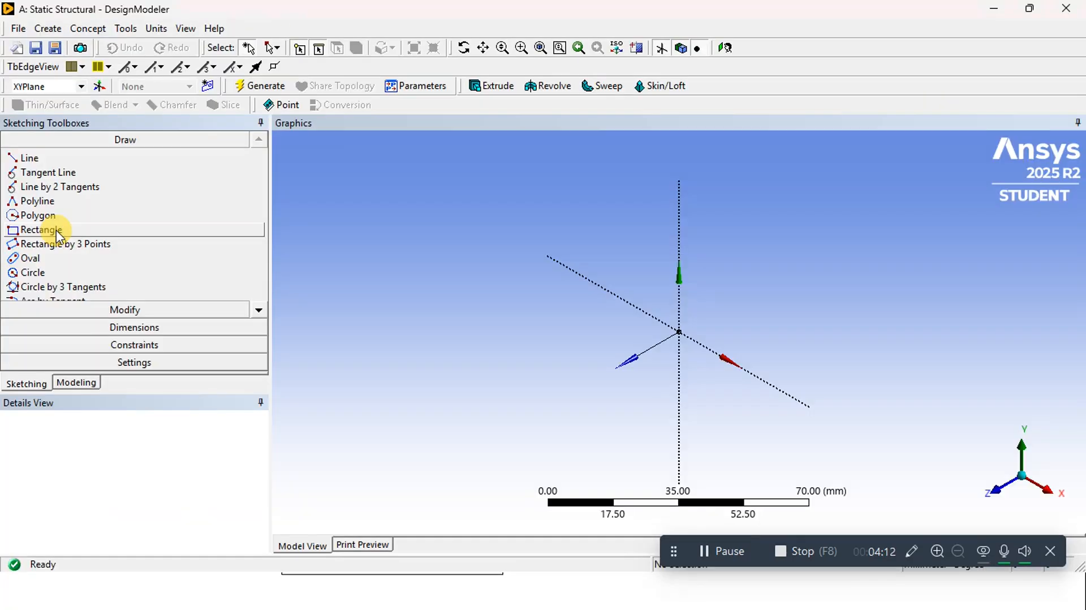
{"action": "key", "text": "alt+Tab"}
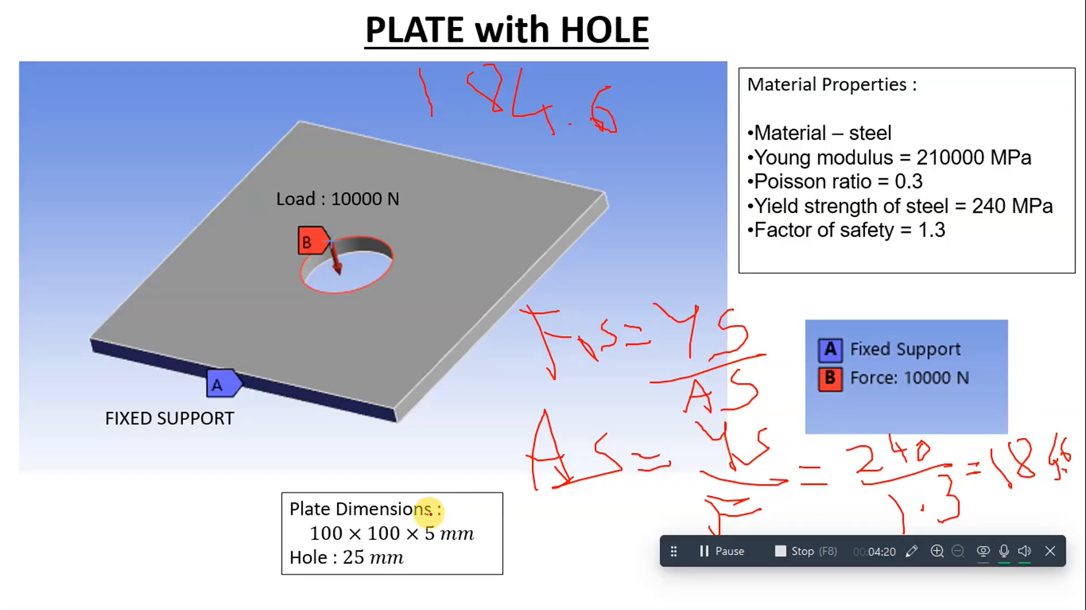
{"action": "key", "text": "alt+Tab"}
{"action": "left_click", "coordinate": [45, 231]}
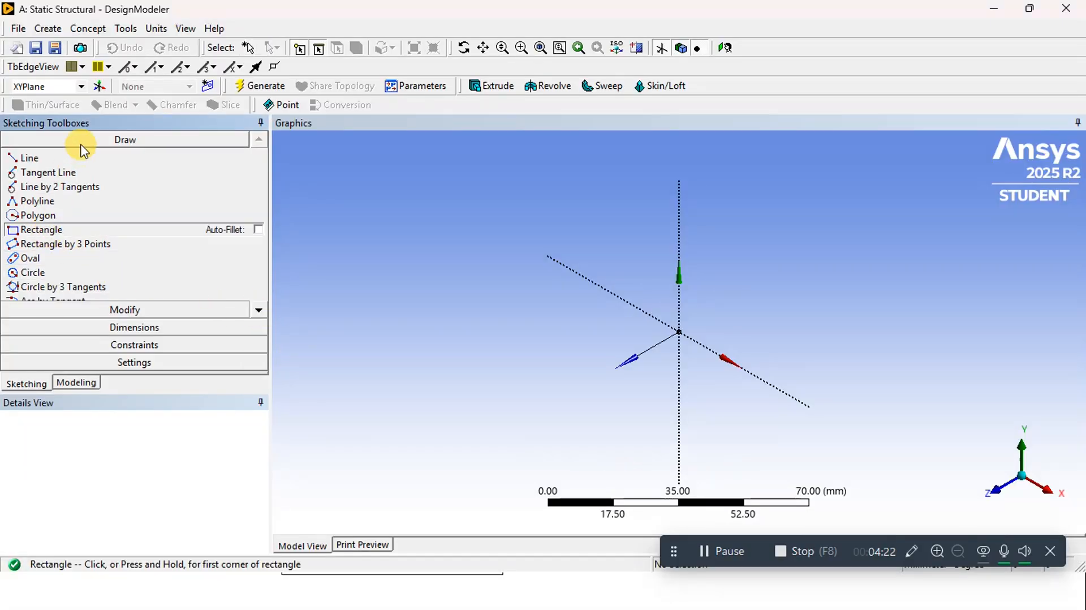
{"action": "left_click", "coordinate": [81, 86]}
{"action": "left_click", "coordinate": [46, 104]}
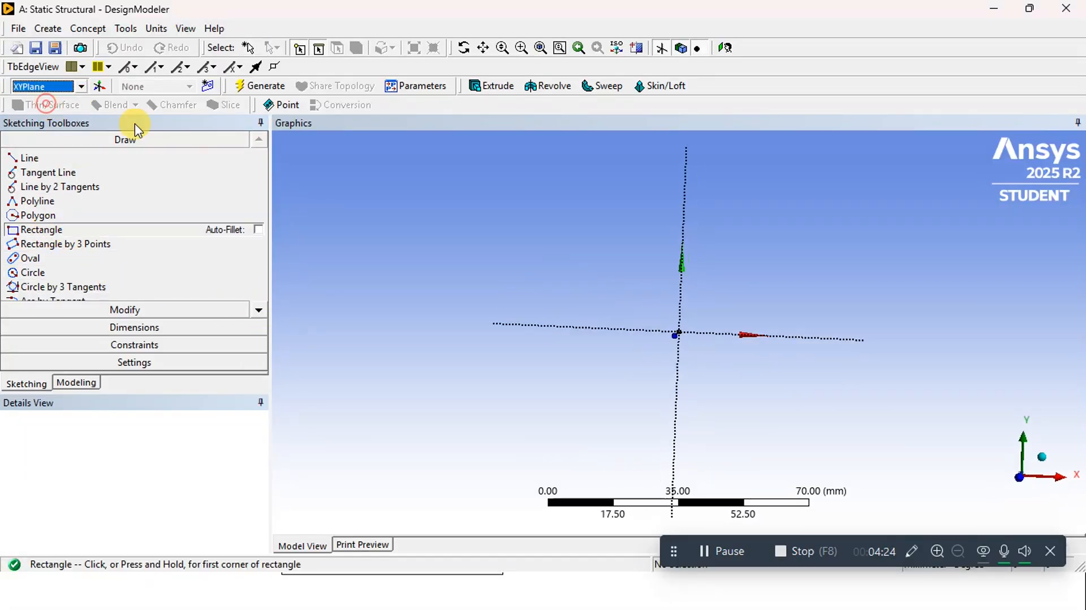
{"action": "left_click_drag", "start_coordinate": [607, 267], "coordinate": [616, 272]}
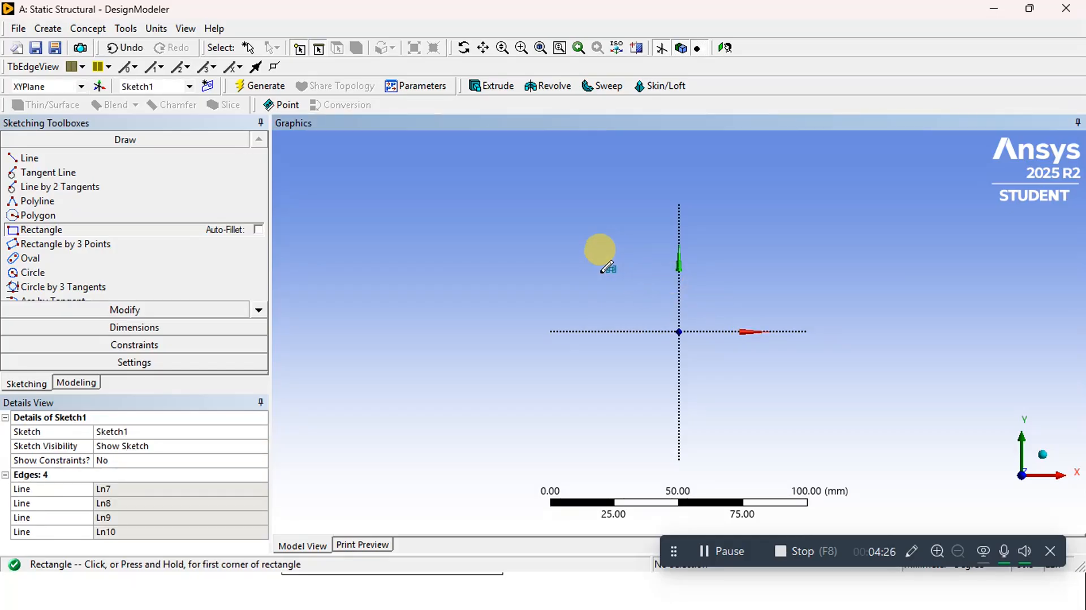
{"action": "key", "text": "ctrl+z"}
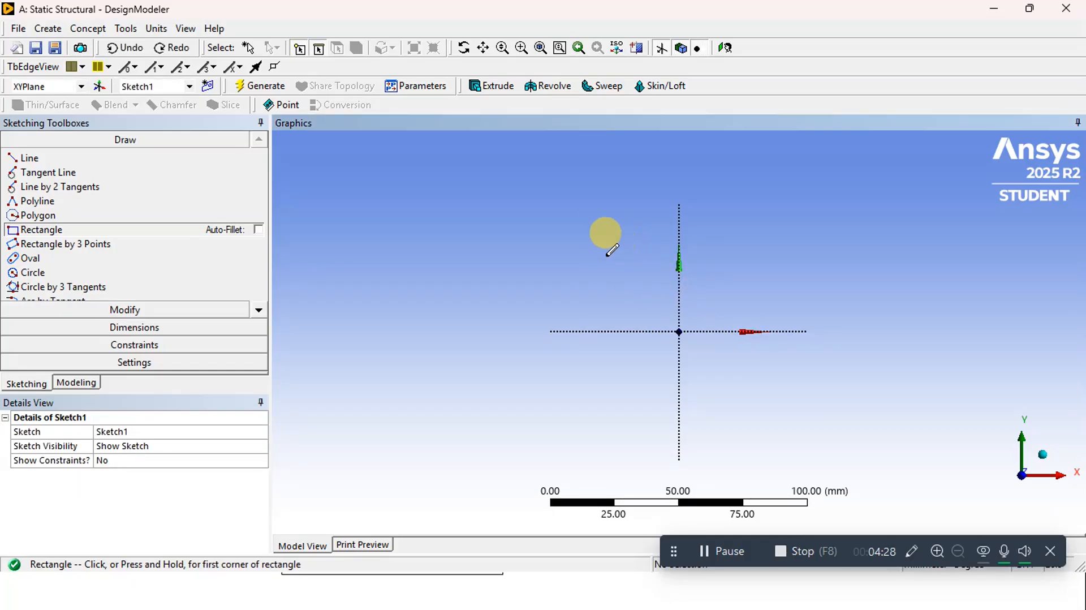
{"action": "left_click", "coordinate": [592, 247]}
{"action": "left_click", "coordinate": [775, 411]}
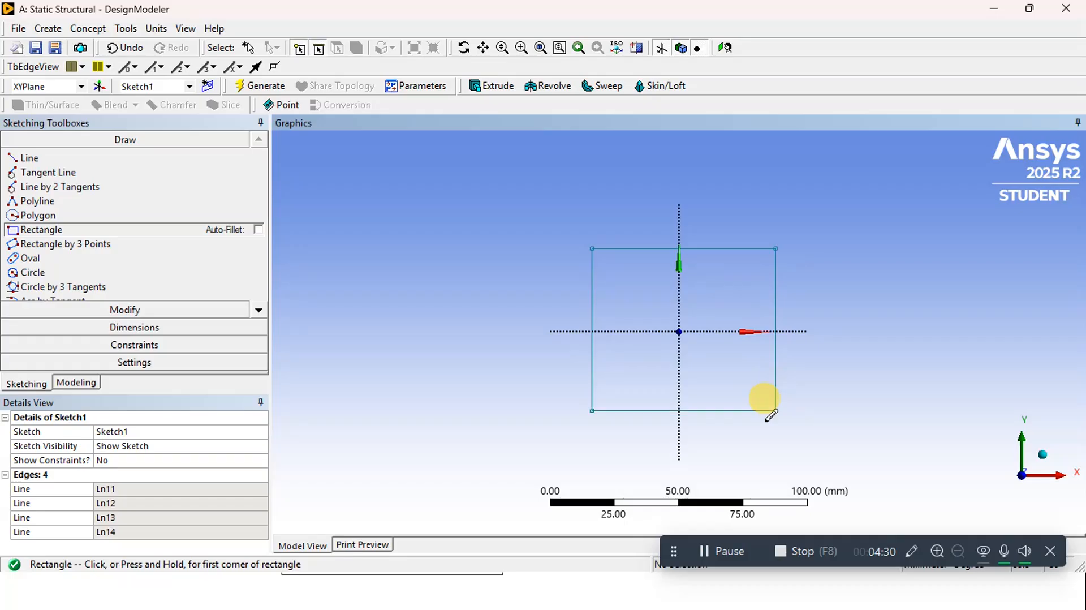
Sketch a circle about 44 mm in diameter centred on the origin inside the rectangle
{"action": "left_click", "coordinate": [35, 273]}
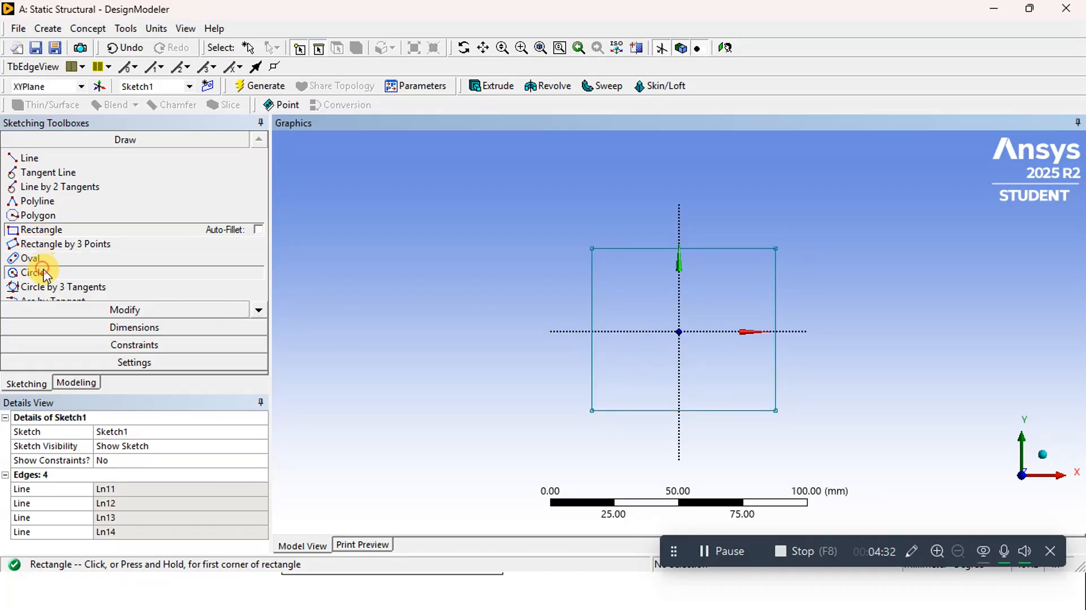
{"action": "left_click", "coordinate": [679, 332]}
{"action": "left_click", "coordinate": [636, 292]}
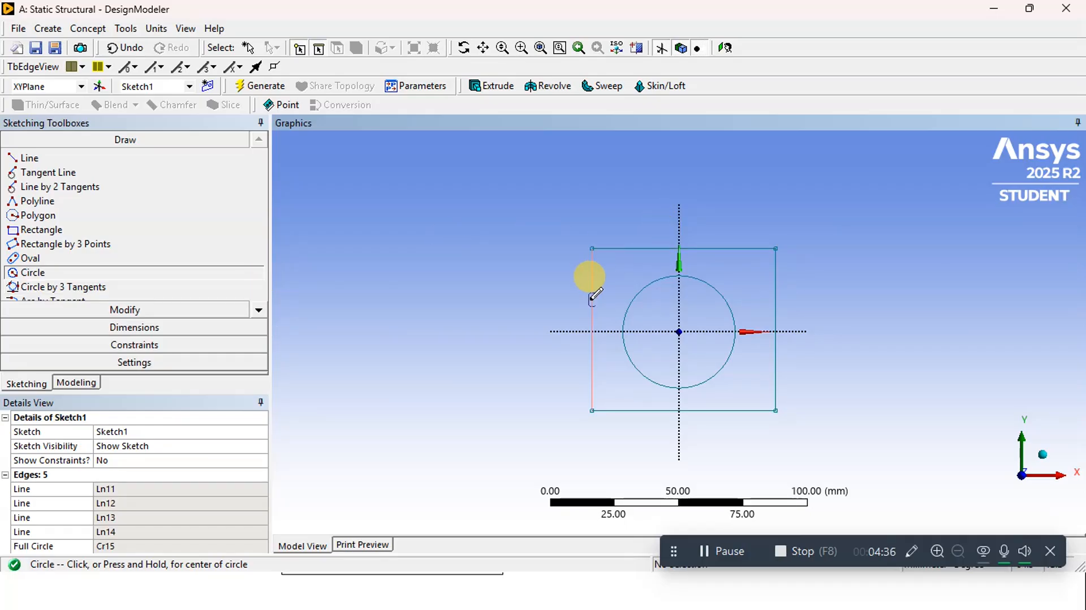
Dimension the rectangle's height and width and the circle's diameter with the General dimension tool
{"action": "left_click", "coordinate": [111, 328]}
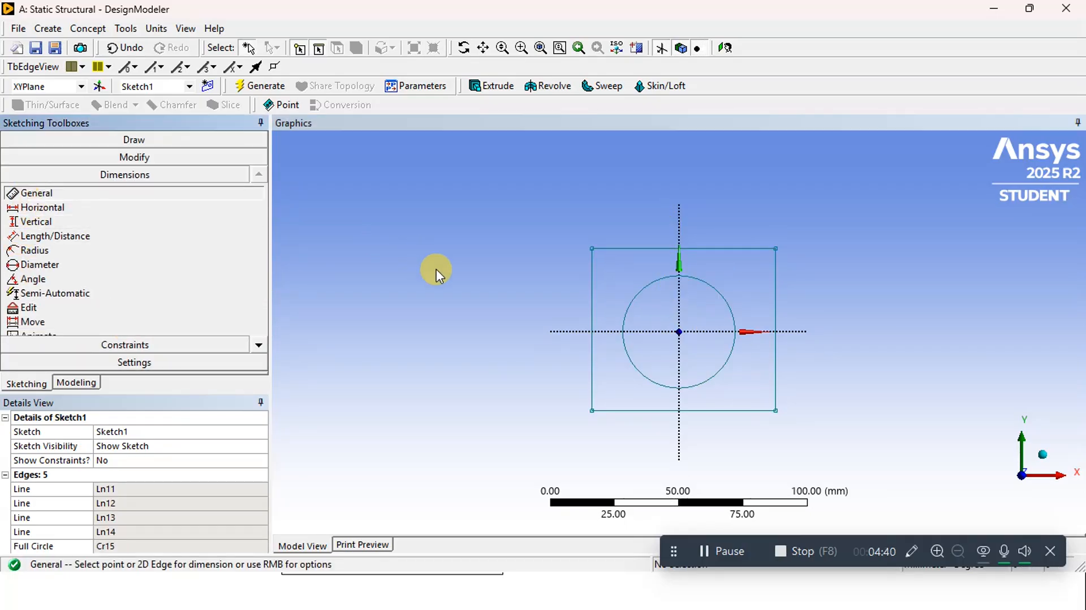
{"action": "left_click", "coordinate": [592, 292]}
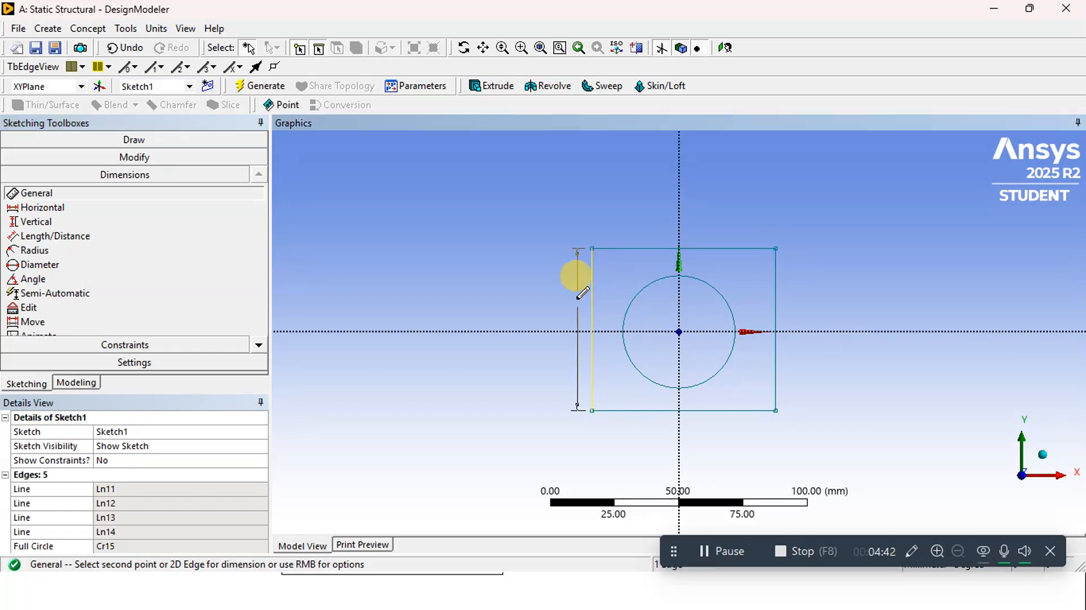
{"action": "left_click", "coordinate": [422, 331]}
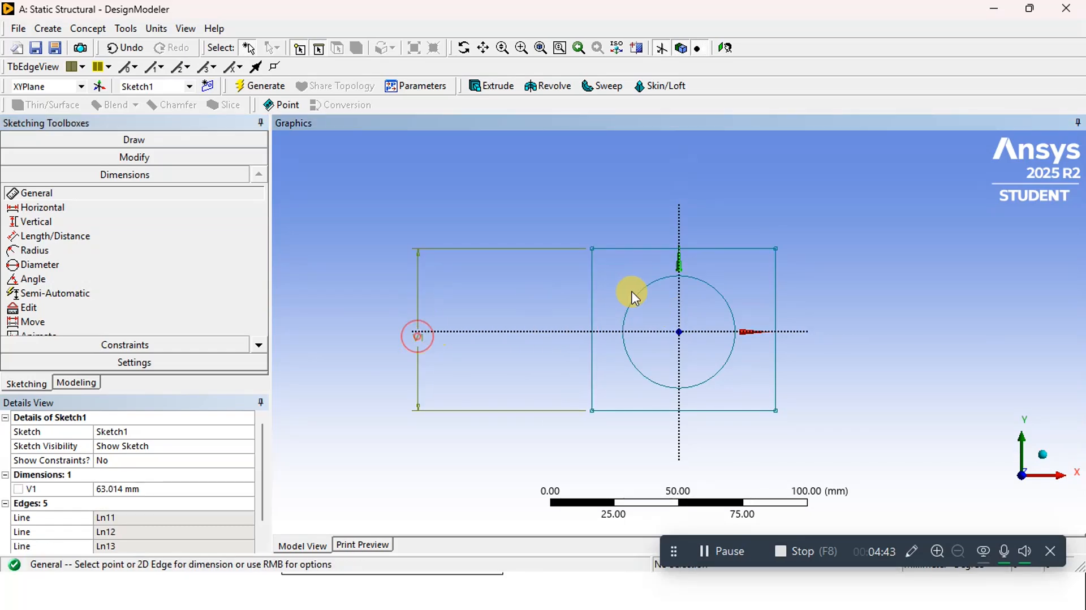
{"action": "left_click", "coordinate": [654, 249]}
{"action": "left_click", "coordinate": [630, 159]}
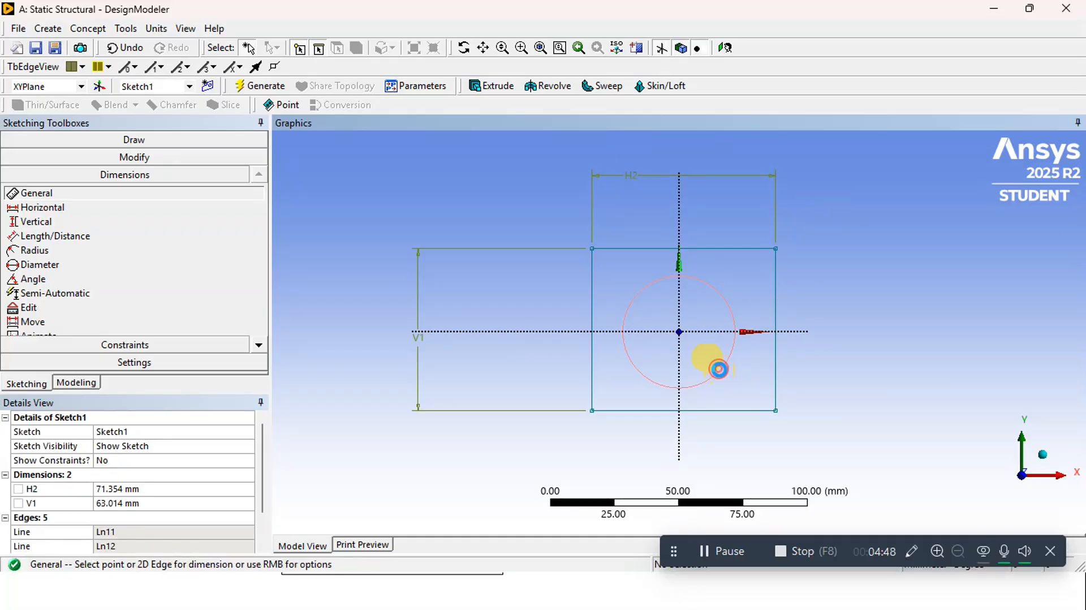
{"action": "left_click", "coordinate": [719, 369]}
{"action": "left_click", "coordinate": [879, 364]}
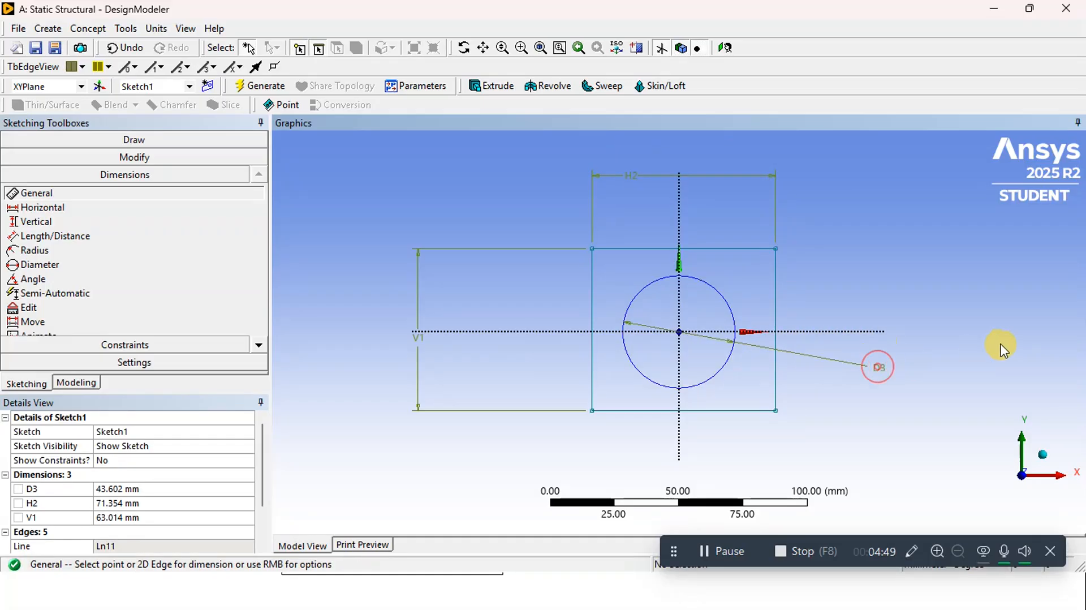
Set the circle's diameter dimension to 25 mm
{"action": "left_click", "coordinate": [102, 488]}
{"action": "type", "text": "25"}
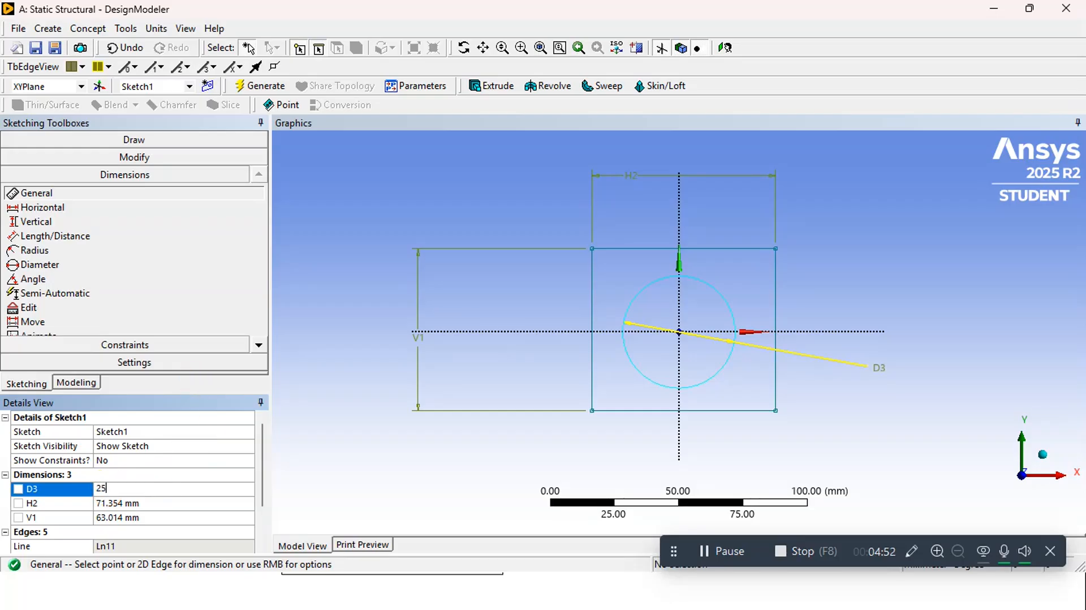
{"action": "key", "text": "Return"}
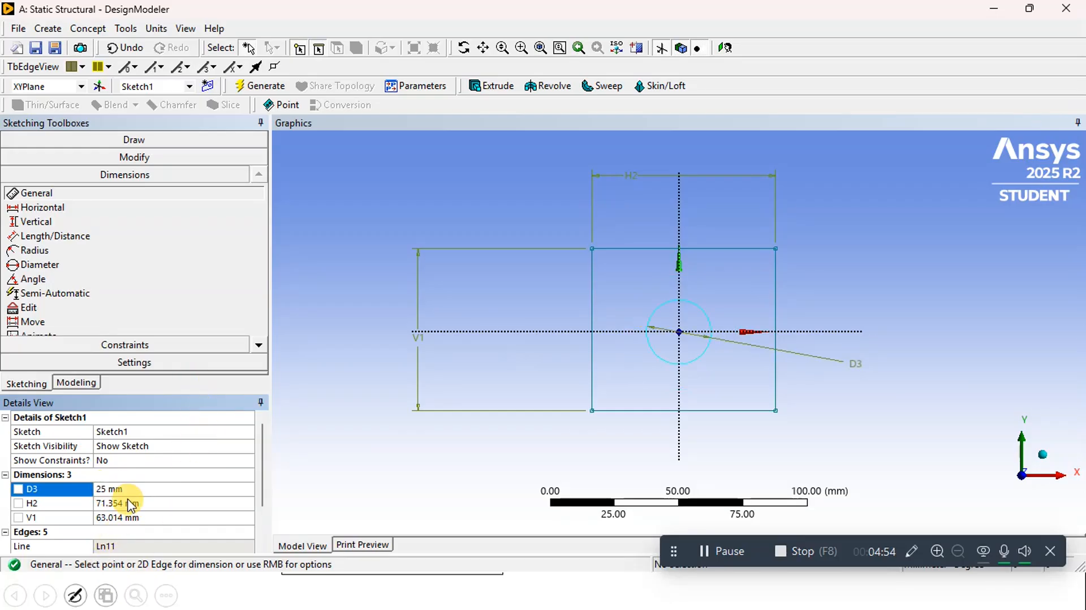
Set the rectangle's horizontal and vertical dimensions to 100 mm each
{"action": "left_click", "coordinate": [127, 501]}
{"action": "type", "text": "1"}
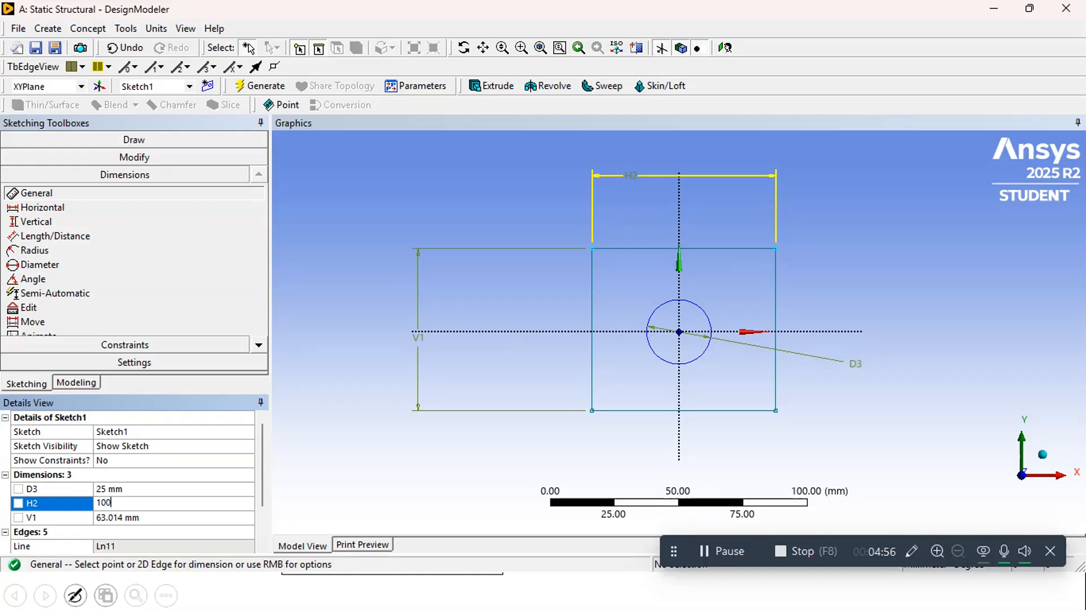
{"action": "type", "text": "00"}
{"action": "key", "text": "Return"}
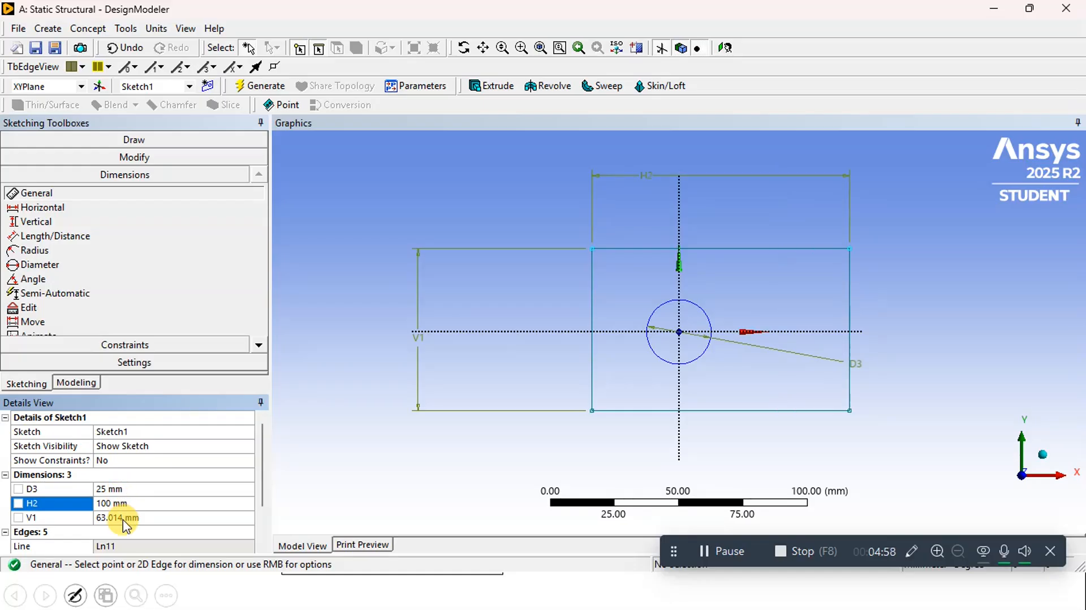
{"action": "left_click", "coordinate": [123, 517]}
{"action": "type", "text": "100"}
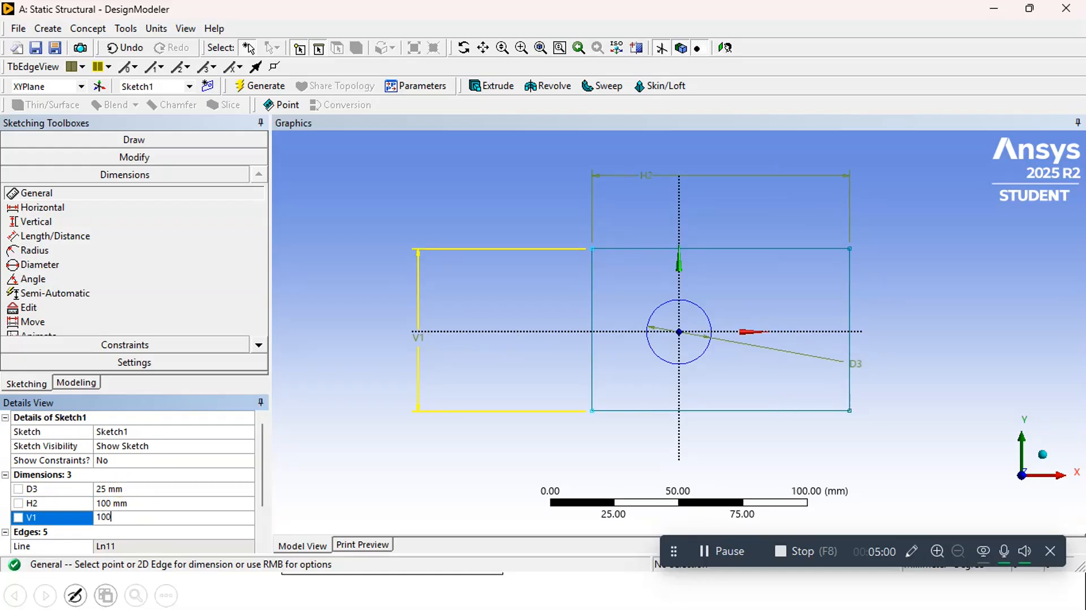
{"action": "key", "text": "Return"}
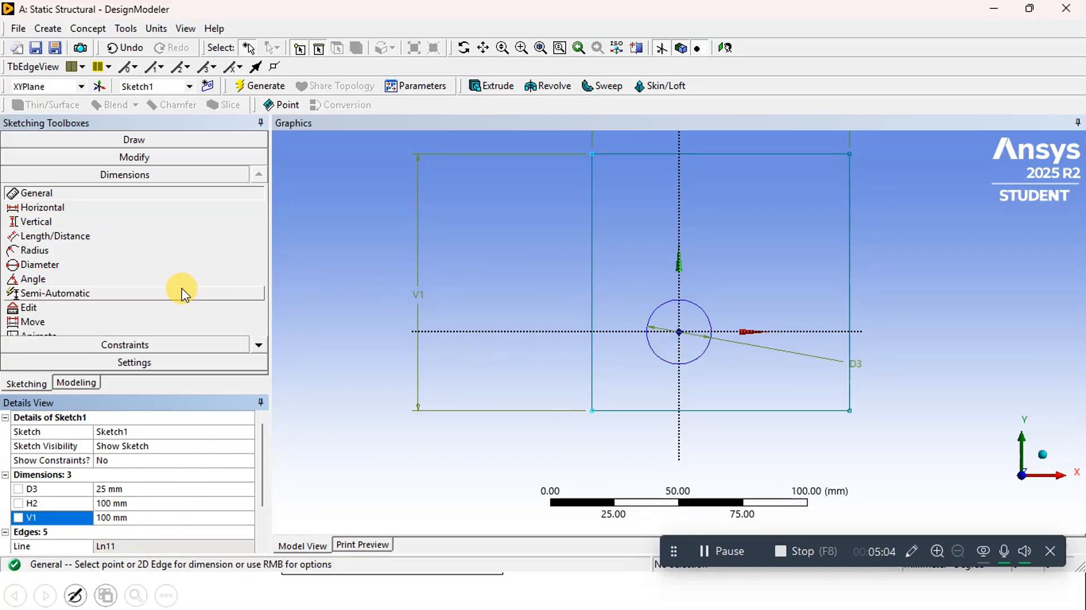
Dimension the distances from the vertical axis to the rectangle's left edge and from the horizontal axis to its bottom edge
{"action": "left_click", "coordinate": [679, 377]}
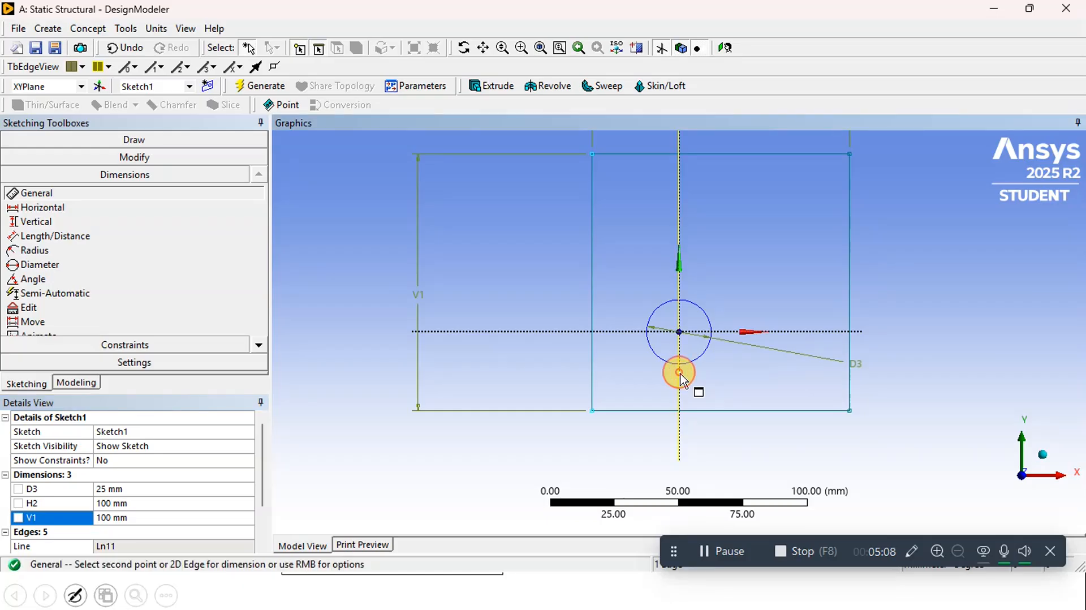
{"action": "left_click", "coordinate": [591, 378]}
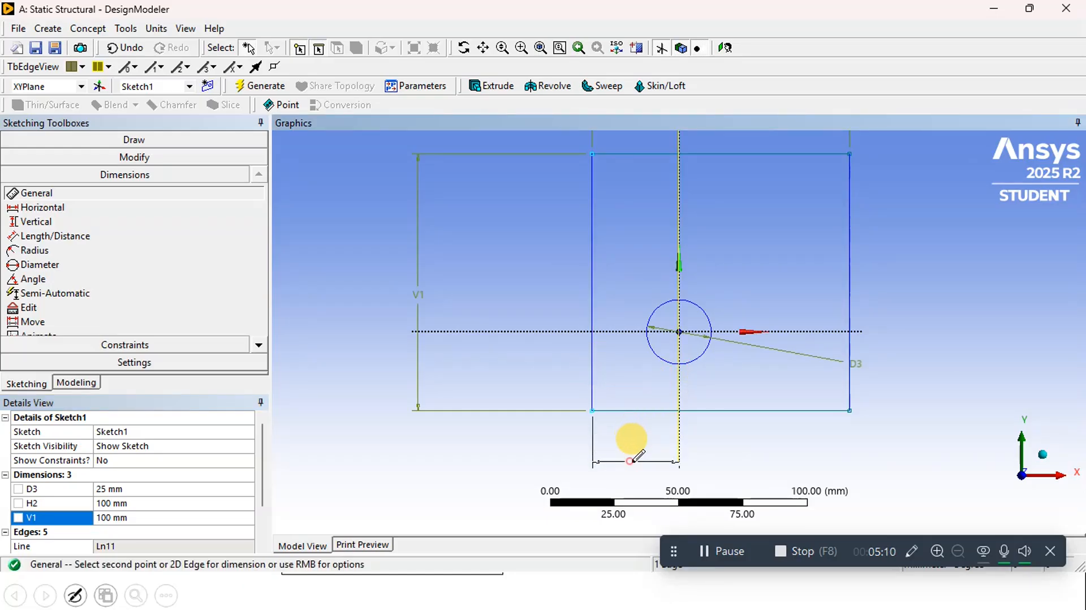
{"action": "left_click", "coordinate": [634, 459]}
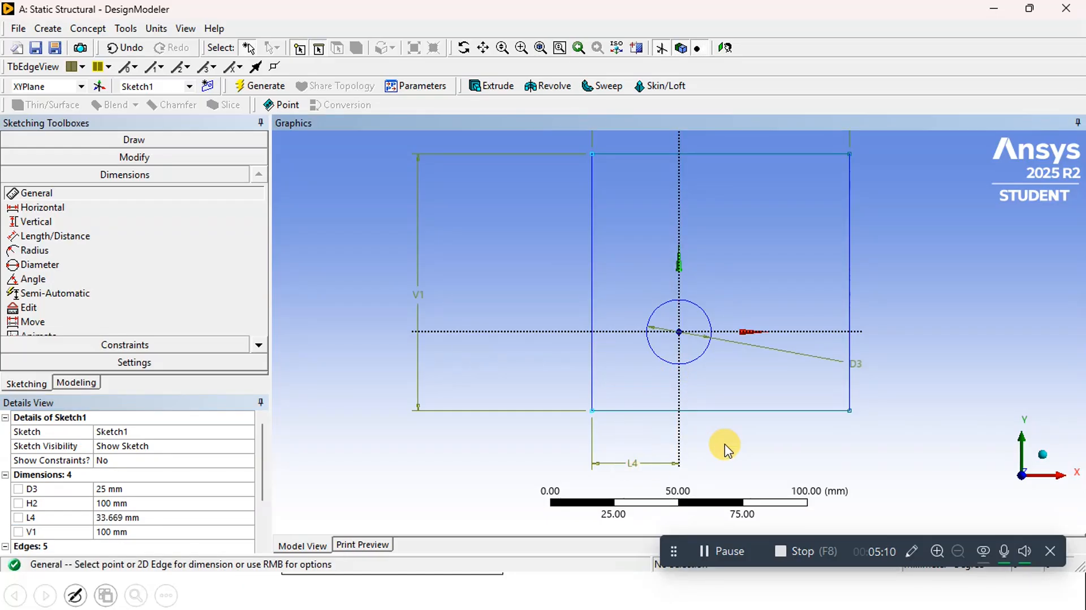
{"action": "left_click", "coordinate": [734, 339]}
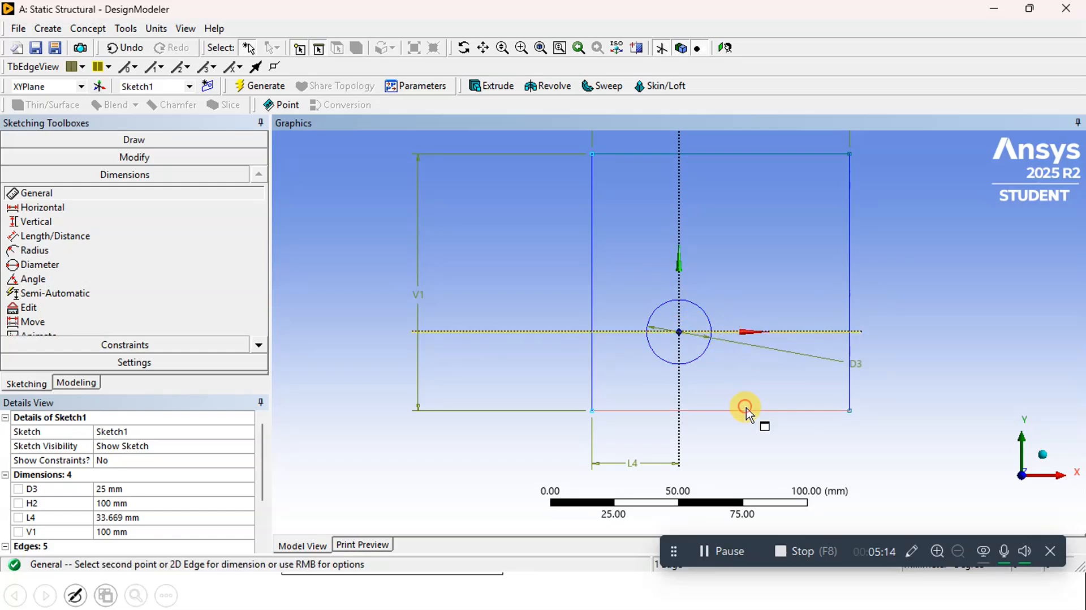
{"action": "left_click", "coordinate": [746, 409]}
{"action": "left_click", "coordinate": [980, 416]}
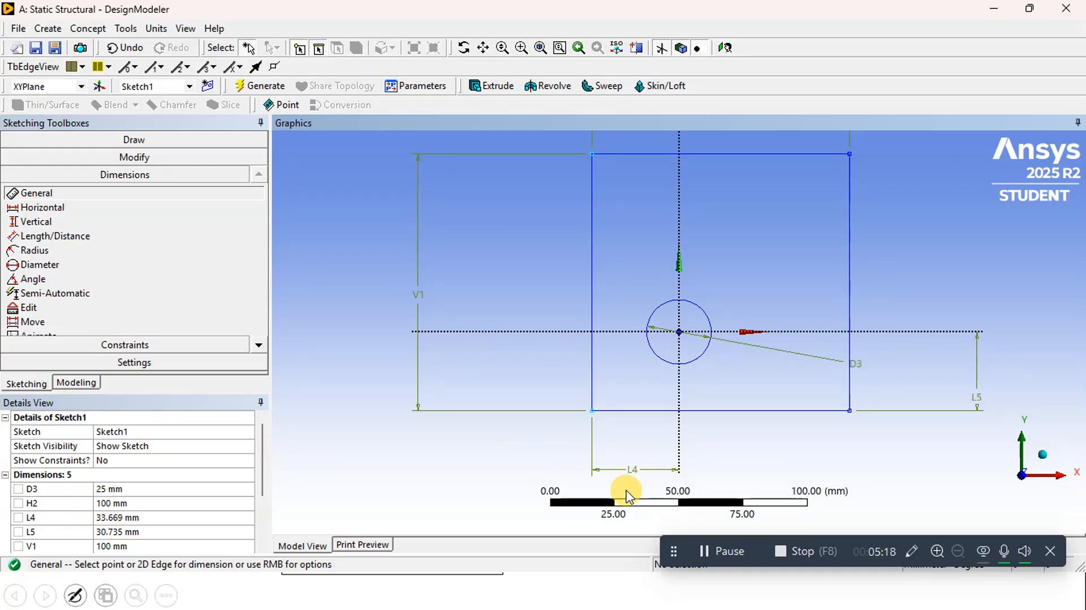
Set both axis-to-edge distances to 50 mm to centre the rectangle on the origin
{"action": "left_click", "coordinate": [111, 519]}
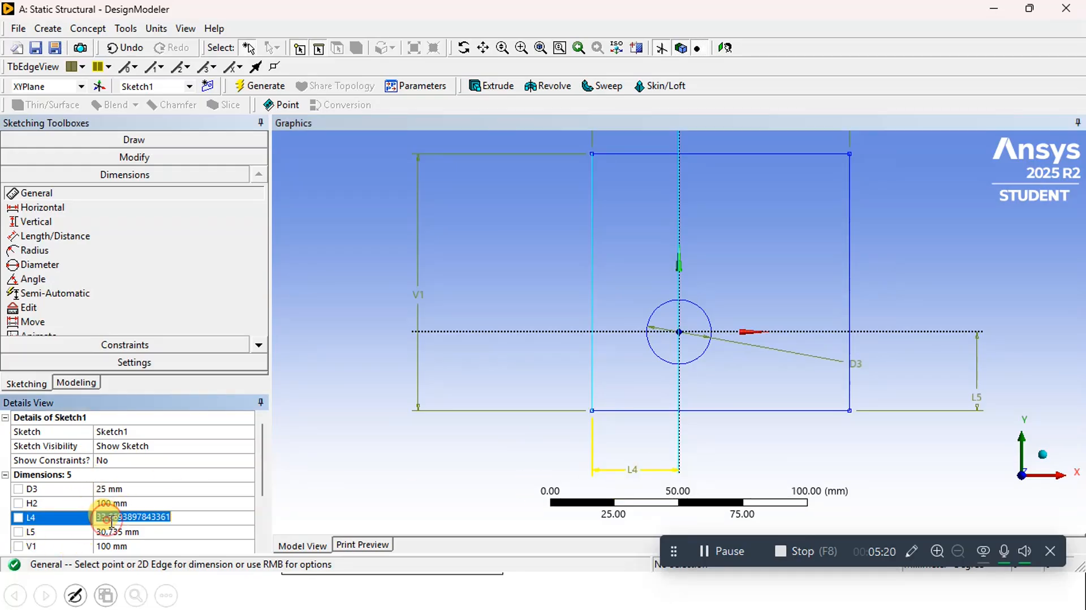
{"action": "type", "text": "50"}
{"action": "key", "text": "Return"}
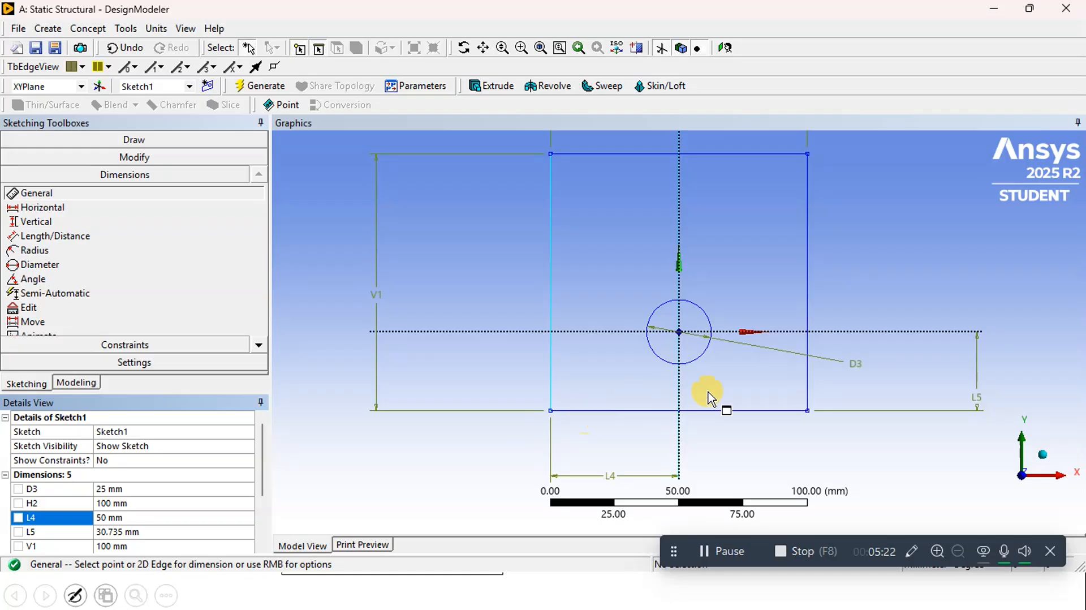
{"action": "left_click", "coordinate": [129, 532]}
{"action": "type", "text": "50"}
{"action": "key", "text": "Return"}
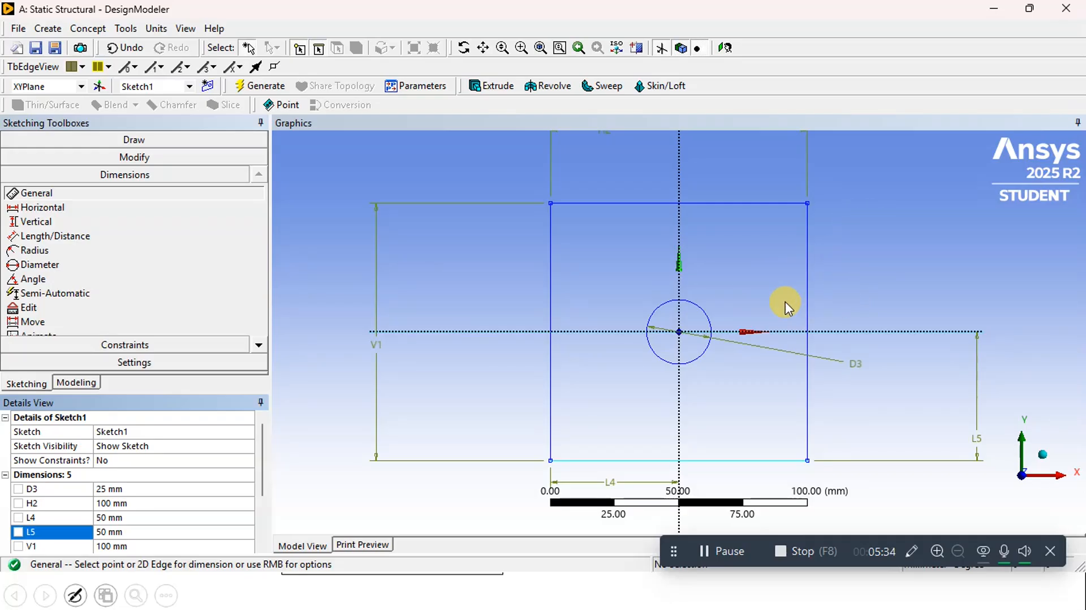
Extrude Sketch1 in the Normal direction to a depth of 5 mm and generate the plate body
{"action": "mouse_move", "coordinate": [868, 252]}
{"action": "middle_mouse_down"}
{"action": "mouse_move", "coordinate": [783, 288]}
{"action": "mouse_move", "coordinate": [727, 346]}
{"action": "mouse_move", "coordinate": [821, 269]}
{"action": "middle_mouse_up"}
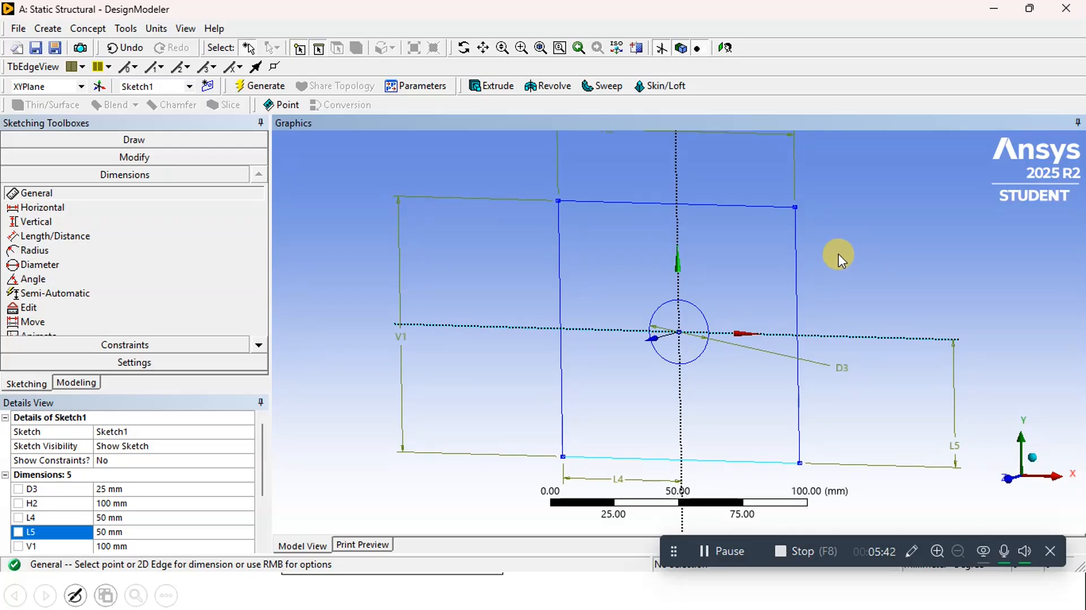
{"action": "mouse_move", "coordinate": [834, 255]}
{"action": "middle_mouse_down", "text": "ctrl"}
{"action": "mouse_move", "coordinate": [796, 245]}
{"action": "mouse_move", "coordinate": [877, 213]}
{"action": "mouse_move", "coordinate": [841, 218]}
{"action": "mouse_move", "coordinate": [846, 225]}
{"action": "middle_mouse_up", "text": "ctrl"}
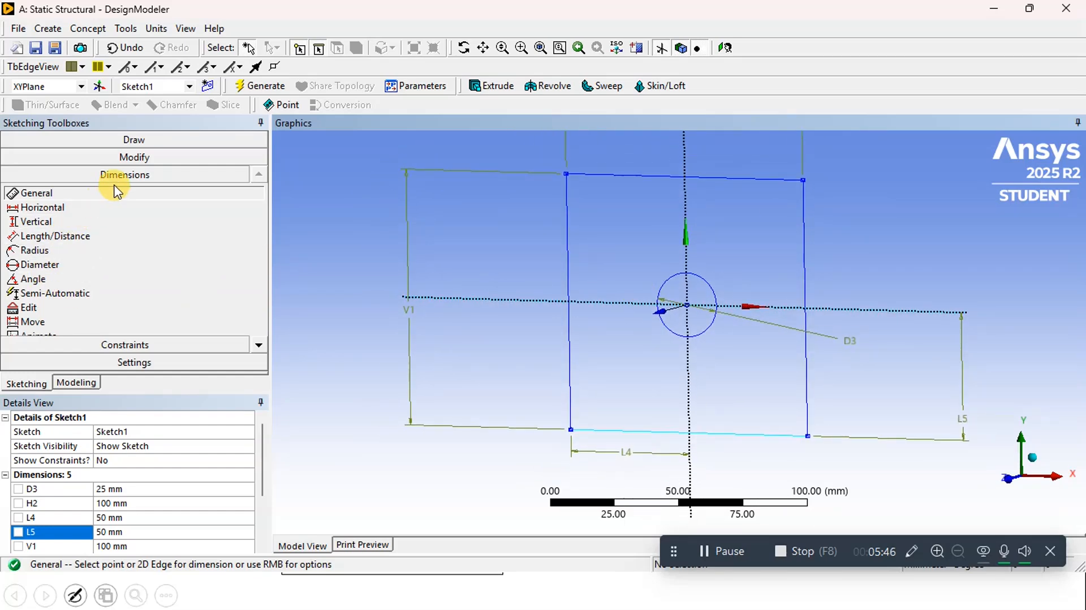
{"action": "left_click", "coordinate": [77, 383]}
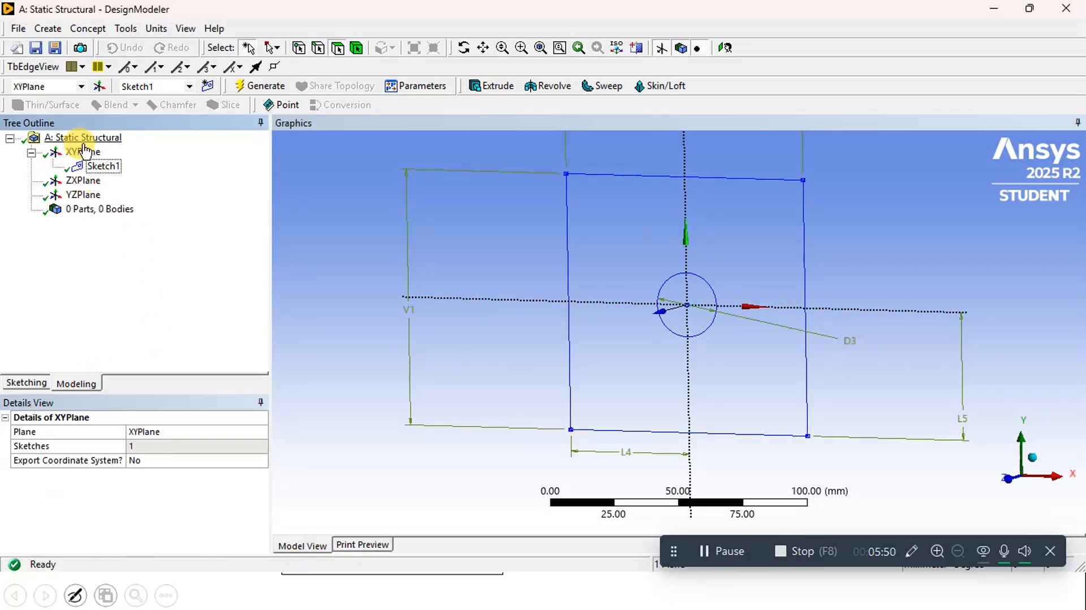
{"action": "left_click", "coordinate": [102, 167]}
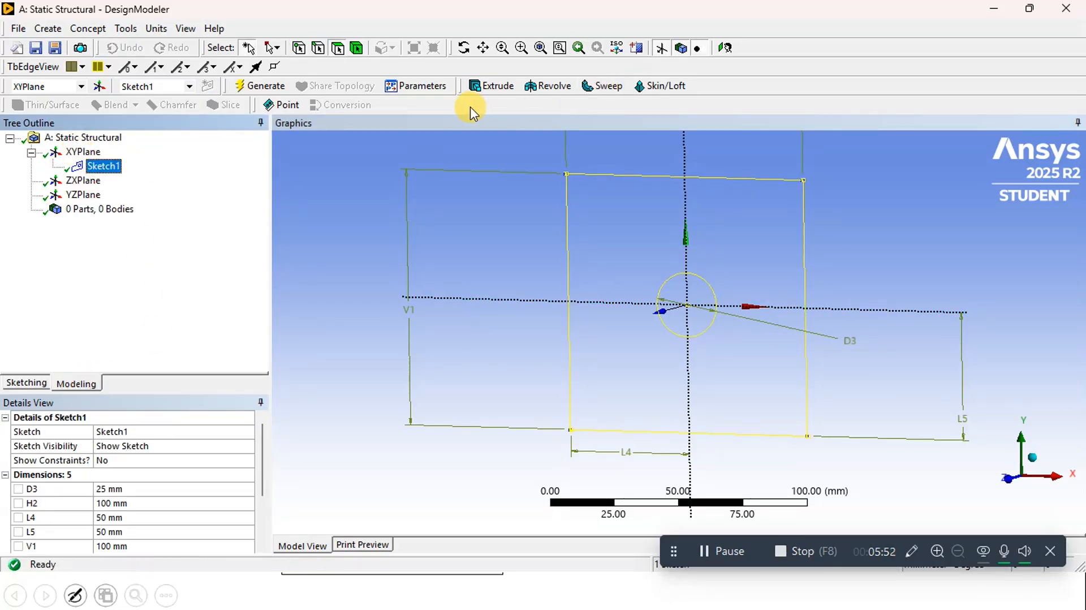
{"action": "left_click", "coordinate": [497, 83]}
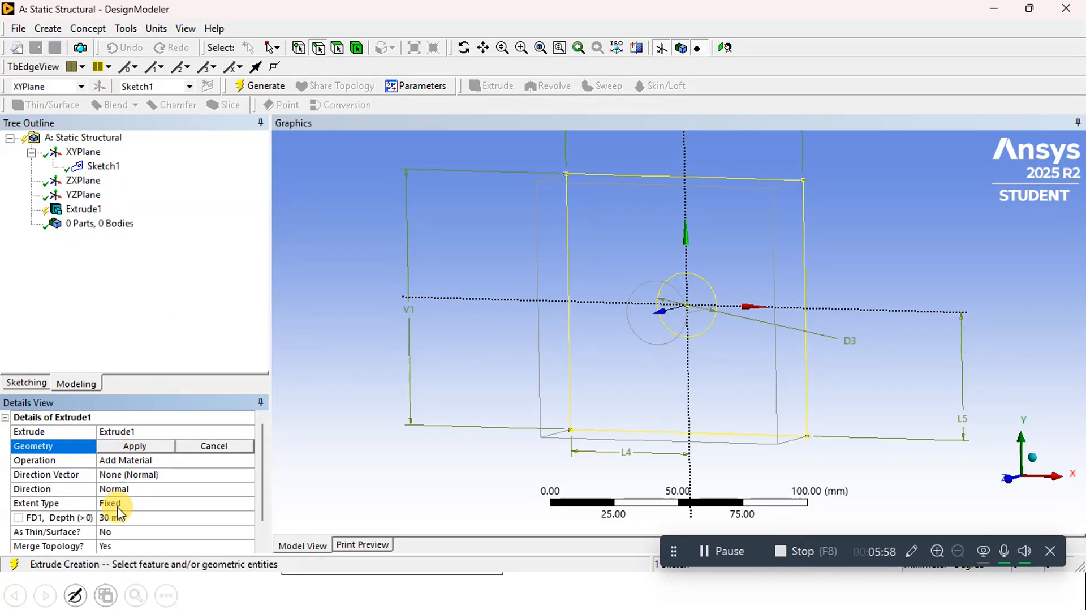
{"action": "left_click", "coordinate": [139, 448]}
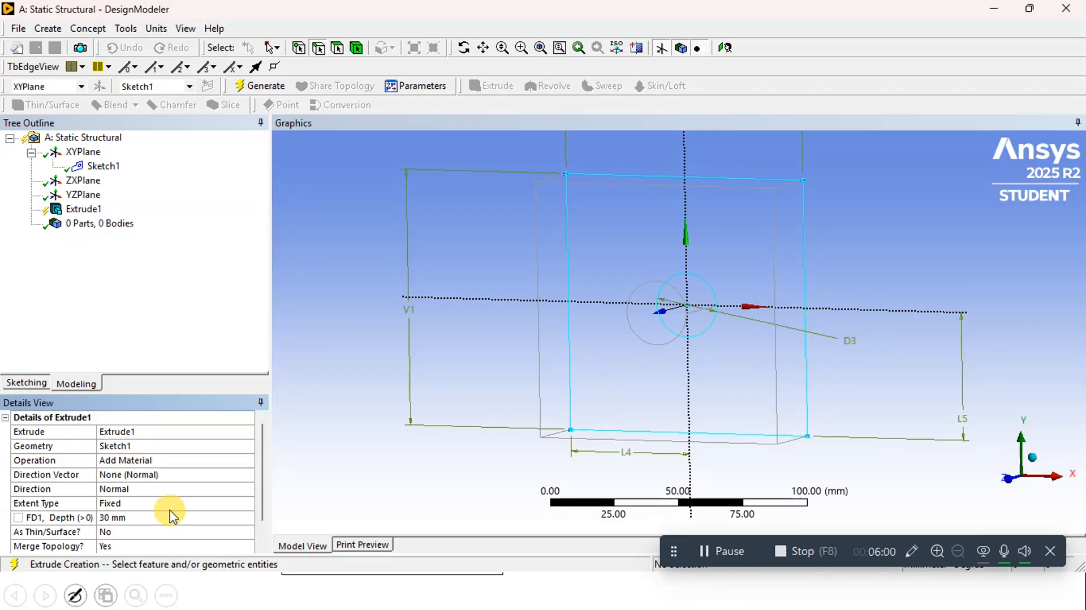
{"action": "left_click", "coordinate": [145, 517]}
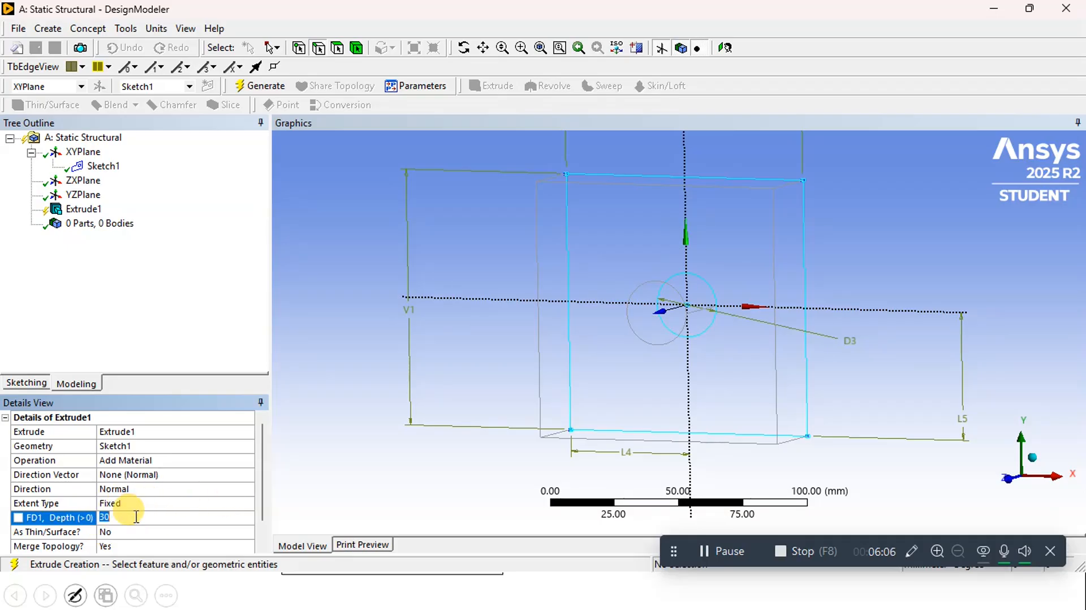
{"action": "type", "text": "5"}
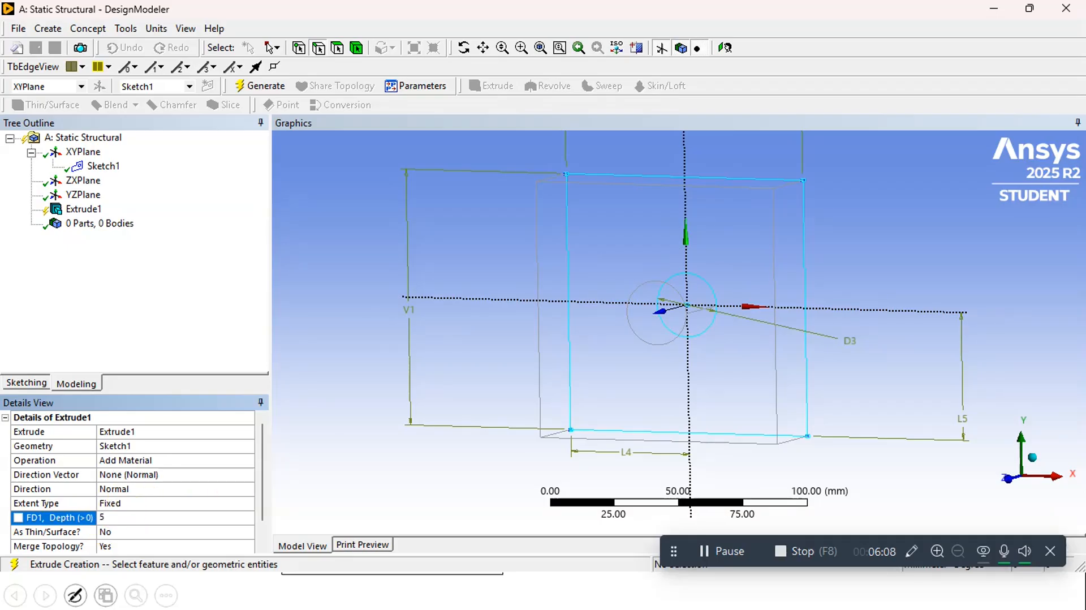
{"action": "key", "text": "Return"}
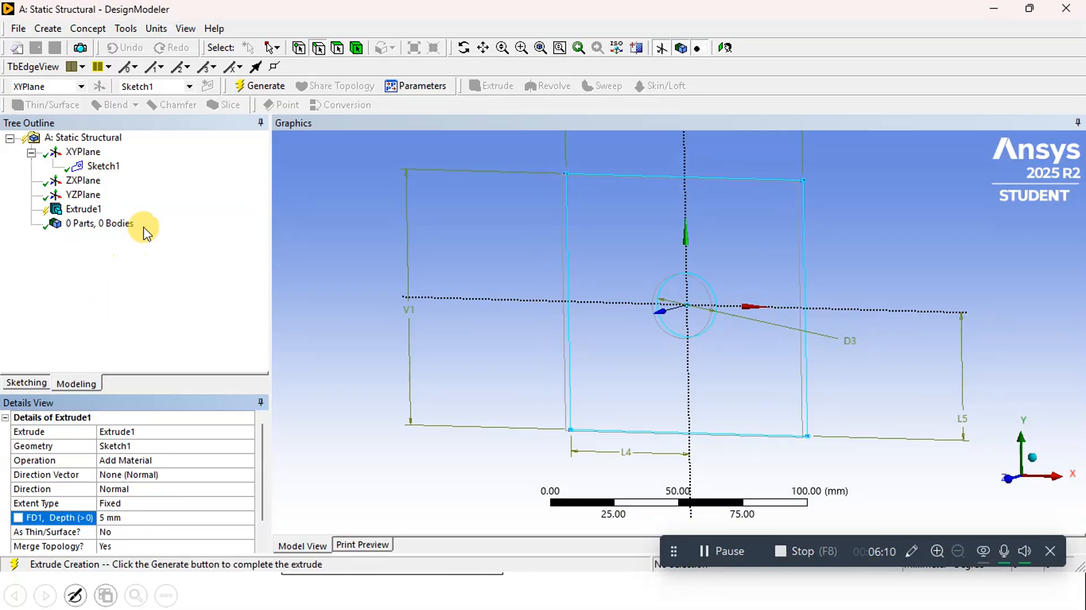
{"action": "left_click", "coordinate": [252, 91]}
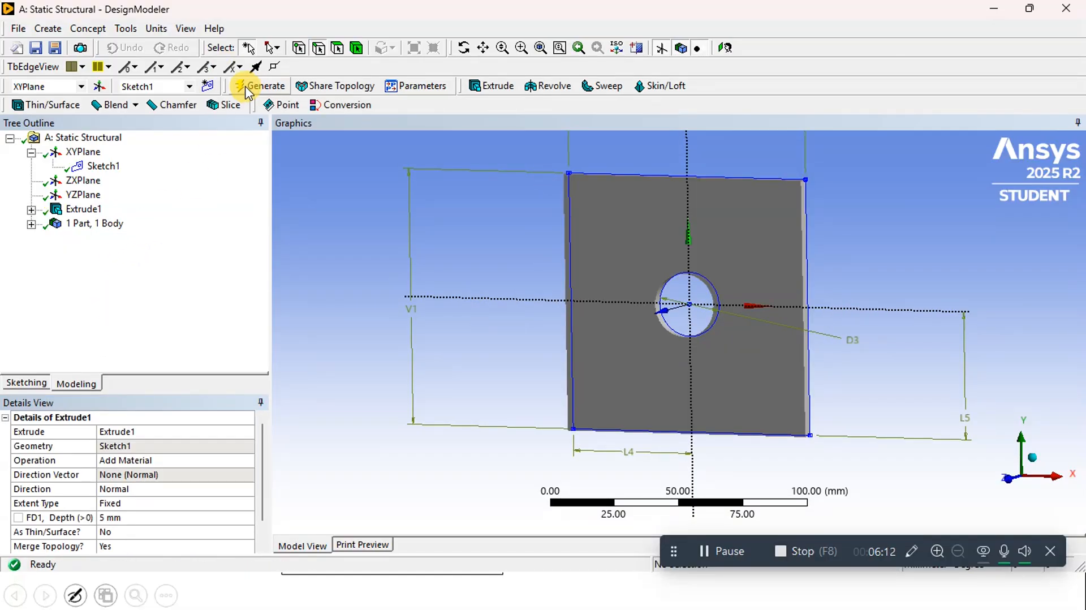
Change the plate extrusion's direction to Both - Symmetric and regenerate the body
{"action": "middle_click_drag", "start_coordinate": [894, 214], "coordinate": [834, 245]}
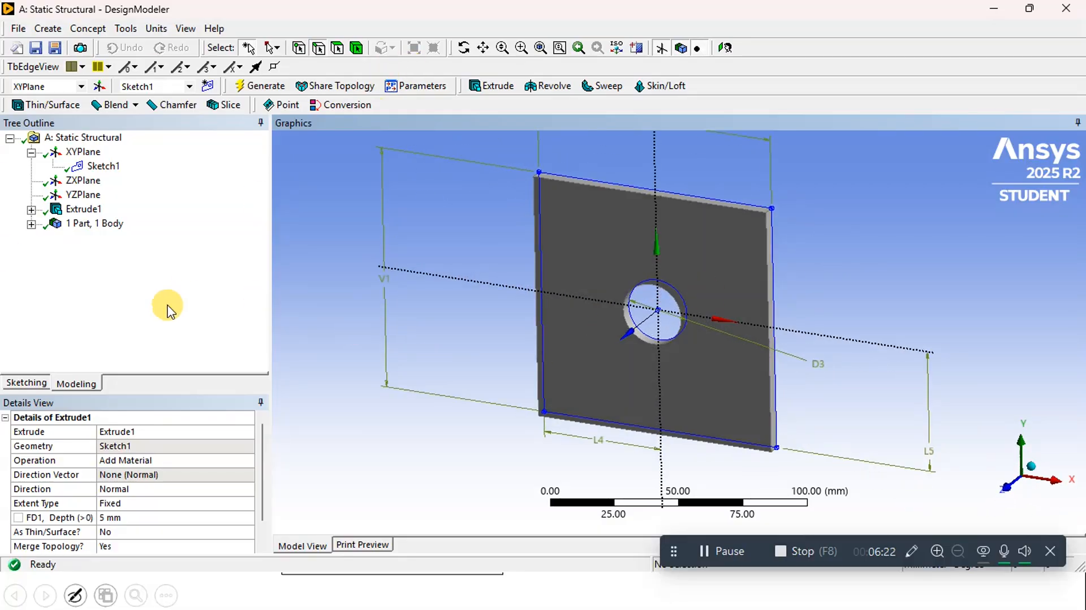
{"action": "scroll", "coordinate": [148, 520], "scroll_direction": "down", "scroll_amount": 1}
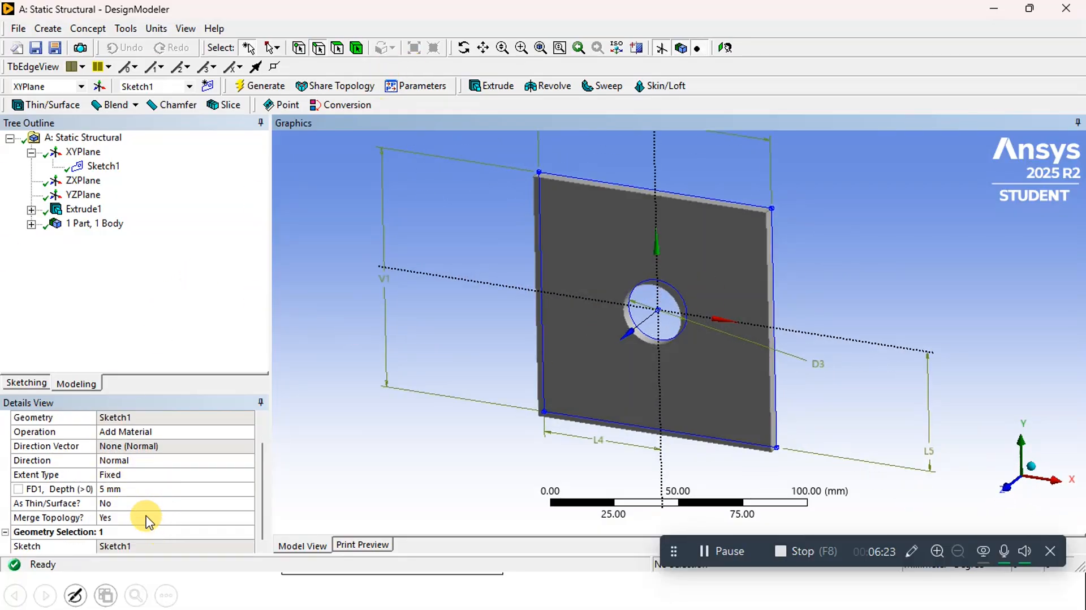
{"action": "left_click", "coordinate": [120, 460]}
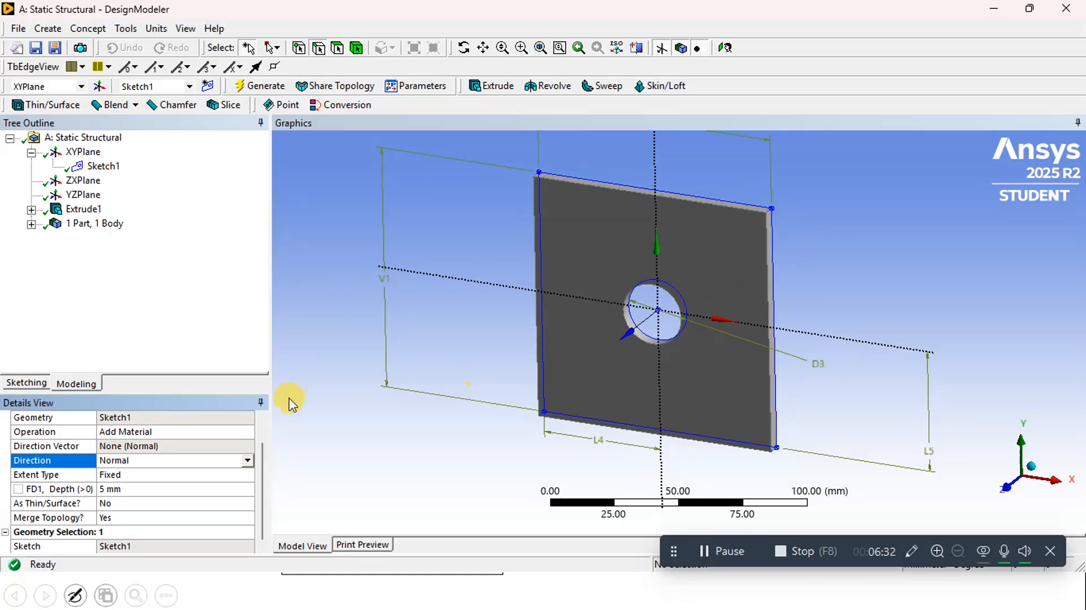
{"action": "left_click", "coordinate": [247, 460]}
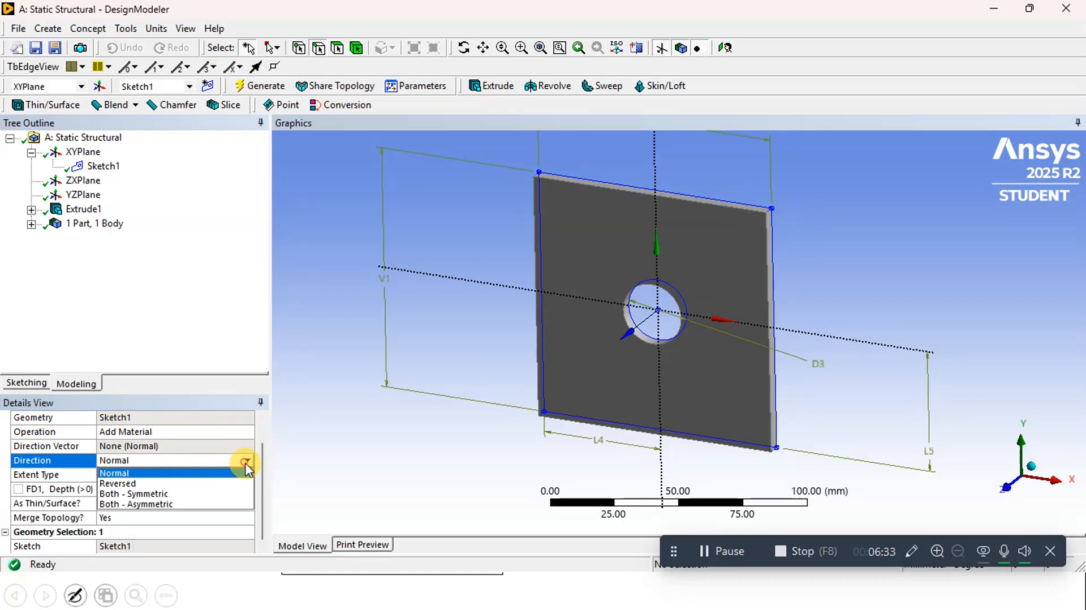
{"action": "left_click", "coordinate": [152, 497]}
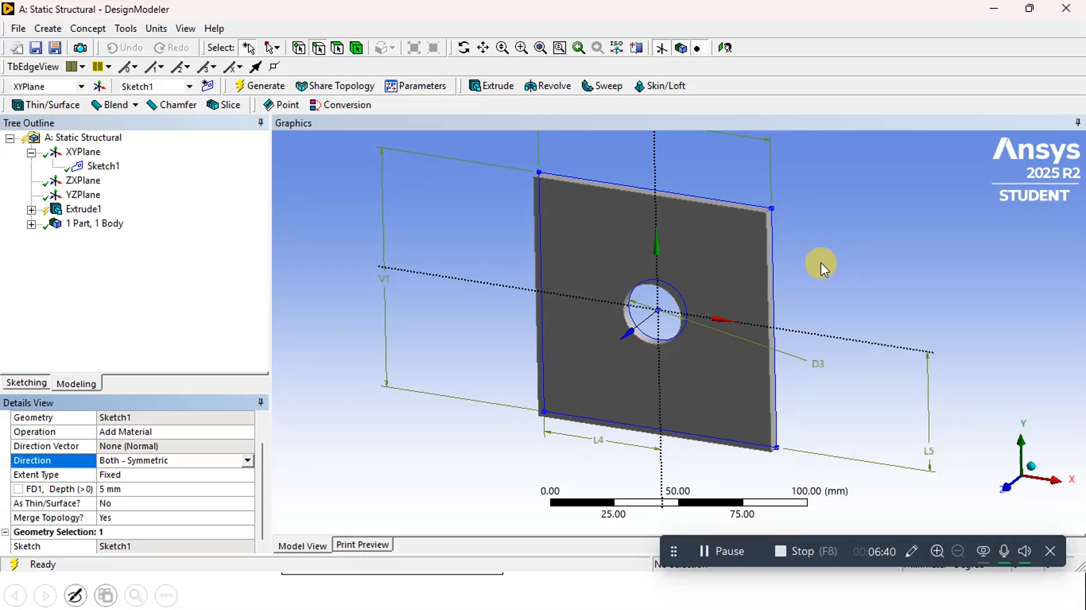
{"action": "middle_click_drag", "start_coordinate": [819, 262], "coordinate": [706, 300]}
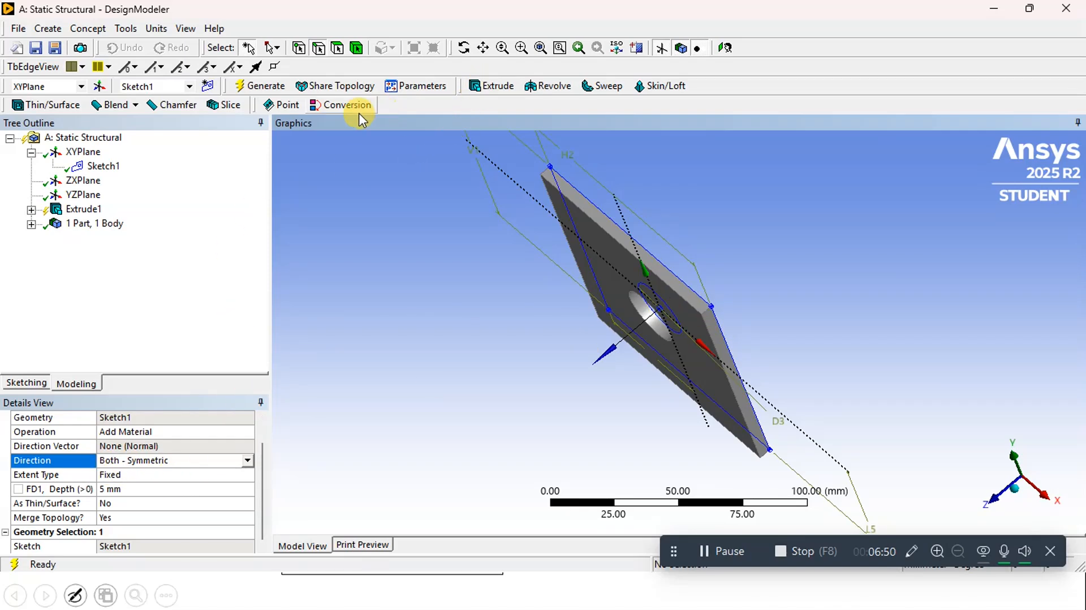
{"action": "left_click", "coordinate": [267, 88]}
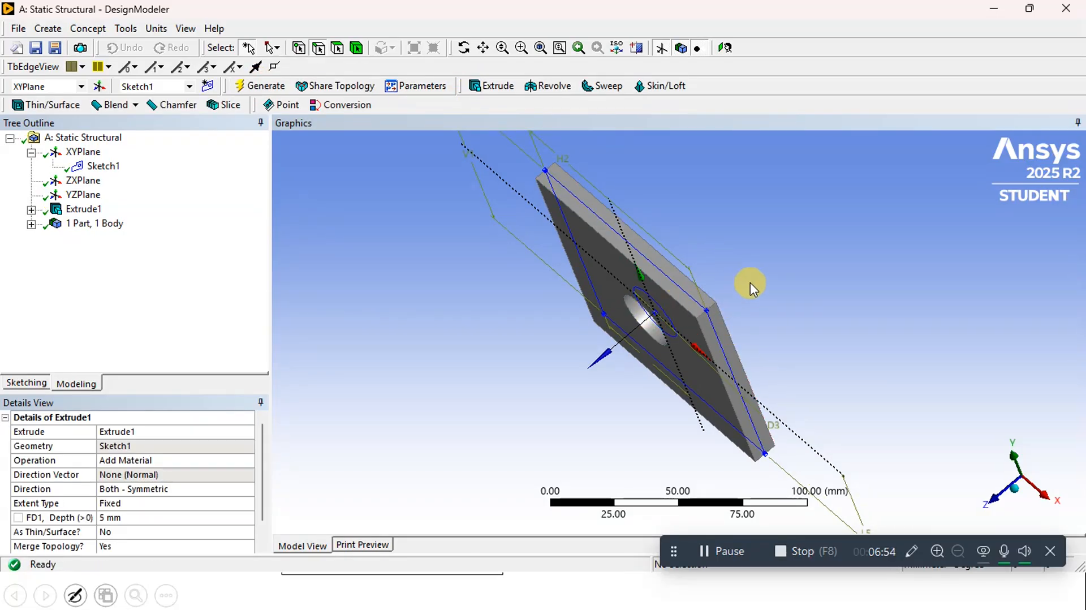
{"action": "middle_click_drag", "start_coordinate": [750, 288], "coordinate": [739, 249]}
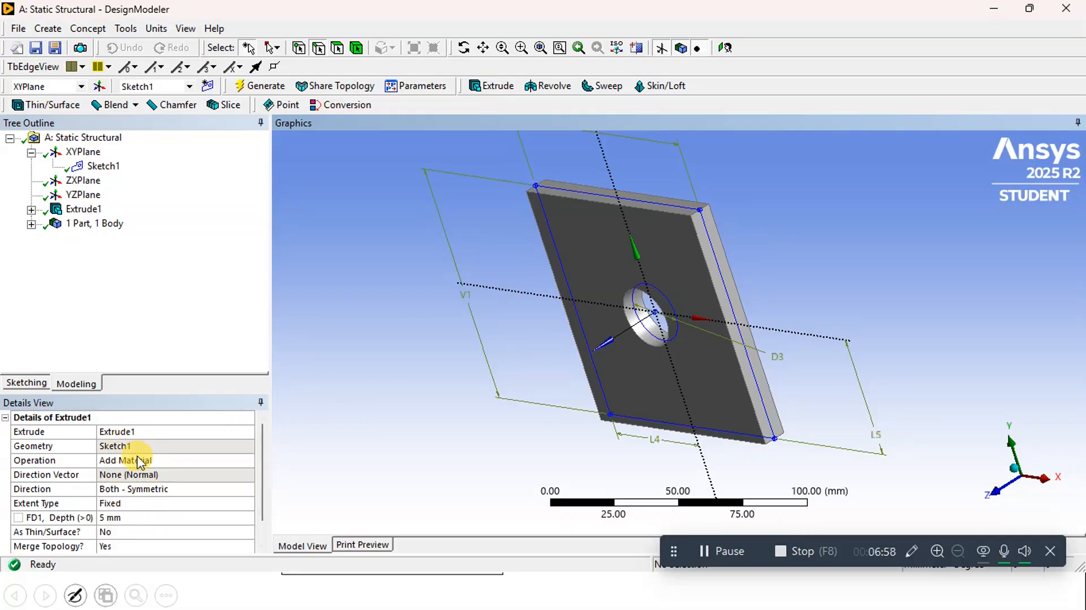
Return the plate extrusion's direction to Normal and regenerate the body
{"action": "left_click", "coordinate": [164, 488]}
{"action": "left_click", "coordinate": [247, 490]}
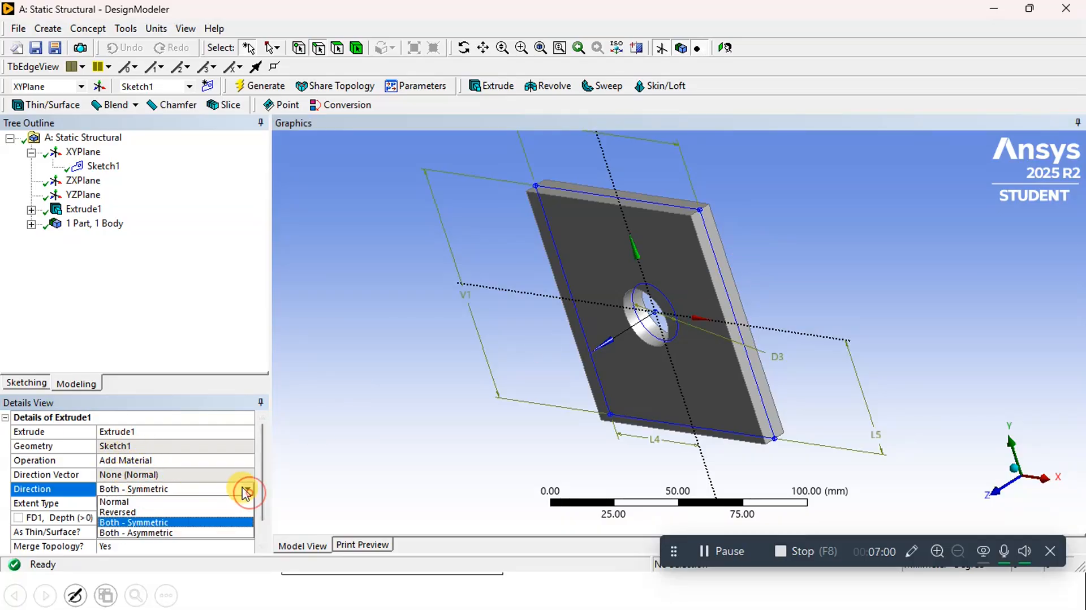
{"action": "left_click", "coordinate": [149, 501]}
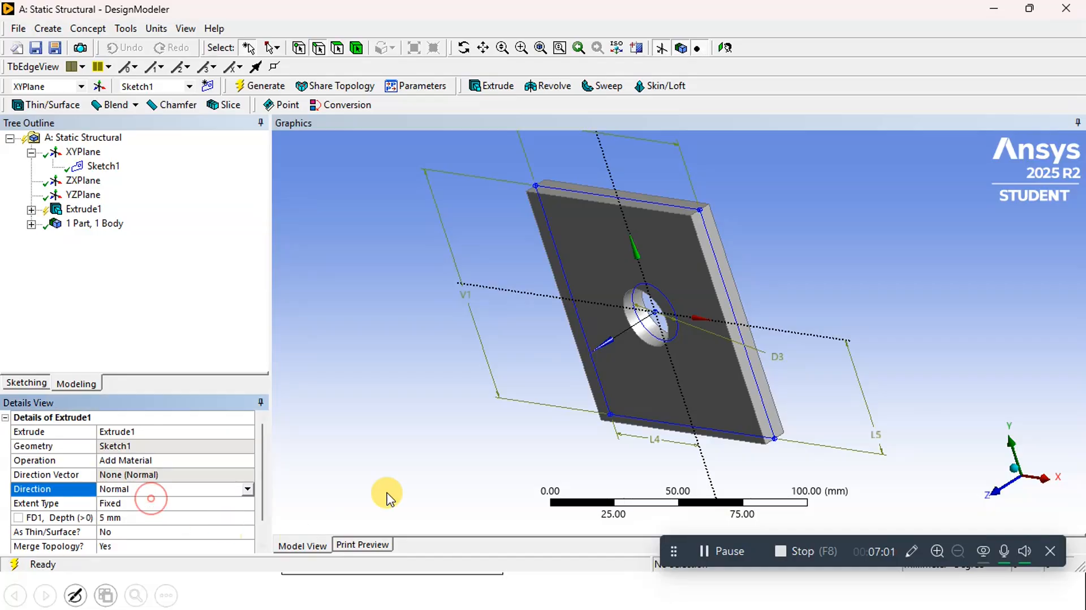
{"action": "left_click", "coordinate": [248, 91]}
{"action": "middle_click_drag", "start_coordinate": [803, 310], "coordinate": [939, 314]}
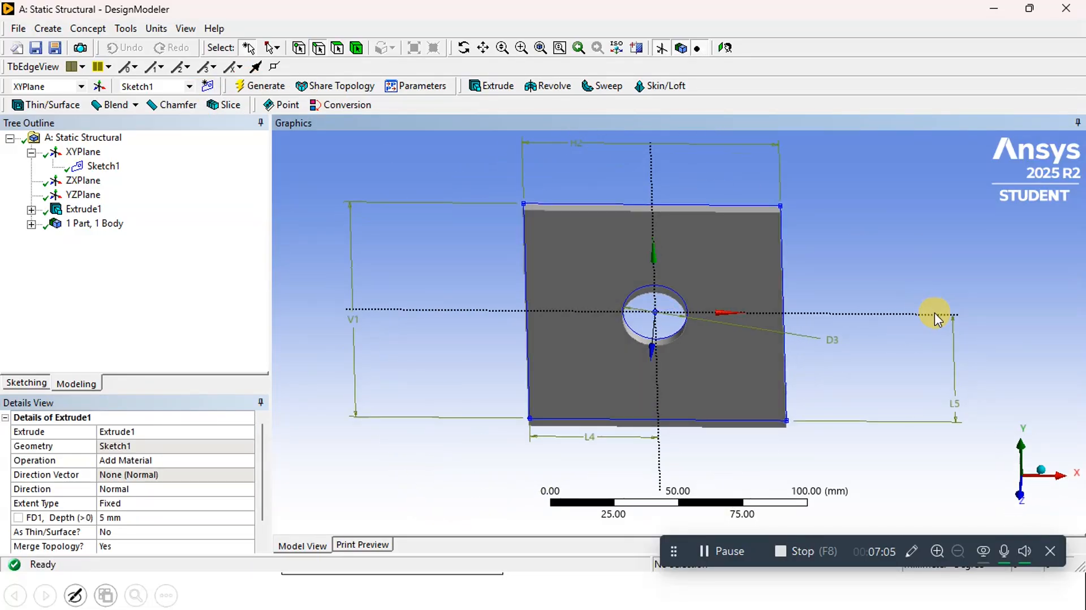
Close DesignModeler, return to the Workbench project and open the static structural system's Model cell for editing in Mechanical
{"action": "left_click", "coordinate": [21, 29]}
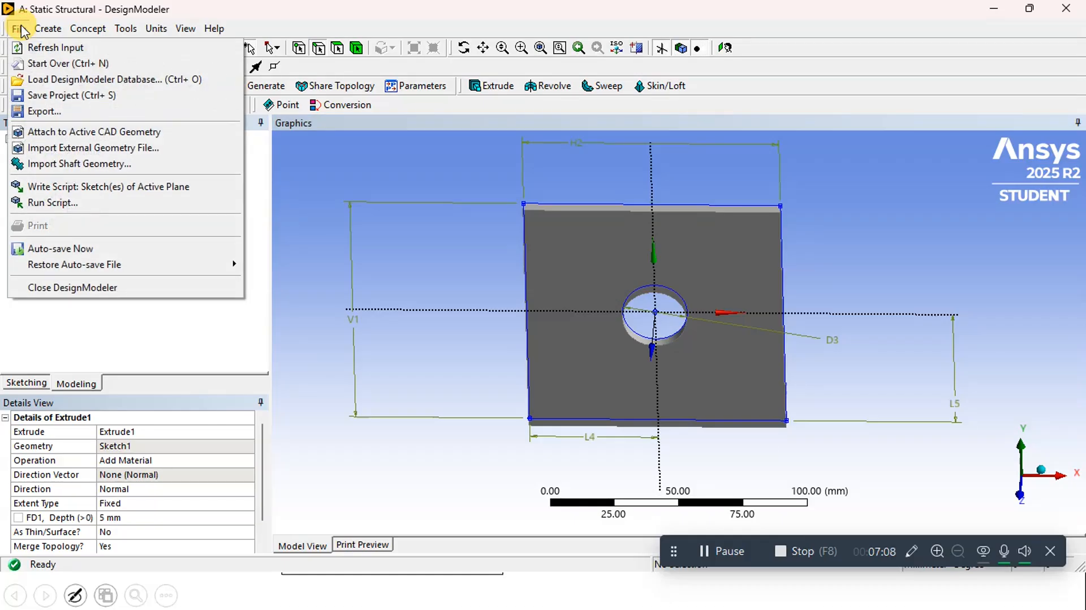
{"action": "left_click", "coordinate": [116, 288]}
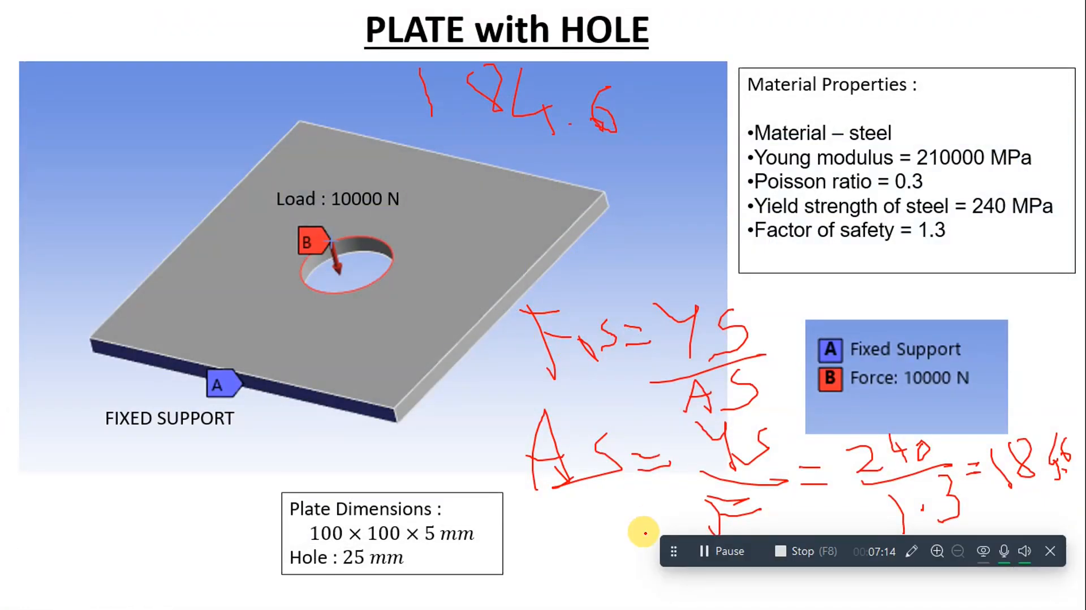
{"action": "key", "text": "alt+Tab"}
{"action": "double_click", "coordinate": [304, 223]}
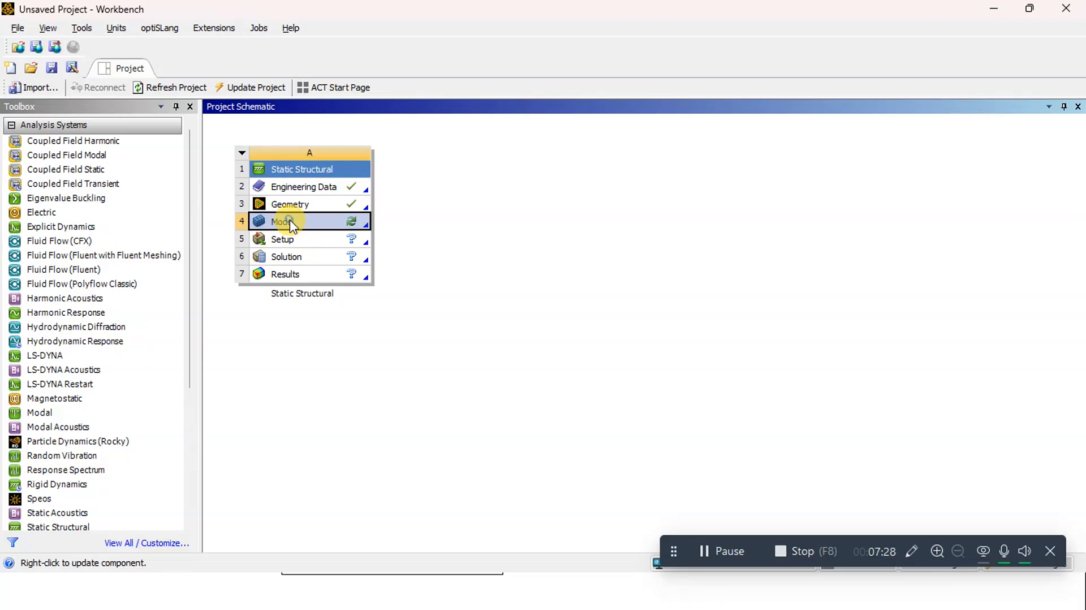
{"action": "right_click", "coordinate": [290, 222]}
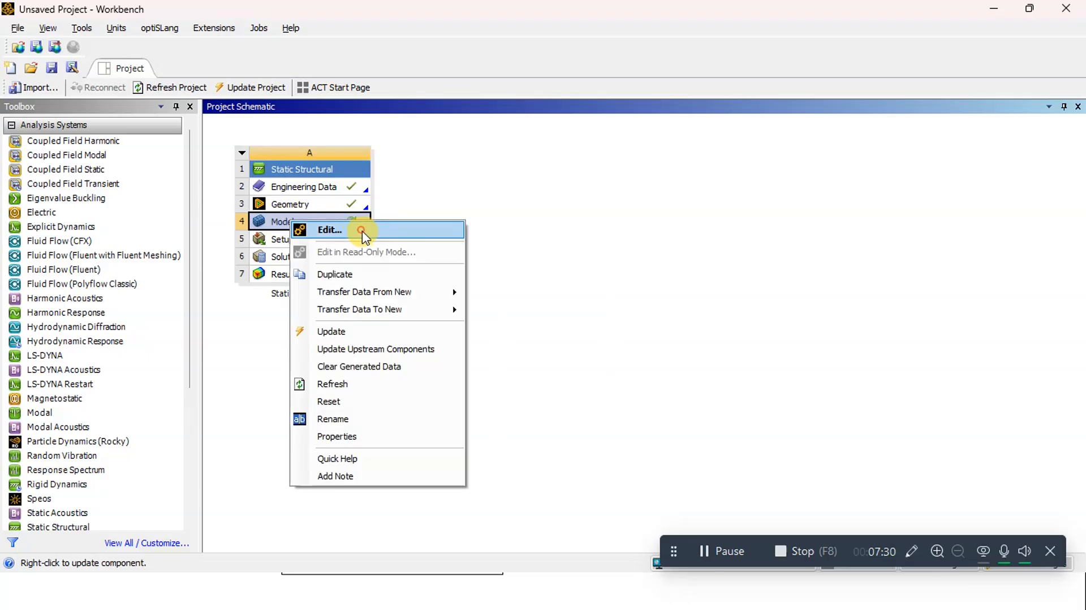
{"action": "left_click", "coordinate": [363, 234]}
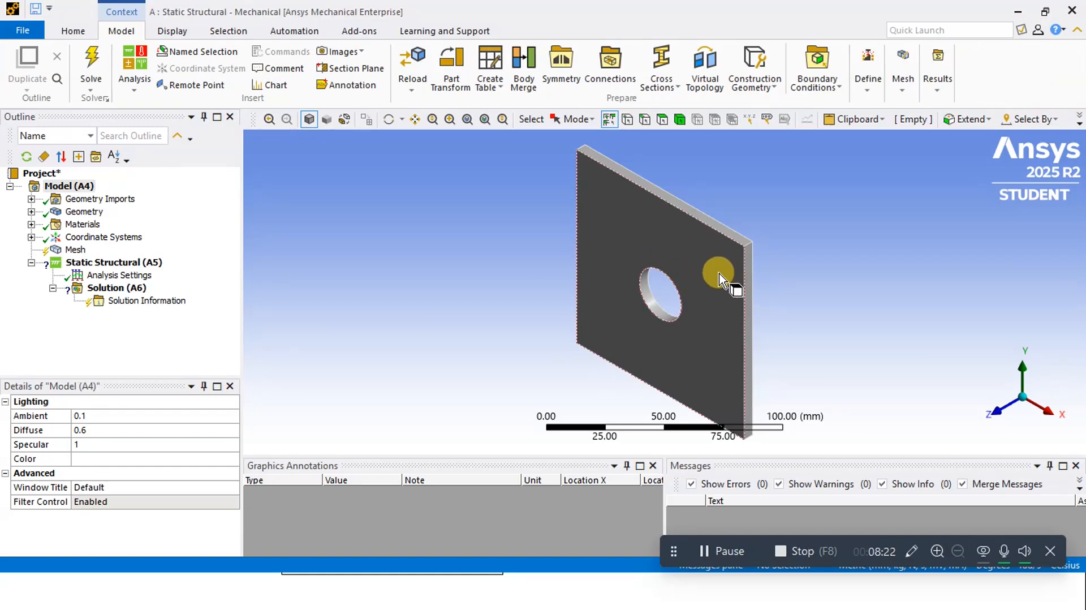
Assign the Steel material from the engineering data to the plate's solid body
{"action": "middle_click_drag", "start_coordinate": [718, 272], "coordinate": [759, 242]}
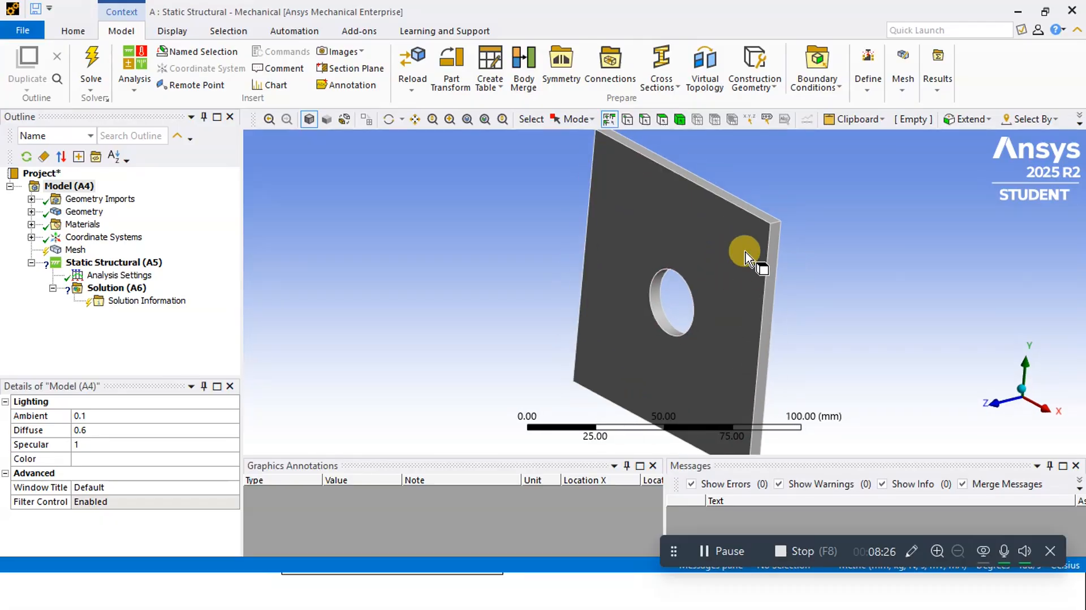
{"action": "scroll", "coordinate": [764, 252], "scroll_direction": "down", "scroll_amount": 1}
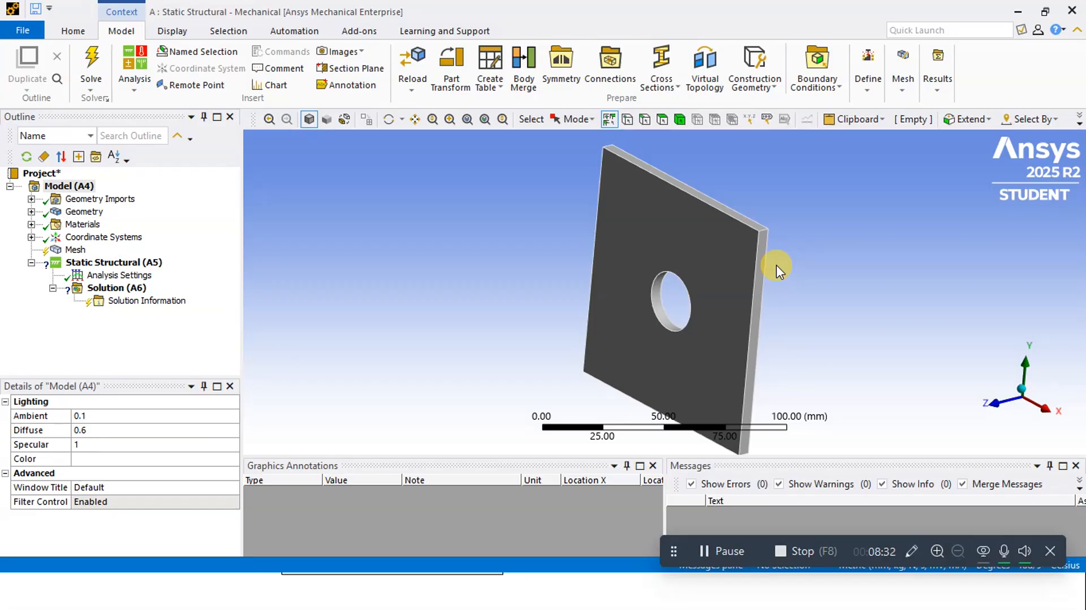
{"action": "left_click", "coordinate": [32, 212]}
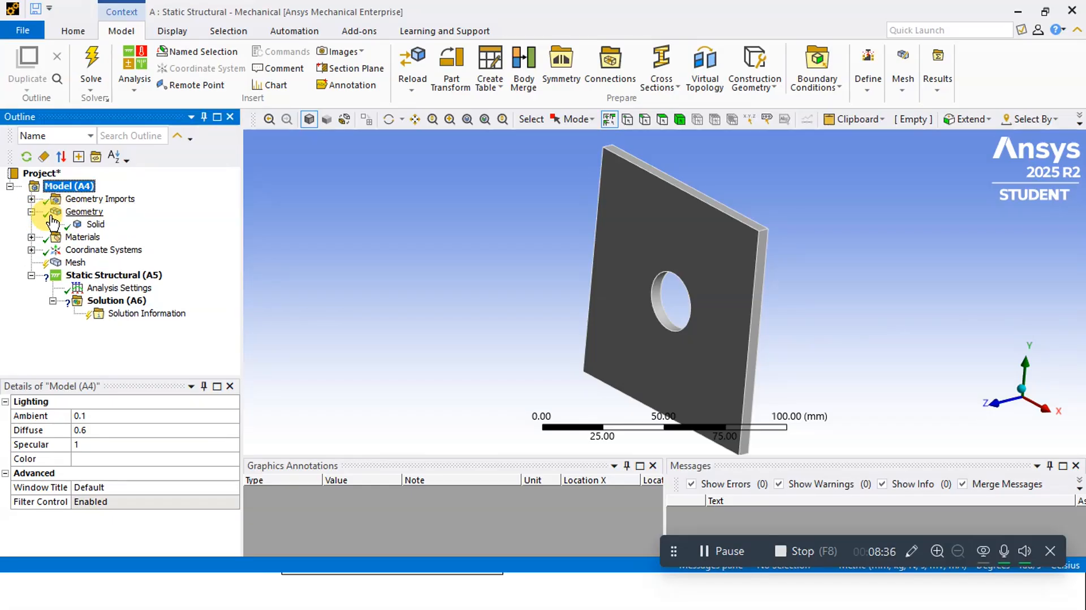
{"action": "left_click", "coordinate": [95, 224]}
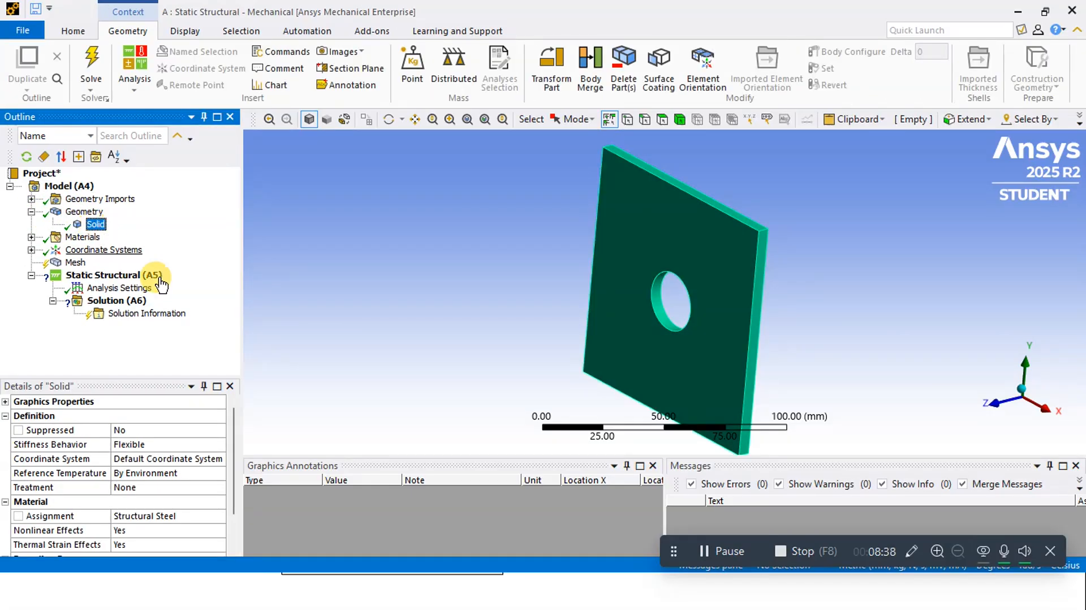
{"action": "left_click", "coordinate": [136, 516]}
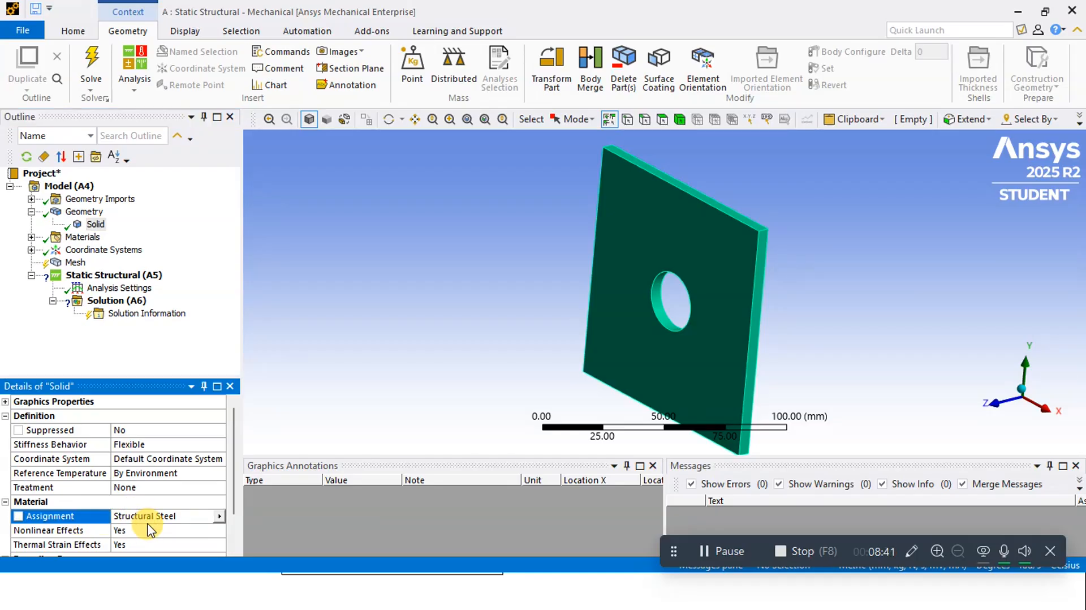
{"action": "left_click", "coordinate": [219, 517]}
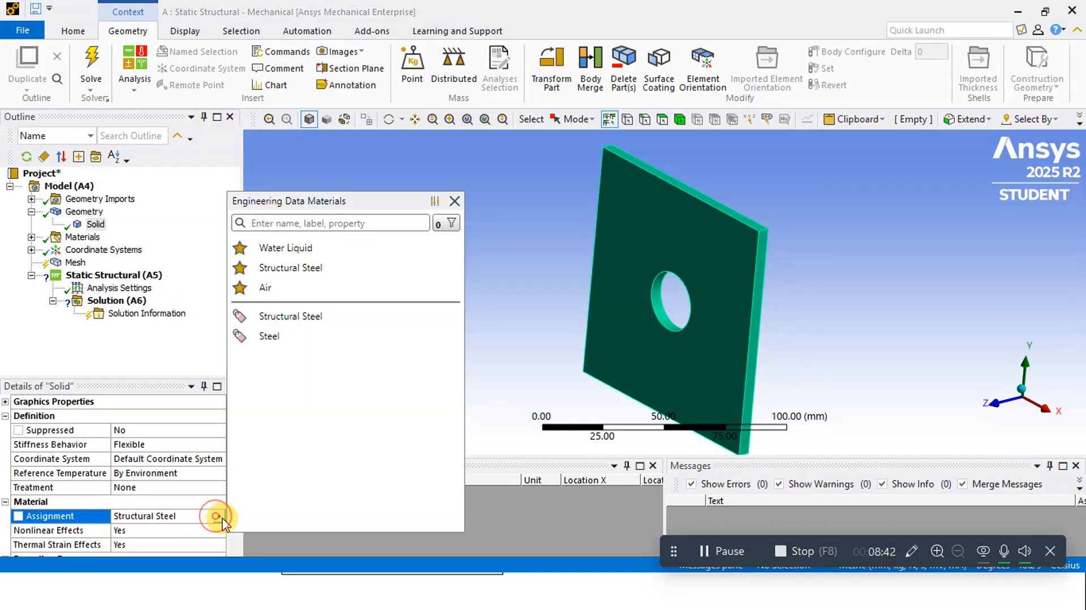
{"action": "left_click", "coordinate": [275, 336]}
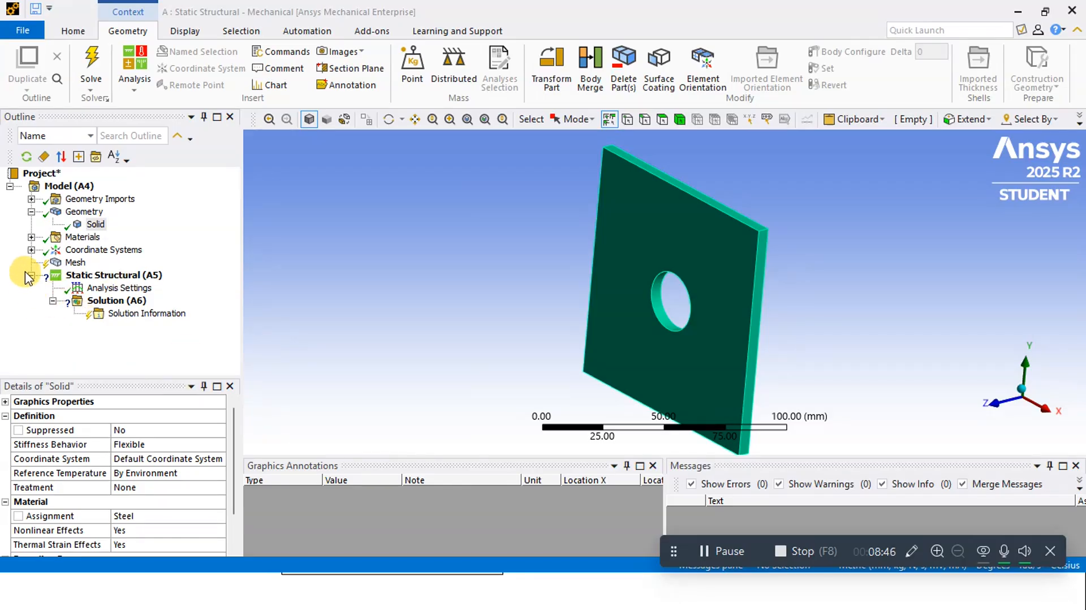
Generate the plate's mesh with the default element size and inspect the elements around the hole
{"action": "left_click", "coordinate": [60, 263]}
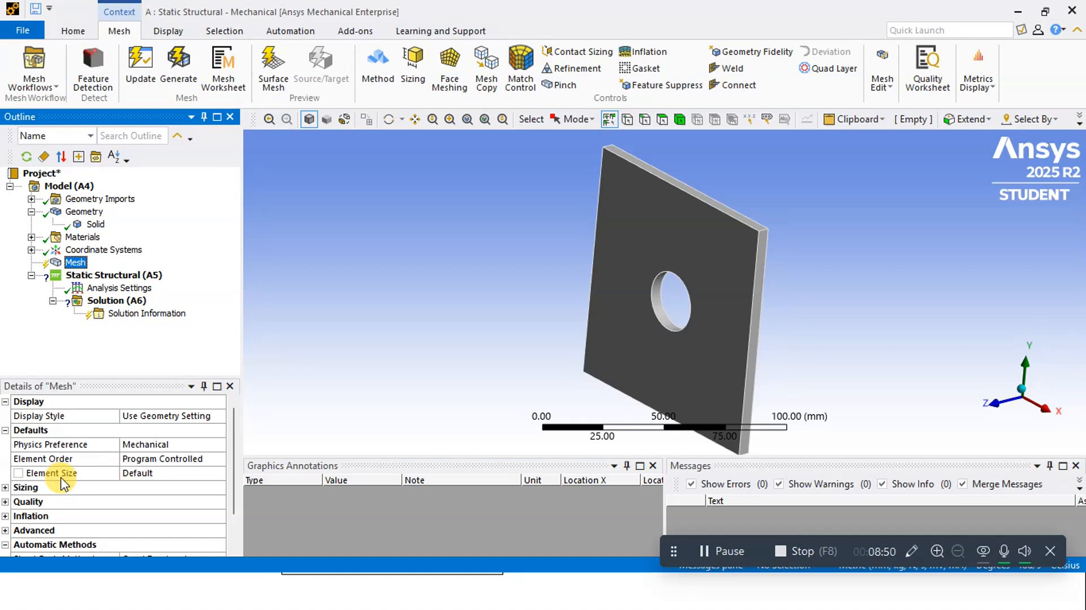
{"action": "right_click", "coordinate": [79, 264]}
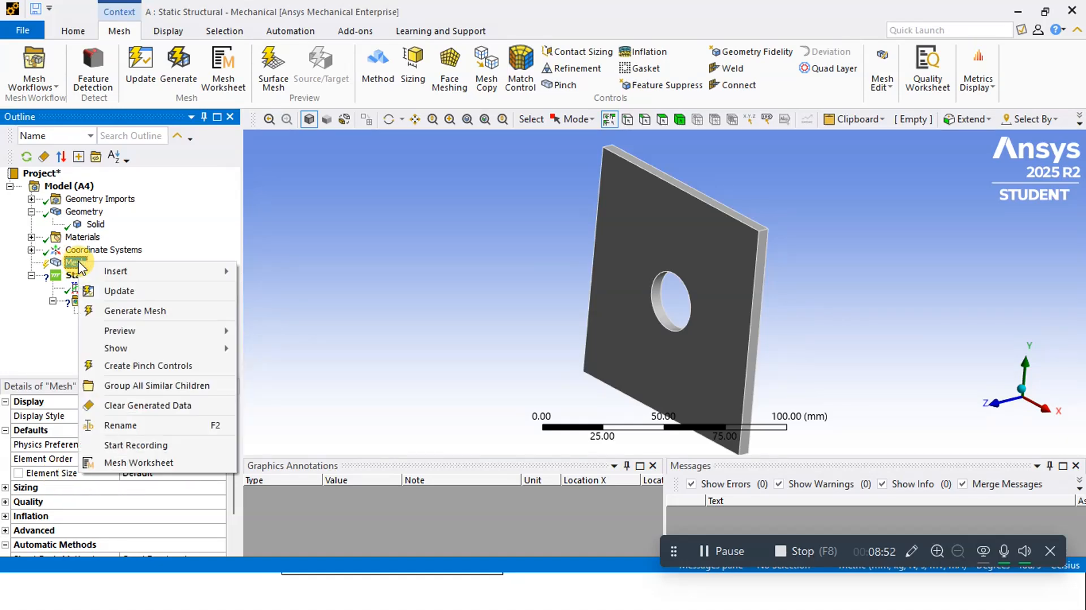
{"action": "left_click", "coordinate": [144, 311]}
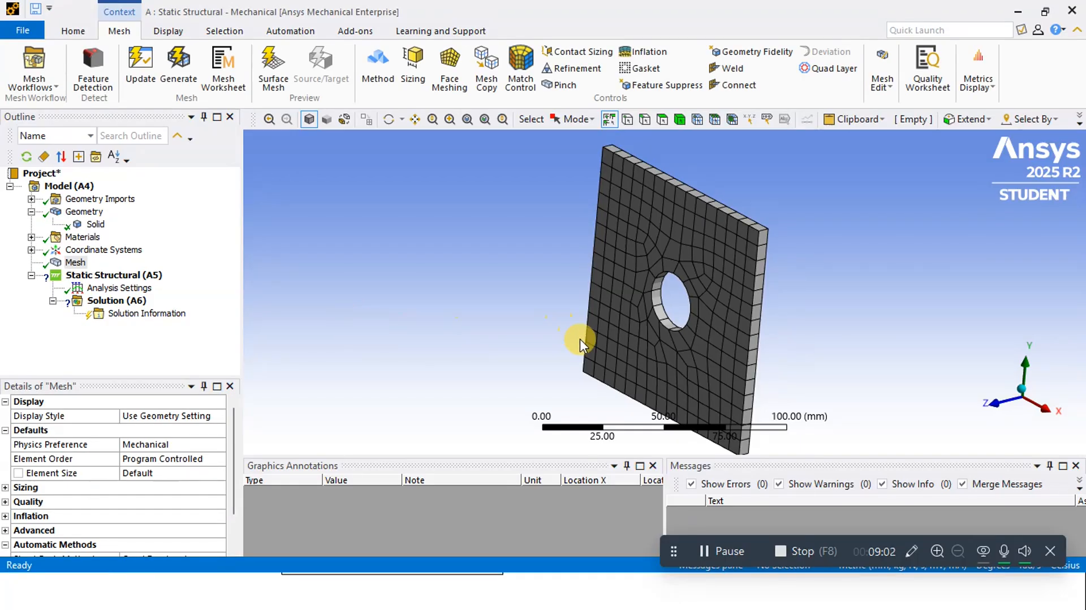
{"action": "middle_click_drag", "start_coordinate": [731, 321], "coordinate": [848, 313]}
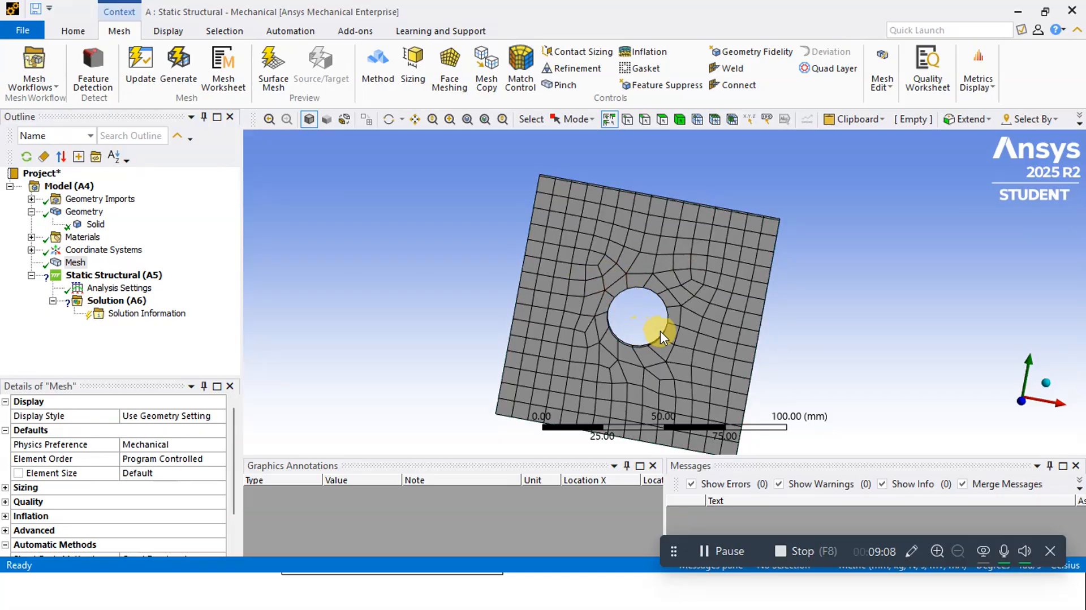
{"action": "scroll", "coordinate": [660, 333], "scroll_direction": "up", "scroll_amount": 3}
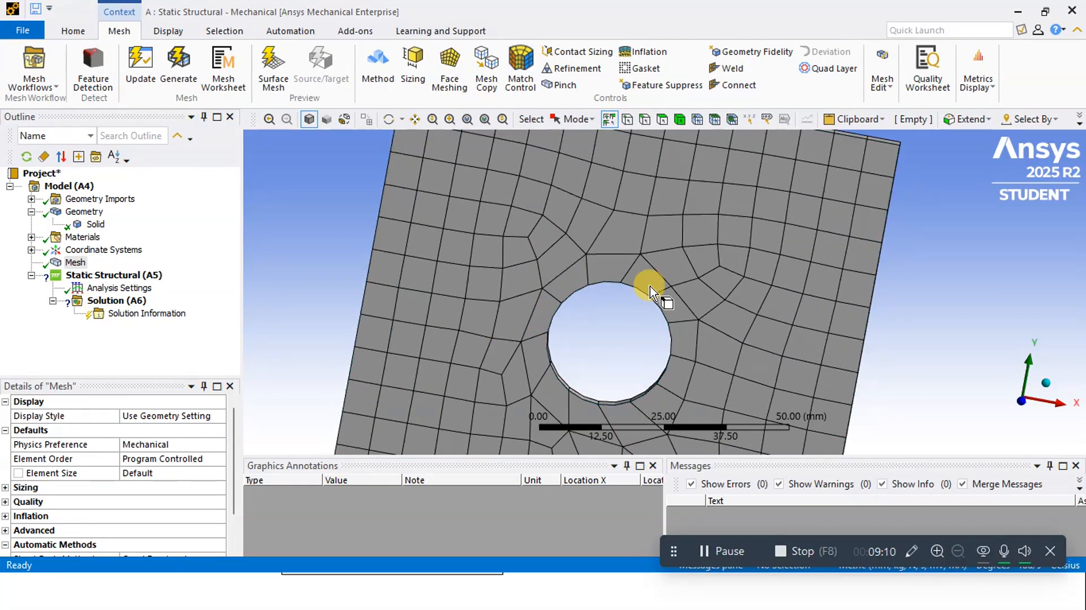
{"action": "scroll", "coordinate": [627, 333], "scroll_direction": "down", "scroll_amount": 5}
{"action": "scroll", "coordinate": [669, 323], "scroll_direction": "up", "scroll_amount": 3}
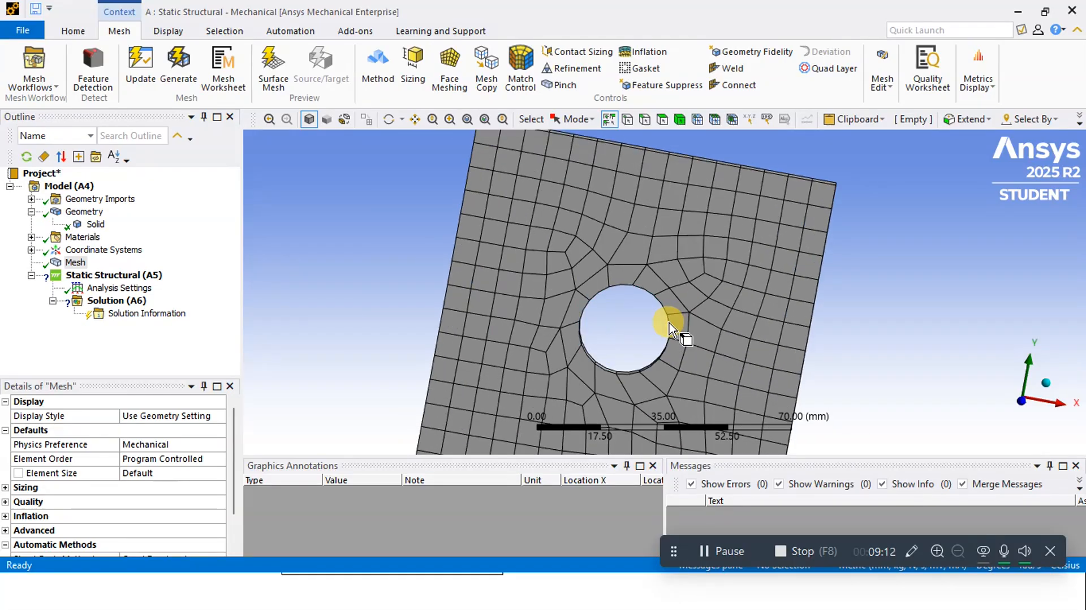
{"action": "scroll", "coordinate": [669, 323], "scroll_direction": "up", "scroll_amount": 2}
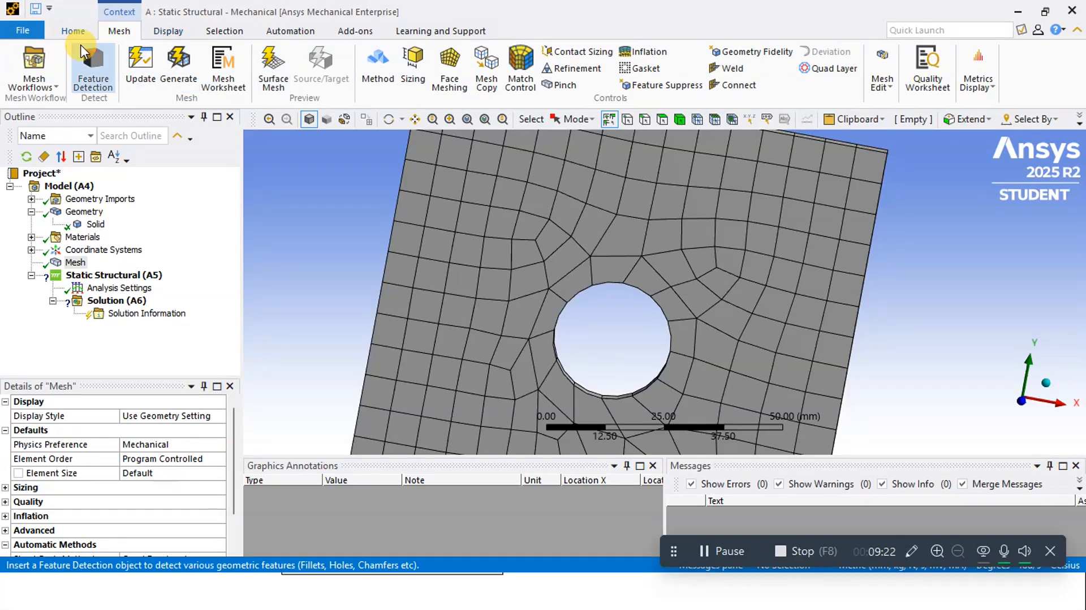
Set the unit system to Metric (mm, kg, N, s, mV, mA)
{"action": "left_click", "coordinate": [73, 30]}
{"action": "left_click", "coordinate": [620, 67]}
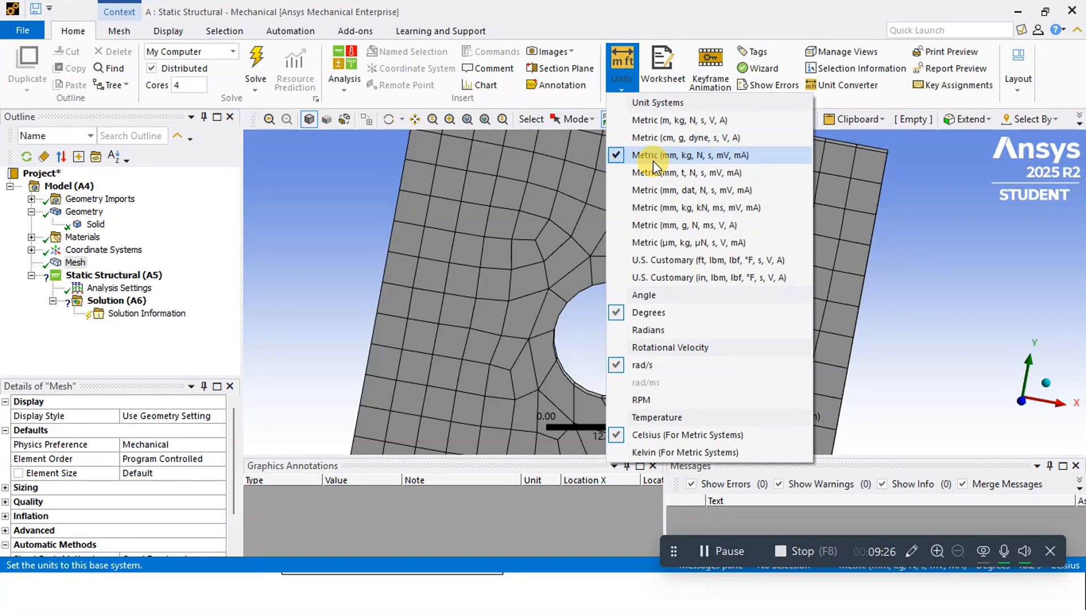
{"action": "left_click", "coordinate": [652, 157]}
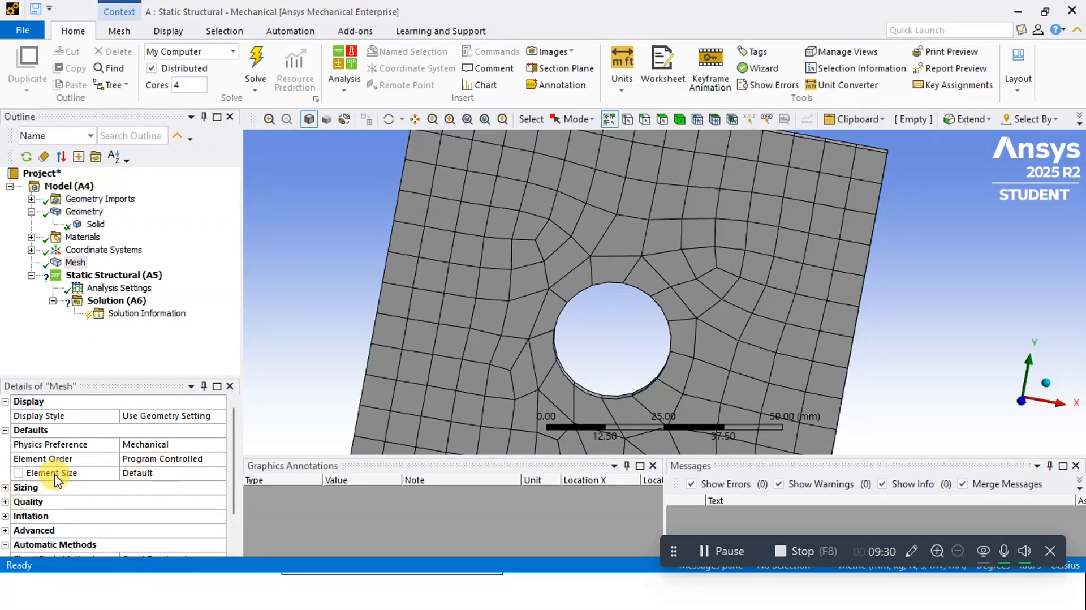
Set the global mesh element size to 3 mm, update the mesh and inspect it around the hole
{"action": "left_click", "coordinate": [142, 472]}
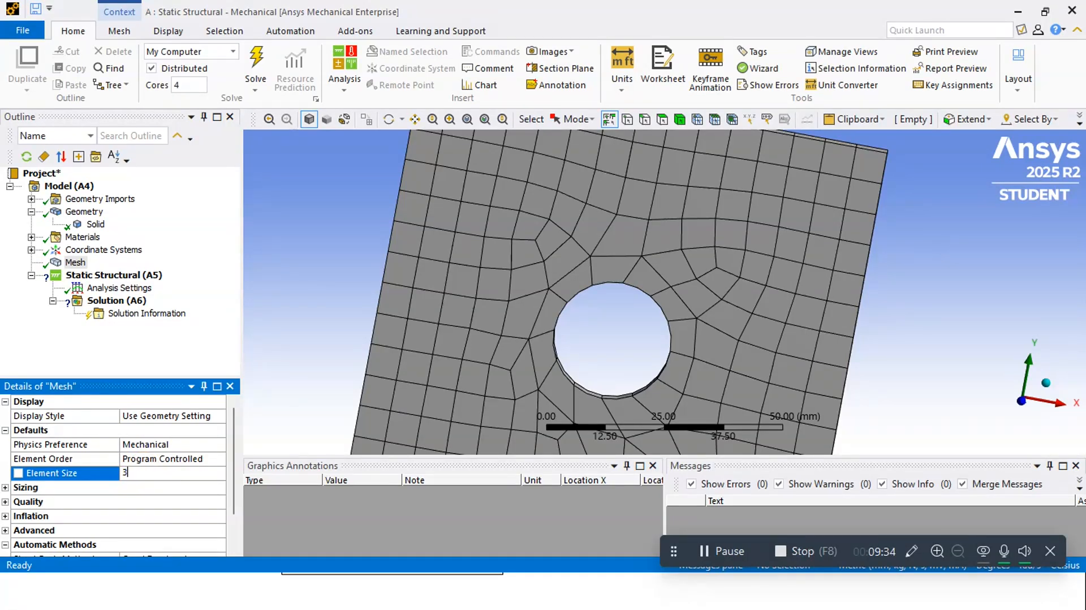
{"action": "left_click", "coordinate": [284, 361]}
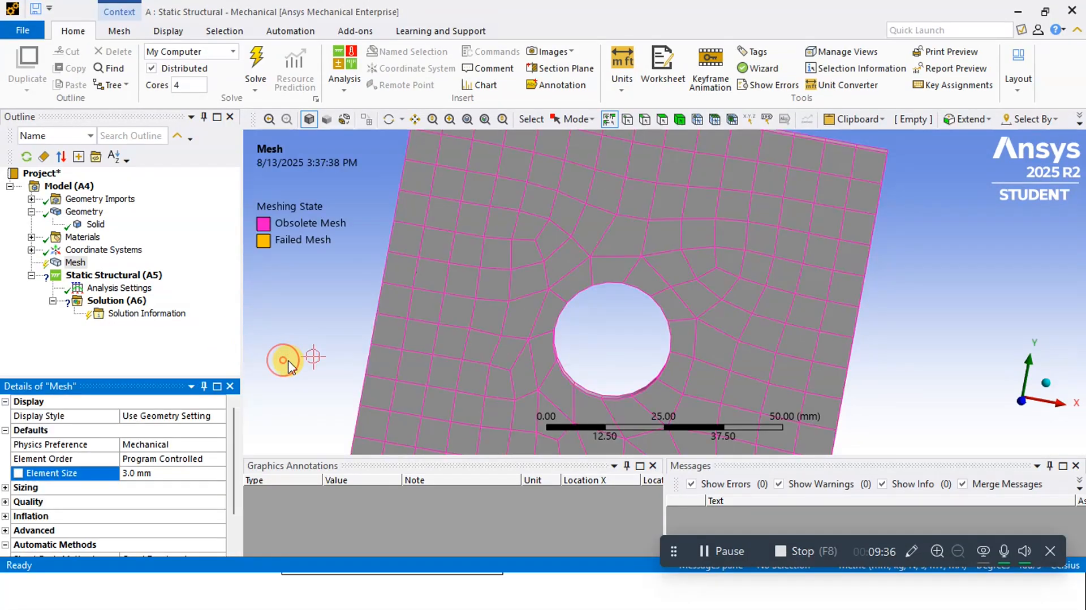
{"action": "left_click", "coordinate": [76, 263]}
{"action": "right_click", "coordinate": [80, 268]}
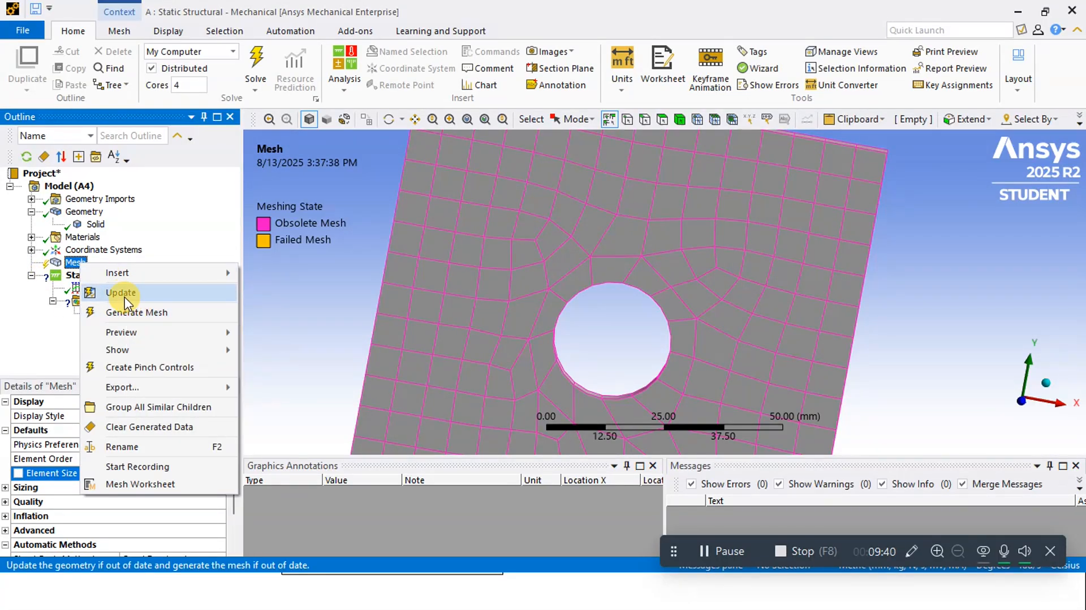
{"action": "left_click", "coordinate": [120, 292]}
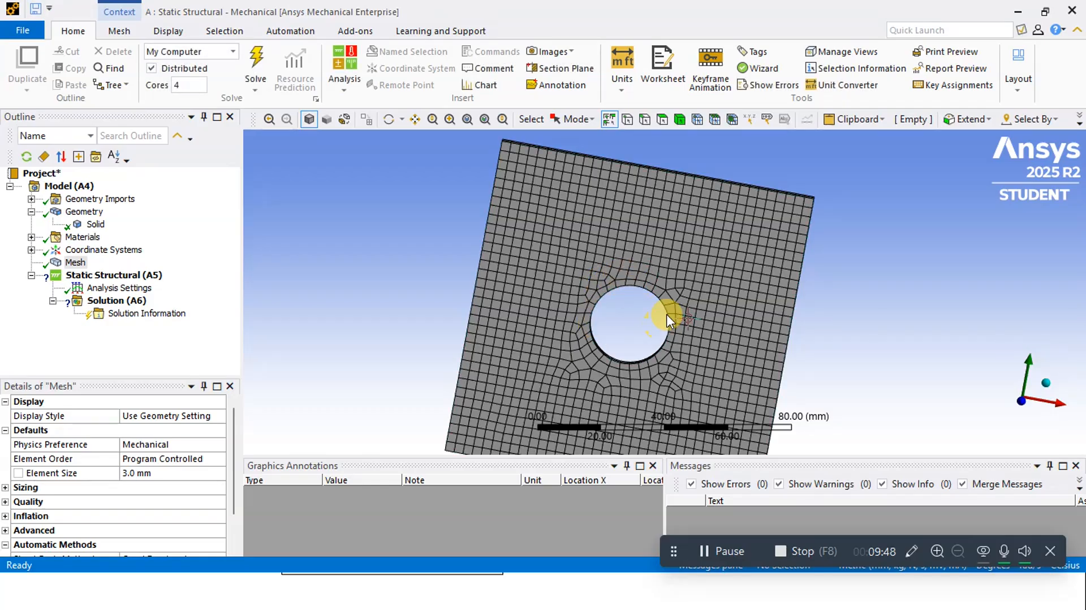
{"action": "scroll", "coordinate": [673, 299], "scroll_direction": "down", "scroll_amount": 2}
{"action": "scroll", "coordinate": [652, 342], "scroll_direction": "up", "scroll_amount": 1}
{"action": "scroll", "coordinate": [652, 342], "scroll_direction": "up", "scroll_amount": 2}
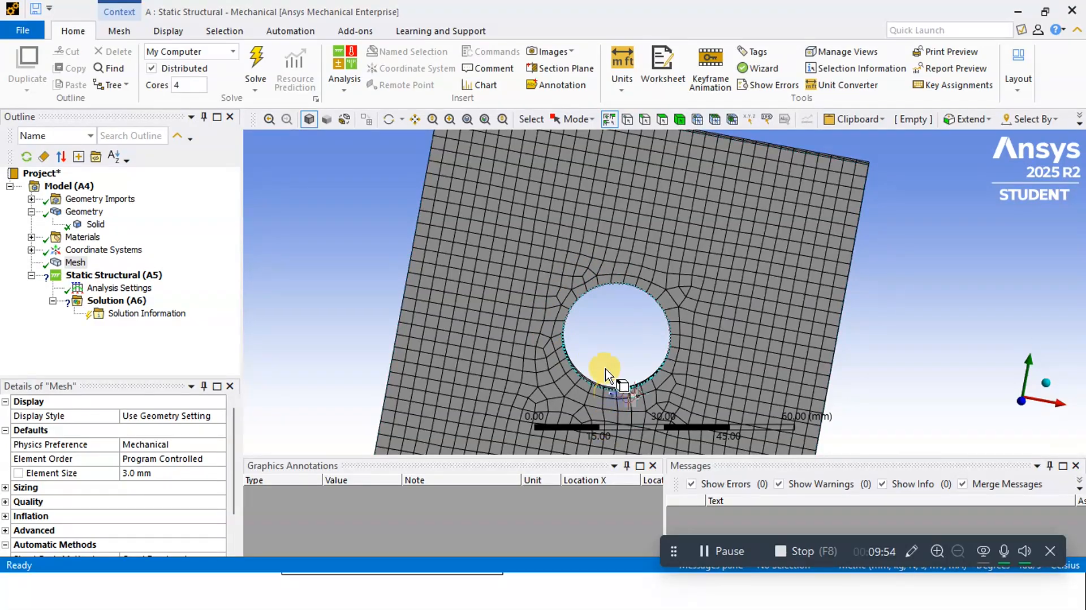
{"action": "scroll", "coordinate": [607, 362], "scroll_direction": "down", "scroll_amount": 2}
{"action": "middle_click_drag", "start_coordinate": [682, 292], "coordinate": [666, 257]}
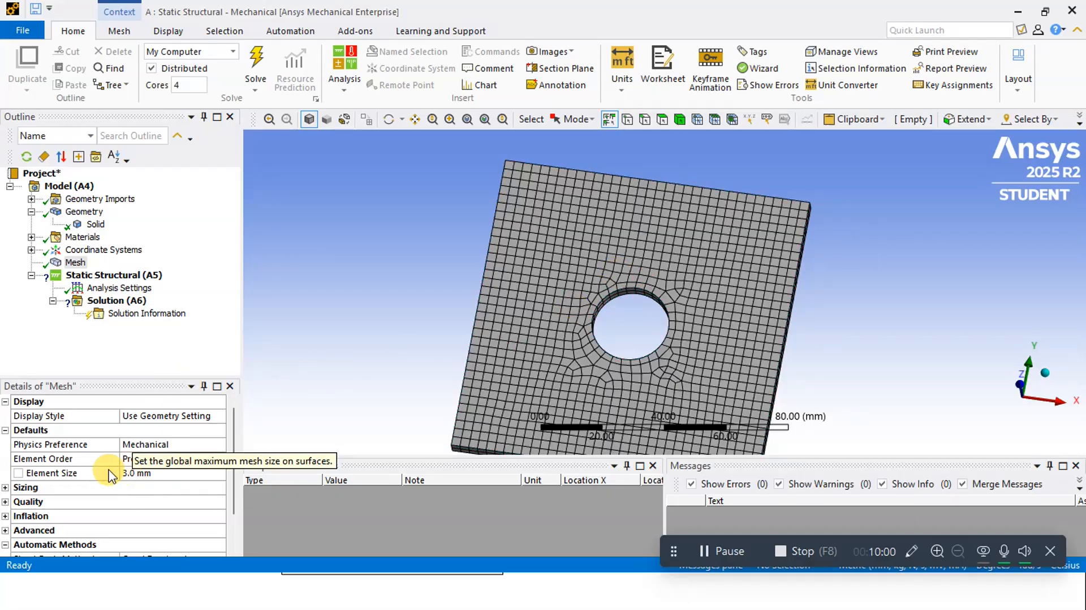
Set the global mesh element size to 2.5 mm, update the mesh and inspect it around the hole
{"action": "left_click", "coordinate": [136, 474]}
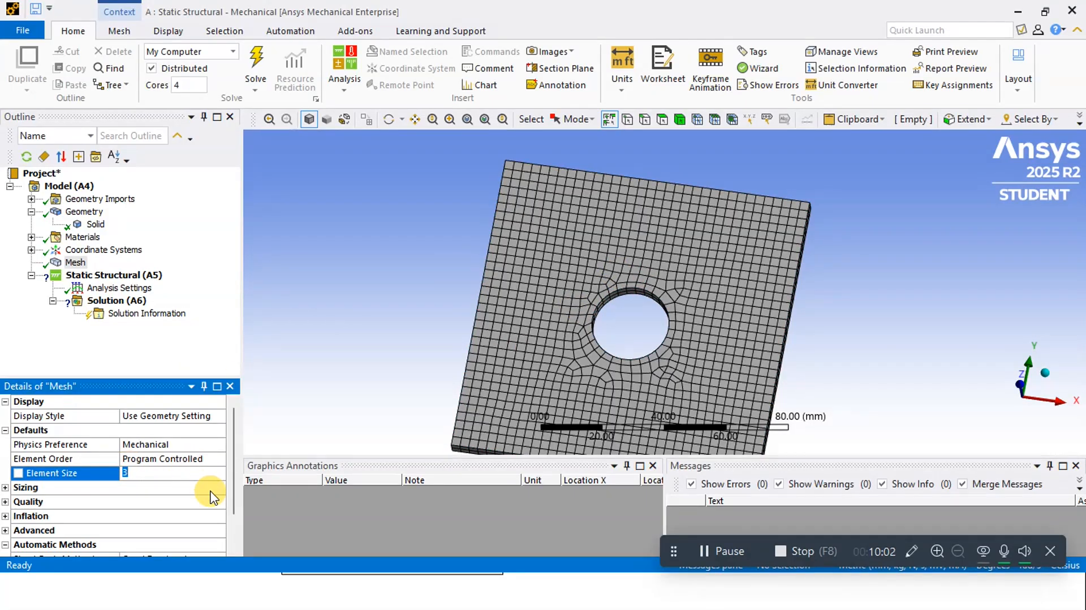
{"action": "type", "text": "2.5"}
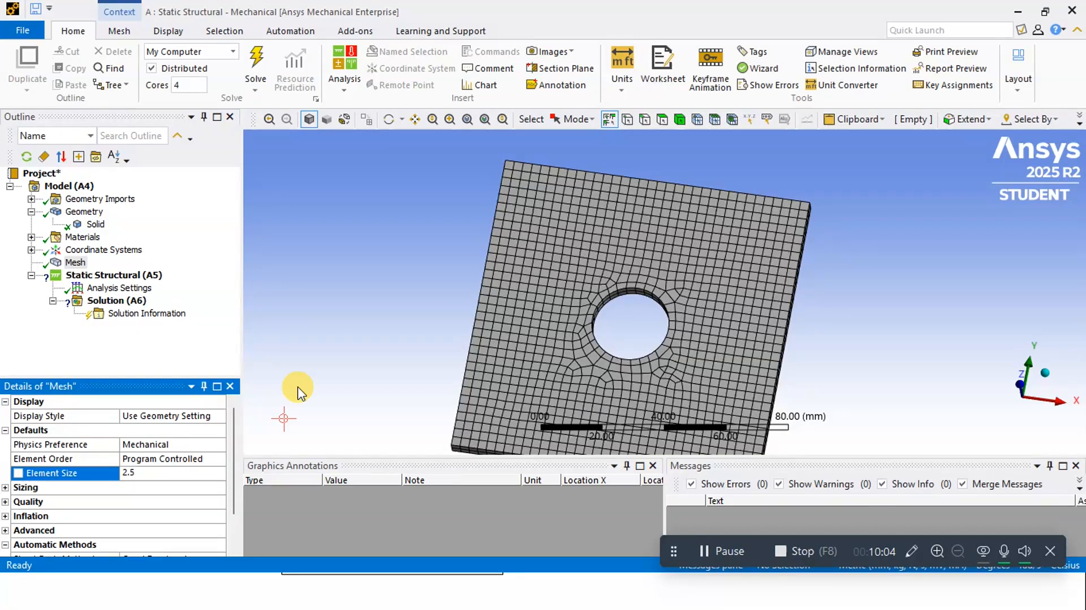
{"action": "left_click", "coordinate": [307, 318]}
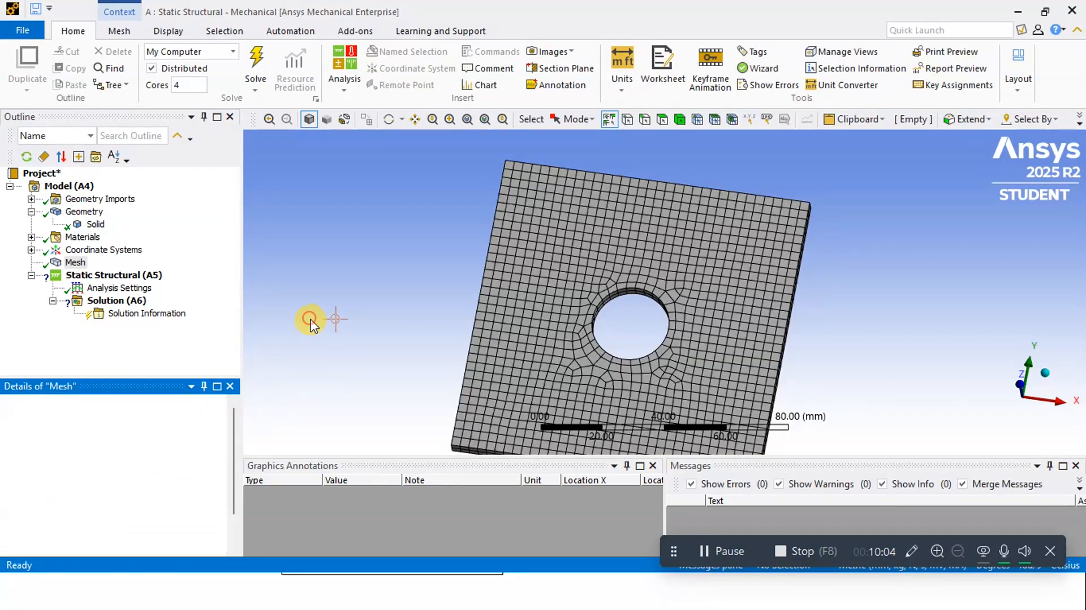
{"action": "left_click", "coordinate": [75, 263]}
{"action": "right_click", "coordinate": [76, 264]}
{"action": "left_click", "coordinate": [123, 298]}
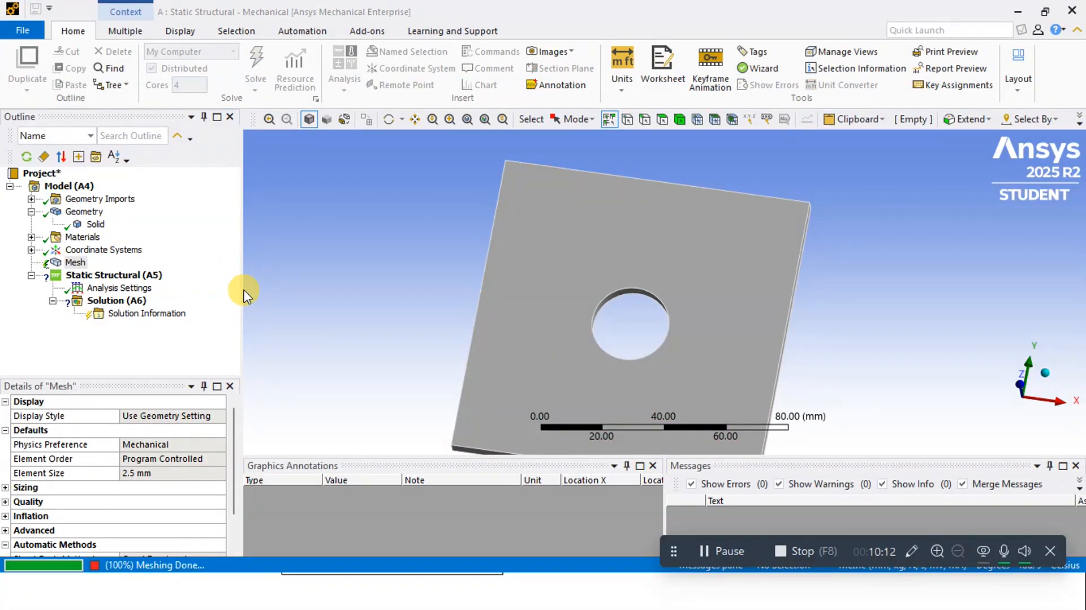
{"action": "scroll", "coordinate": [638, 367], "scroll_direction": "up", "scroll_amount": 1}
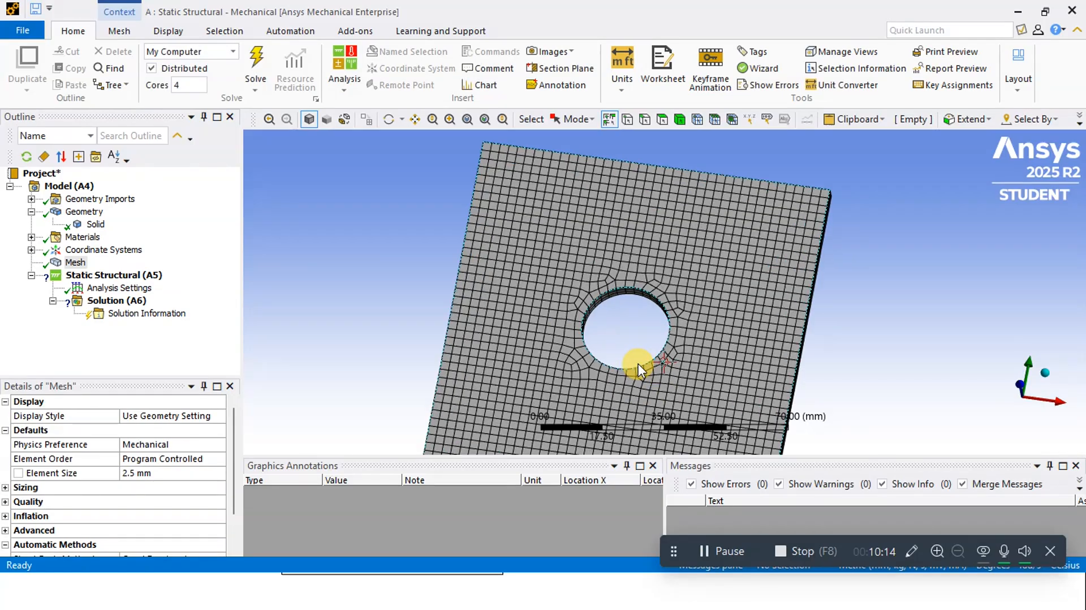
{"action": "scroll", "coordinate": [637, 368], "scroll_direction": "up", "scroll_amount": 3}
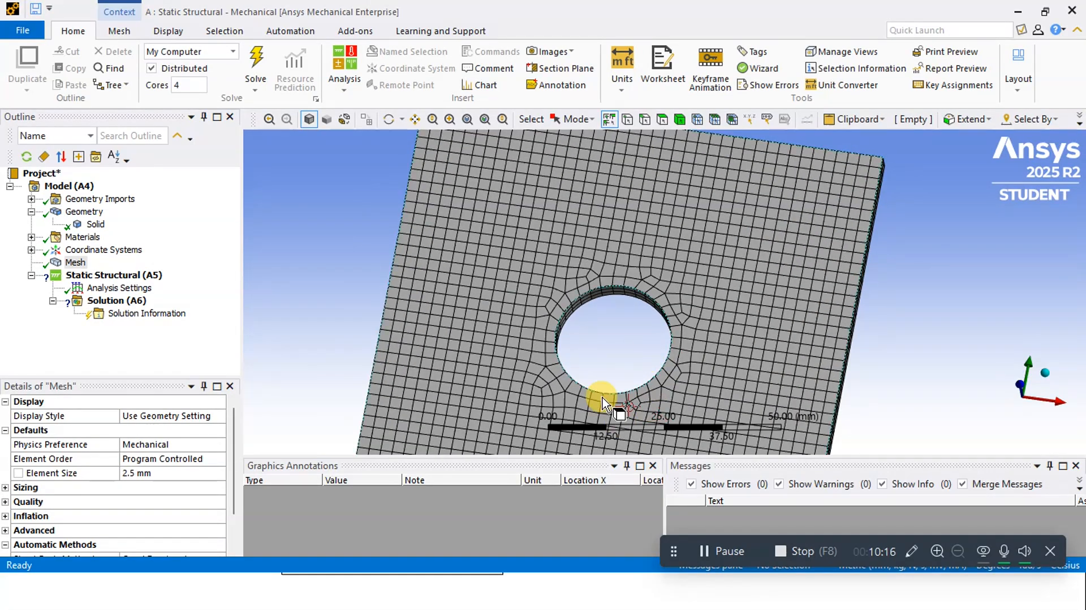
{"action": "right_click", "coordinate": [76, 263]}
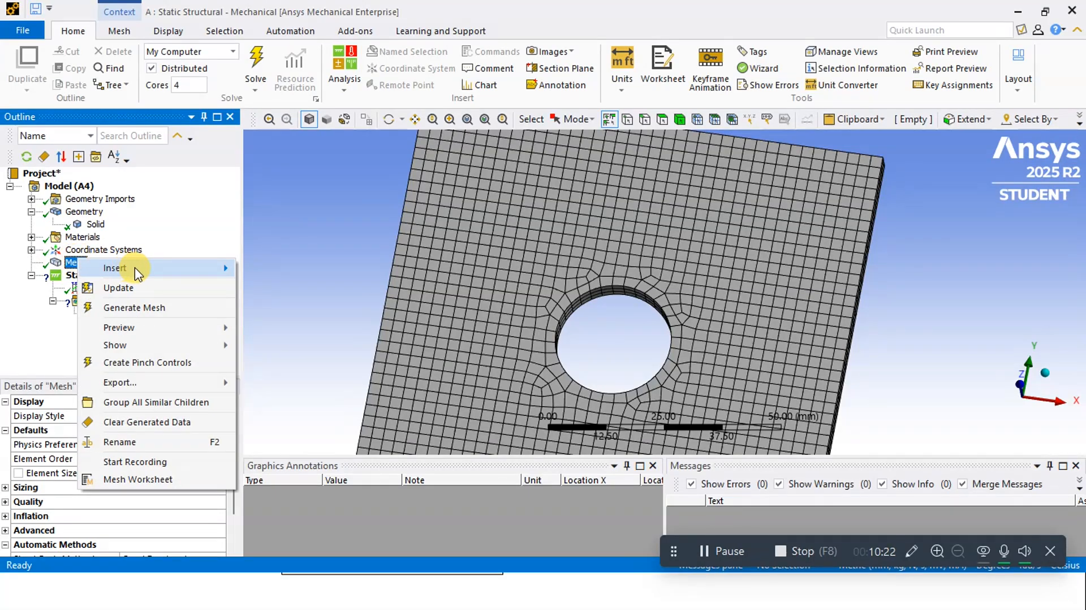
{"action": "mouse_move", "coordinate": [139, 274]}
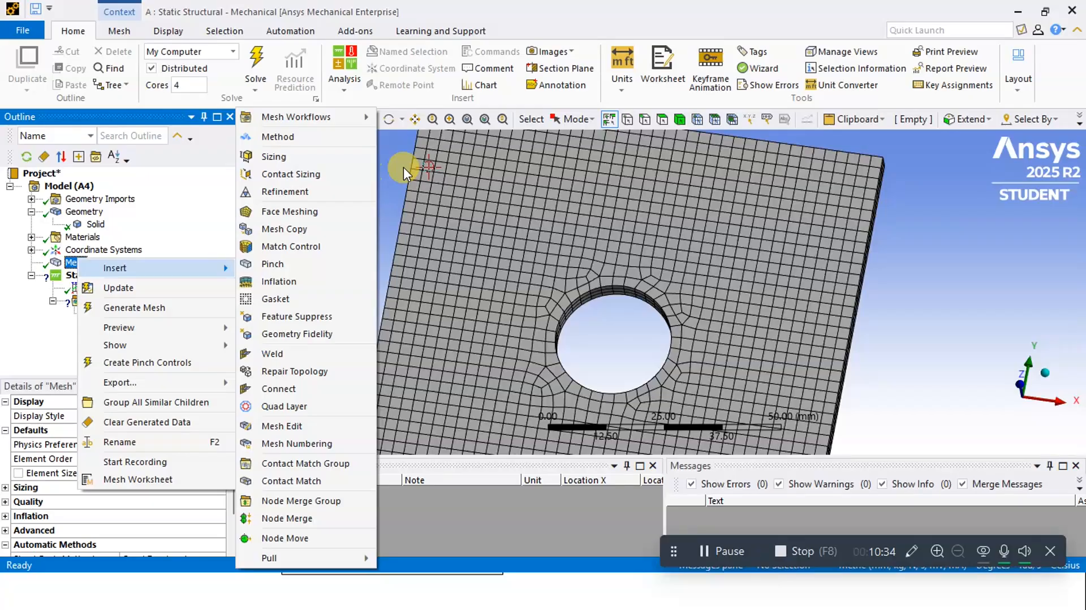
{"action": "left_click", "coordinate": [386, 199]}
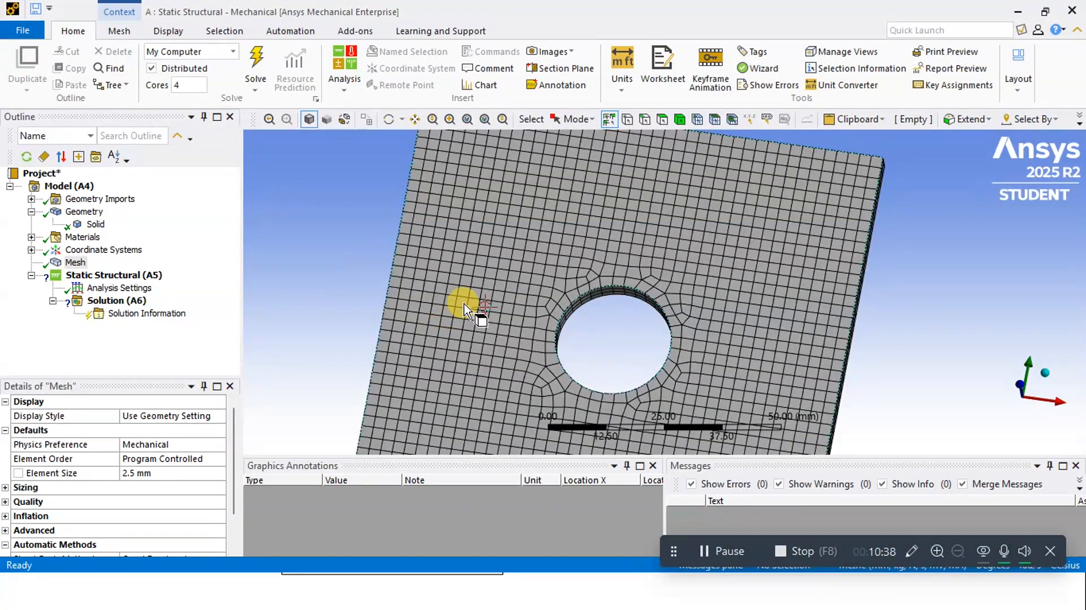
{"action": "scroll", "coordinate": [480, 309], "scroll_direction": "down", "scroll_amount": 5}
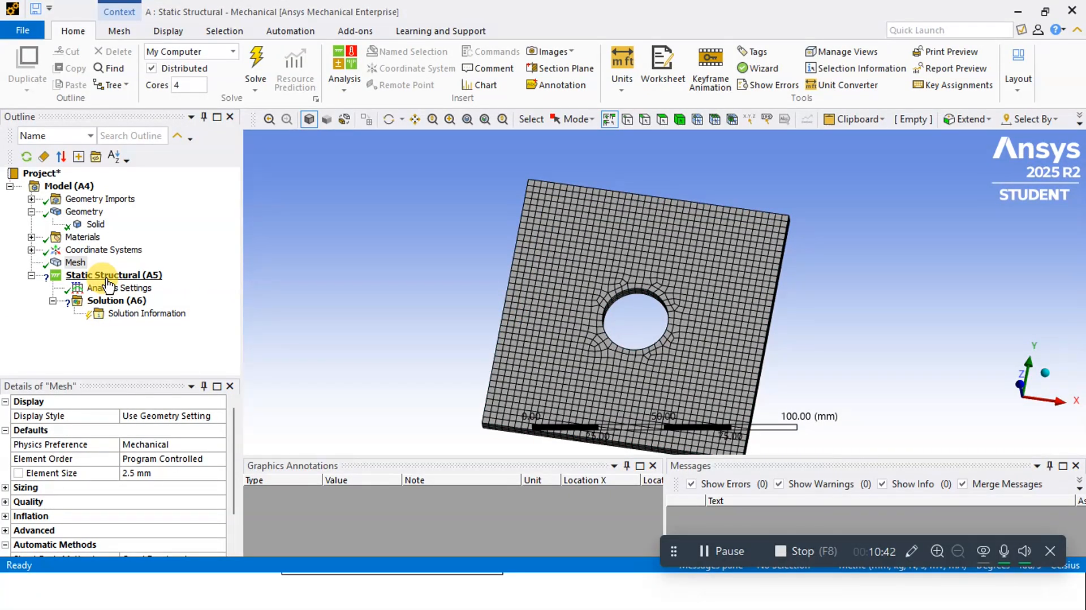
Add a fixed support to the static structural analysis and check the problem sketch for the face it acts on
{"action": "left_click", "coordinate": [107, 280]}
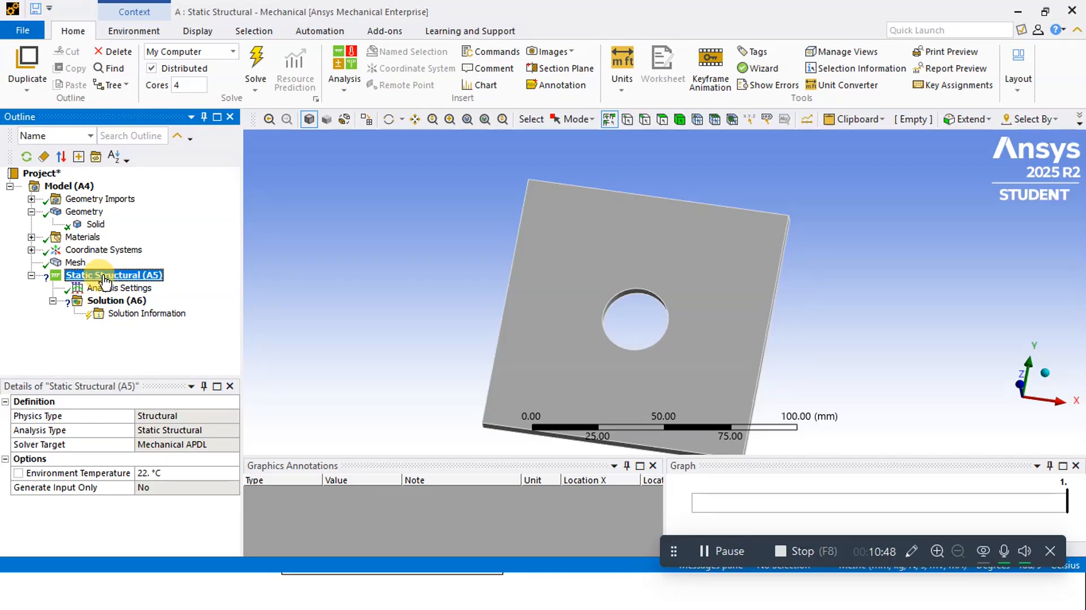
{"action": "right_click", "coordinate": [105, 279]}
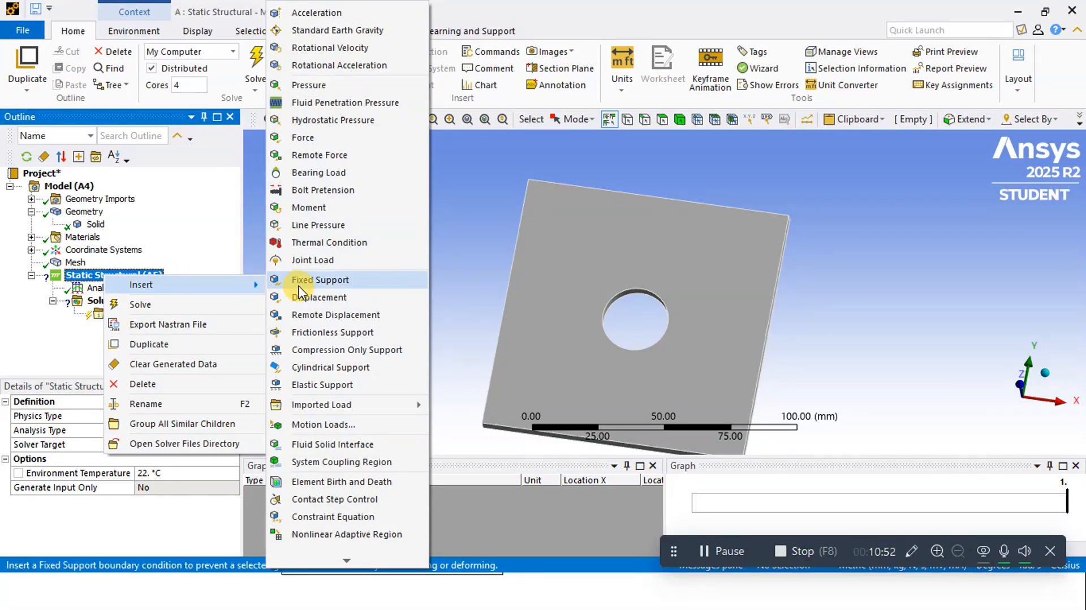
{"action": "left_click", "coordinate": [299, 285]}
{"action": "key", "text": "alt+Tab"}
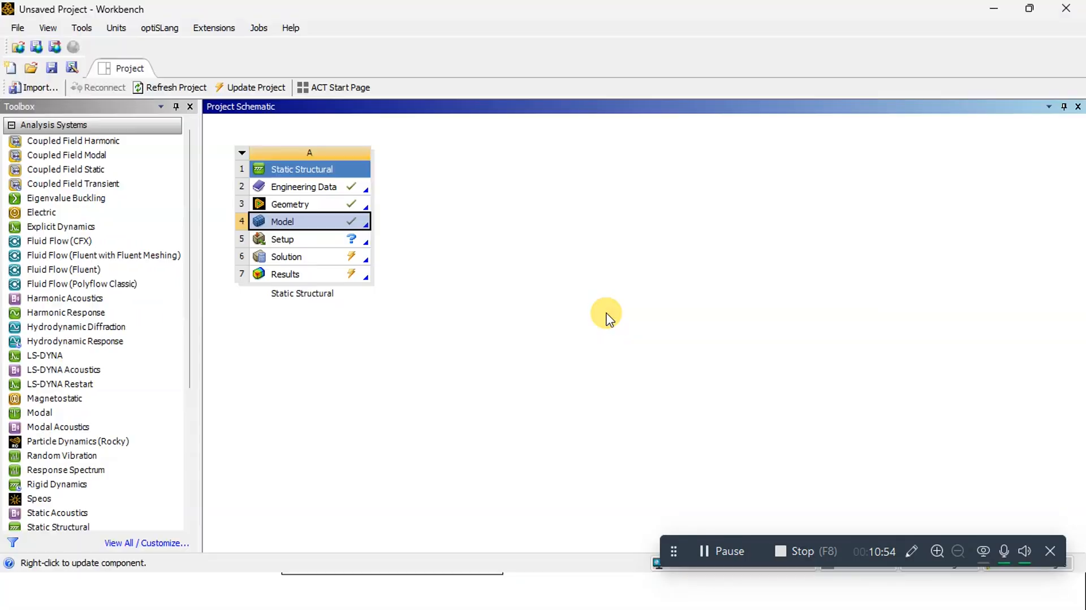
{"action": "key", "text": "alt+Tab"}
{"action": "key", "text": "alt+Tab"}
{"action": "key", "text": "alt+Tab"}
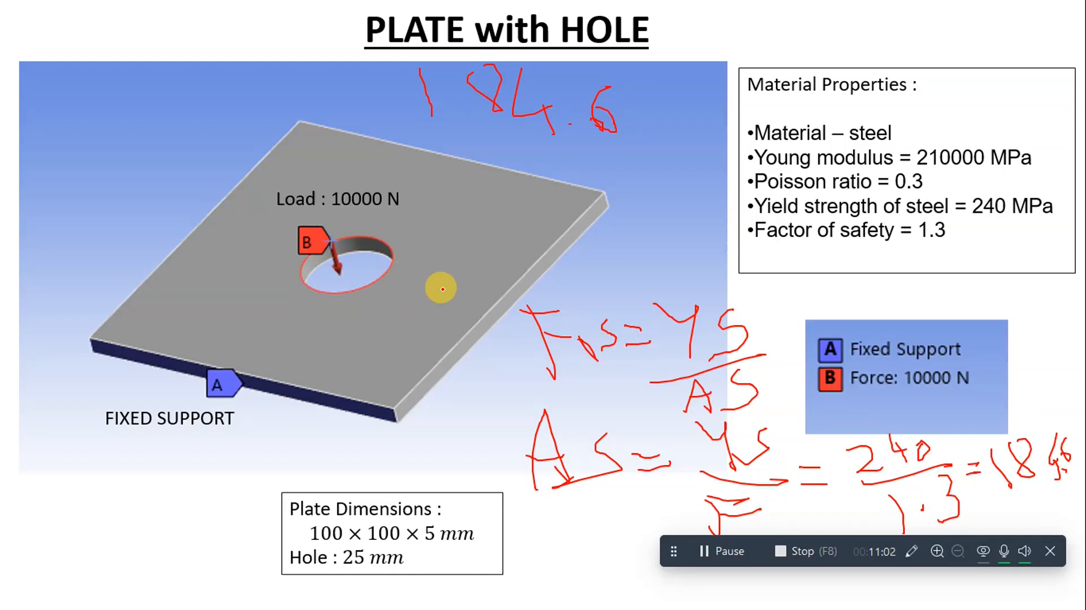
{"action": "key", "text": "alt+Tab"}
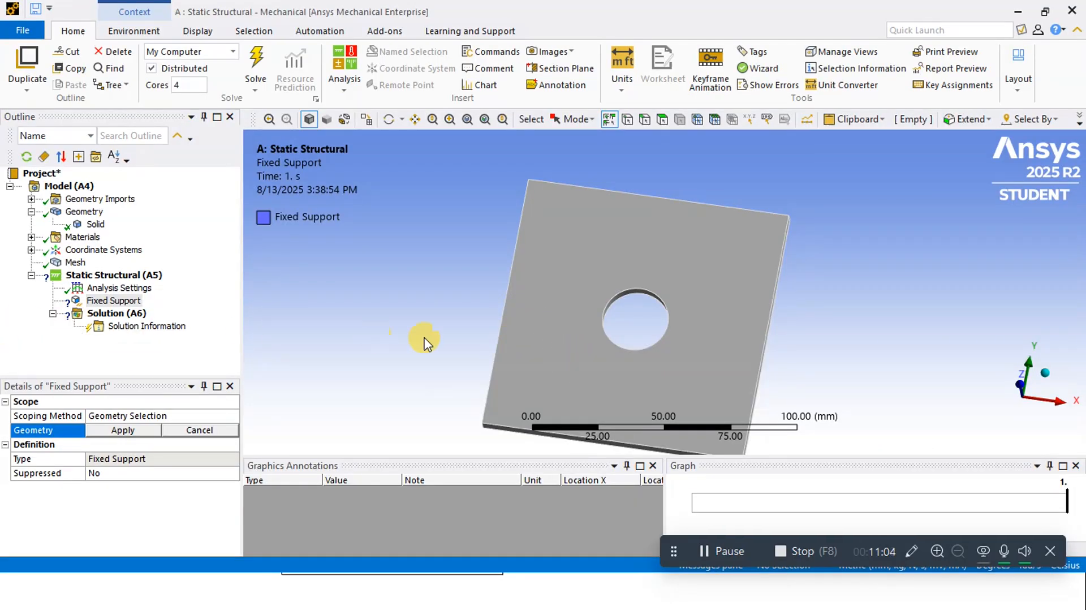
Scope the fixed support to the plate's narrow side face on the negative Y side
{"action": "mouse_move", "coordinate": [574, 366]}
{"action": "middle_mouse_down"}
{"action": "mouse_move", "coordinate": [497, 298]}
{"action": "mouse_move", "coordinate": [516, 322]}
{"action": "mouse_move", "coordinate": [512, 335]}
{"action": "mouse_move", "coordinate": [477, 308]}
{"action": "middle_mouse_up"}
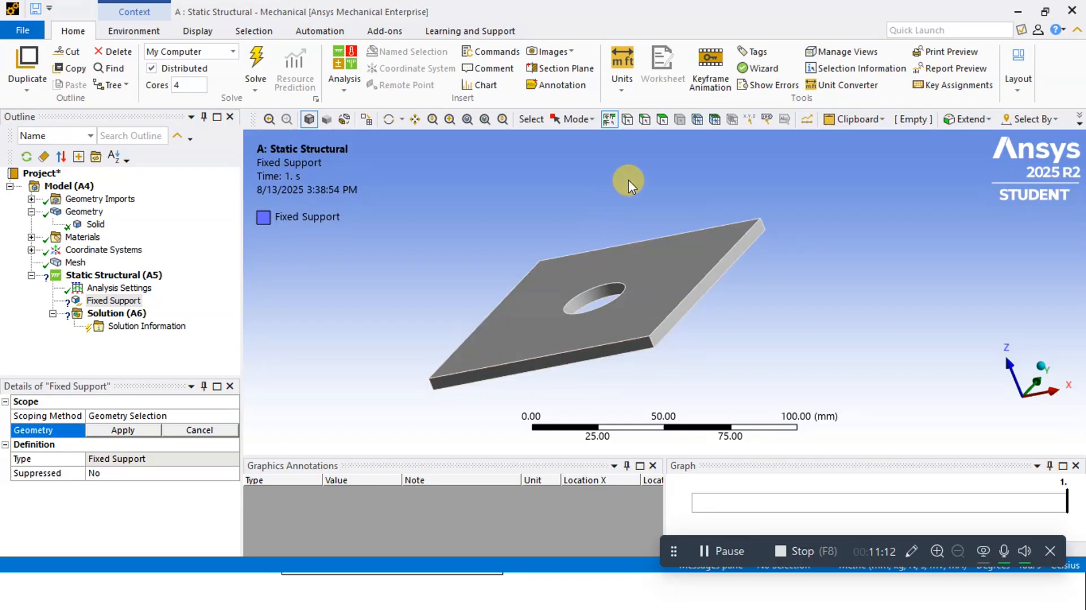
{"action": "left_click", "coordinate": [484, 377]}
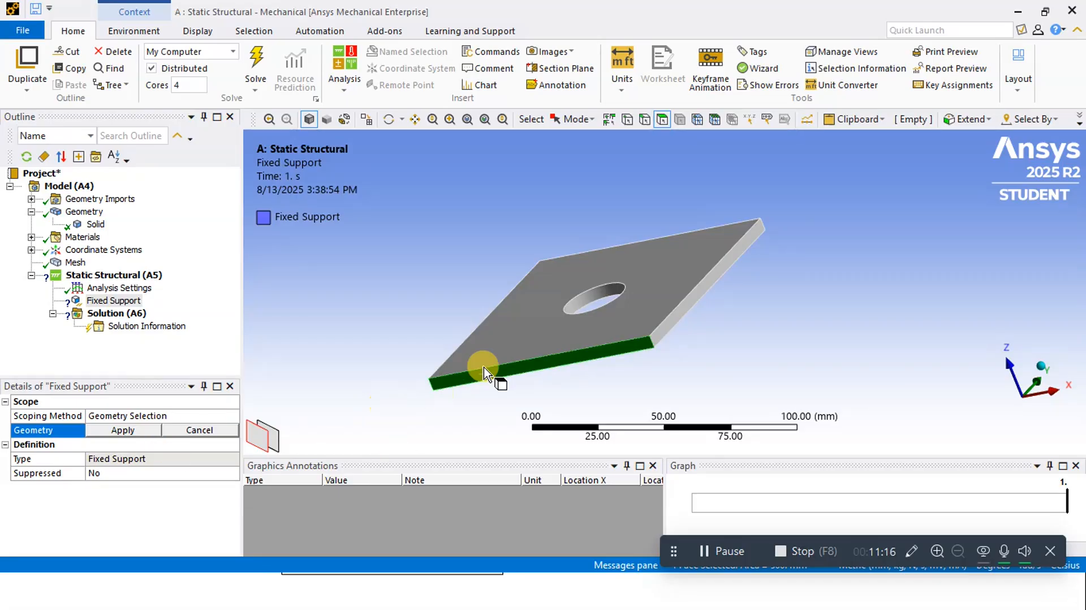
{"action": "left_click", "coordinate": [118, 432]}
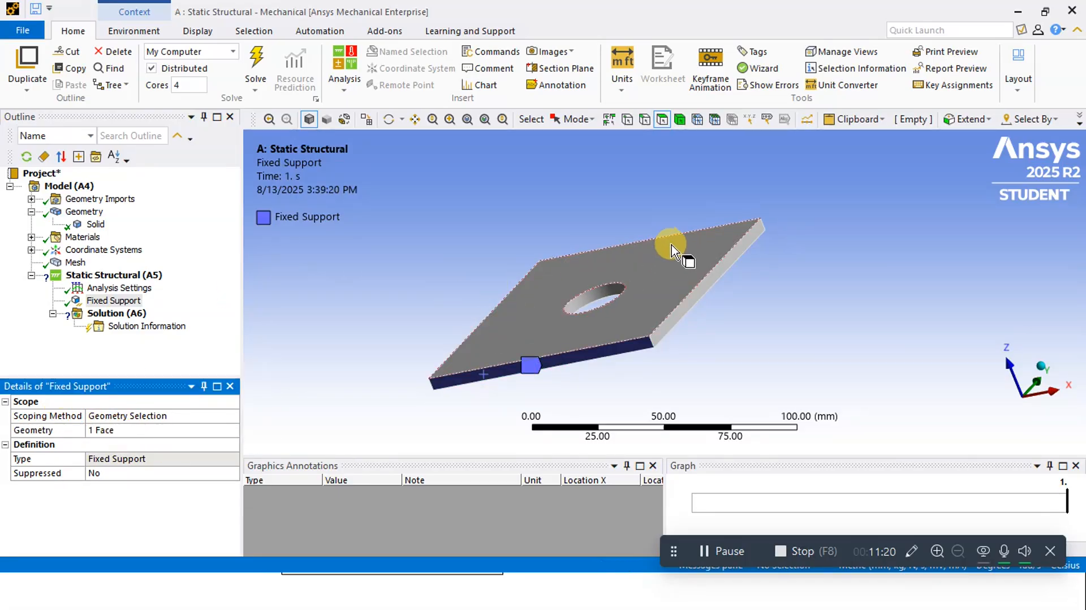
{"action": "mouse_move", "coordinate": [675, 252]}
{"action": "middle_mouse_down"}
{"action": "mouse_move", "coordinate": [681, 269]}
{"action": "mouse_move", "coordinate": [656, 251]}
{"action": "mouse_move", "coordinate": [682, 267]}
{"action": "middle_mouse_up"}
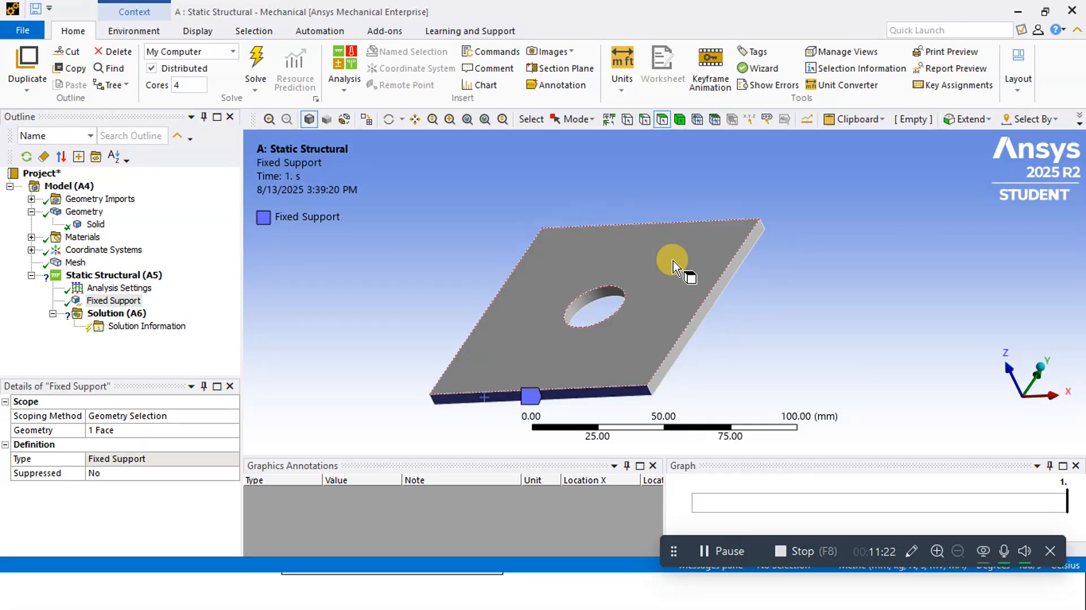
Add a force load to the static structural analysis and define it by components
{"action": "left_click", "coordinate": [119, 276]}
{"action": "right_click", "coordinate": [123, 279]}
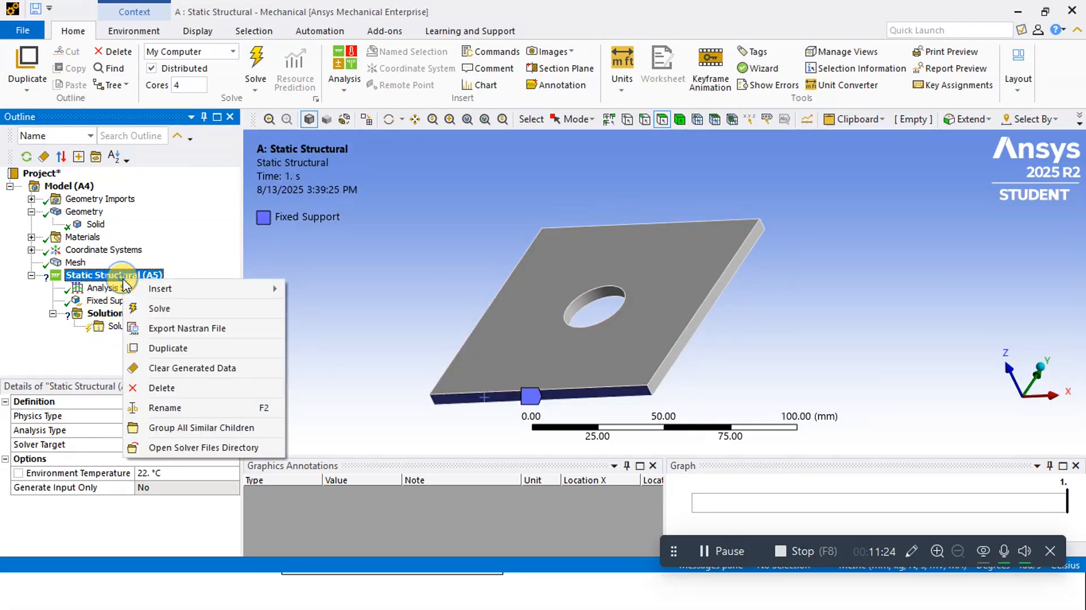
{"action": "mouse_move", "coordinate": [184, 291]}
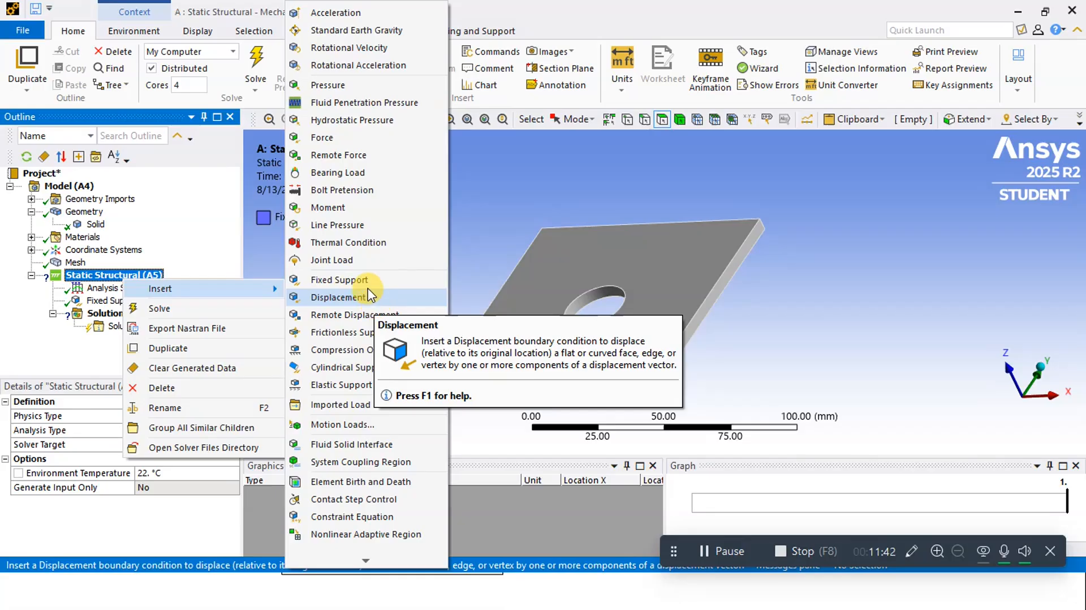
{"action": "left_click", "coordinate": [353, 142]}
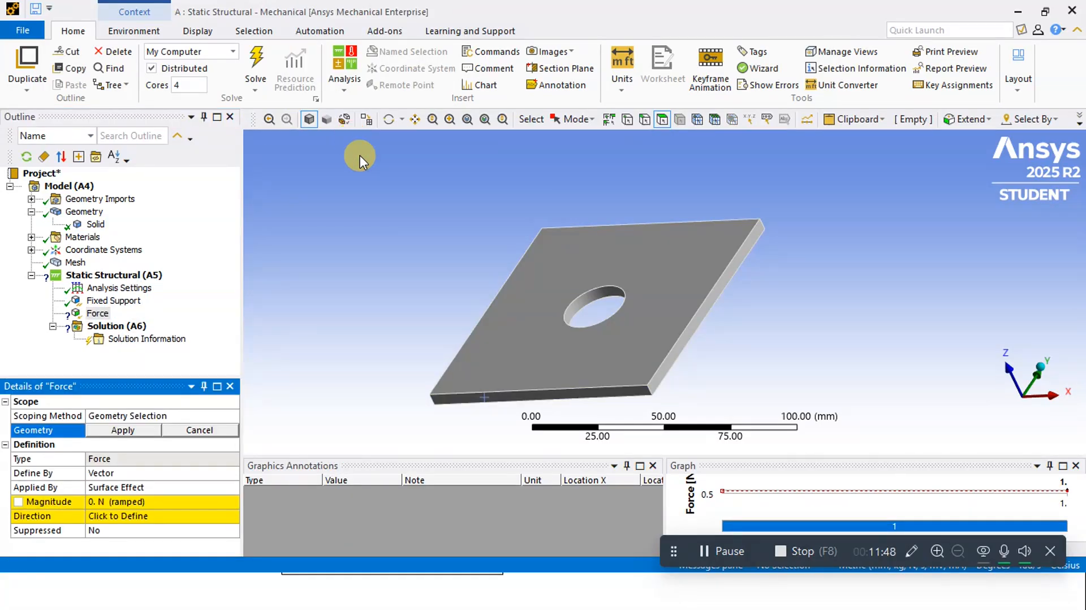
{"action": "left_click", "coordinate": [138, 473]}
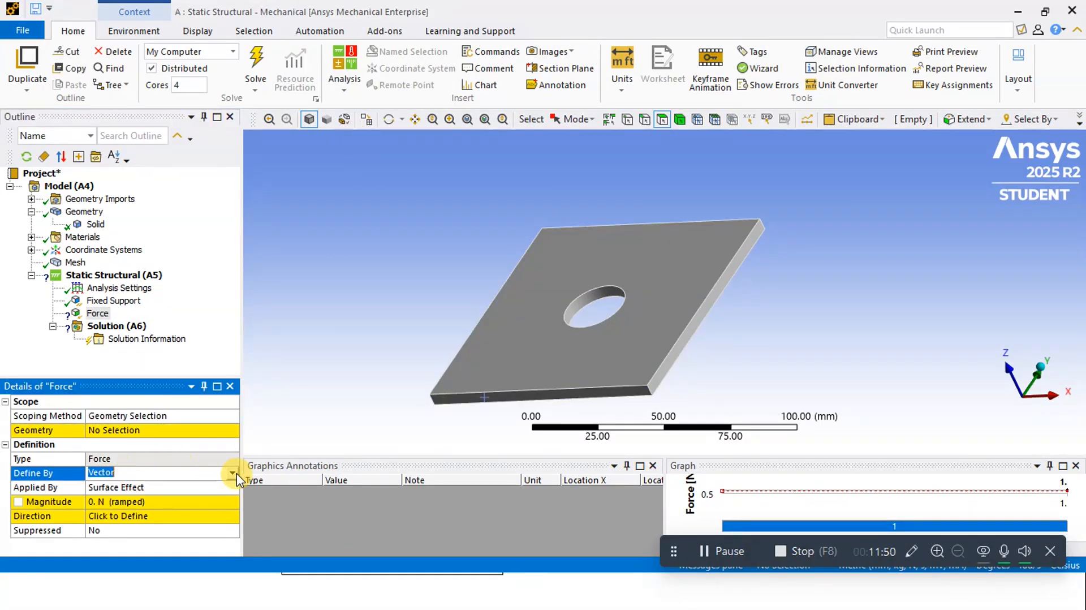
{"action": "left_click", "coordinate": [232, 474]}
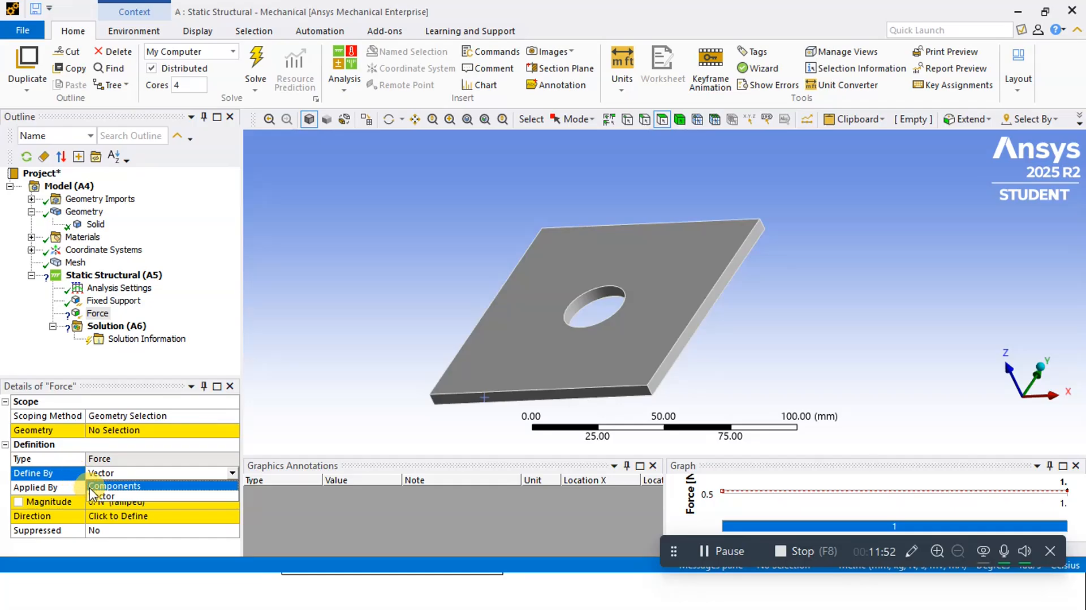
{"action": "left_click", "coordinate": [123, 486]}
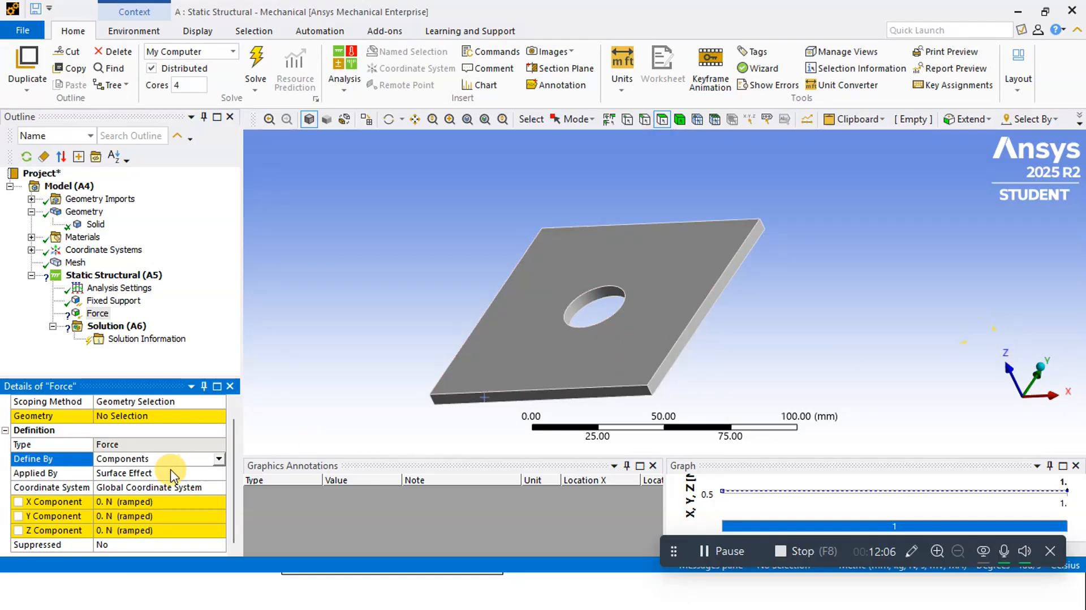
Set the force's Z component to -10000 N
{"action": "key", "text": "alt+Tab"}
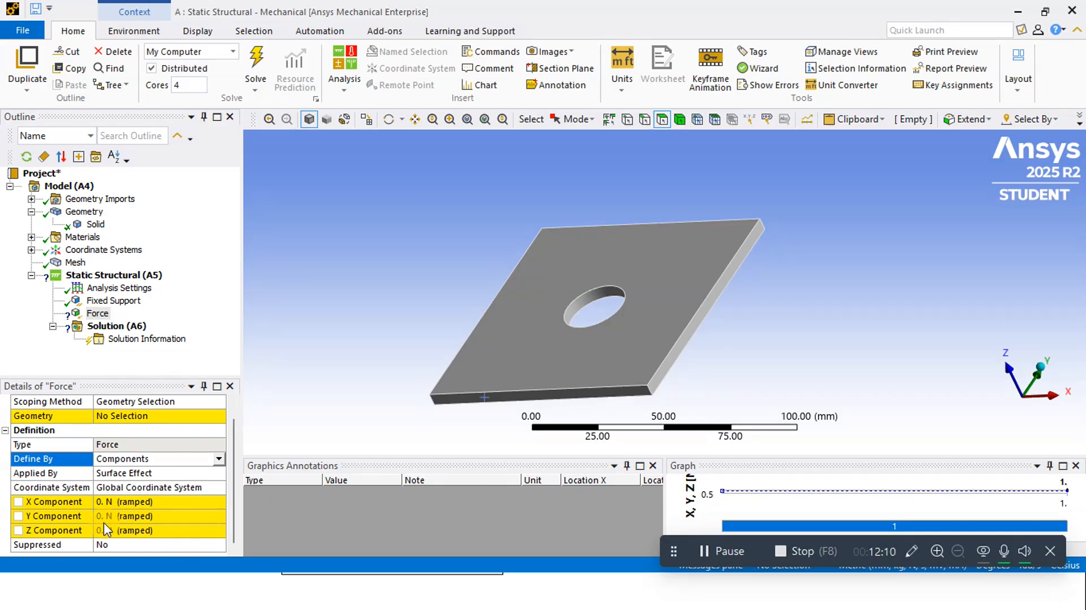
{"action": "left_click", "coordinate": [105, 529]}
{"action": "type", "text": "10000"}
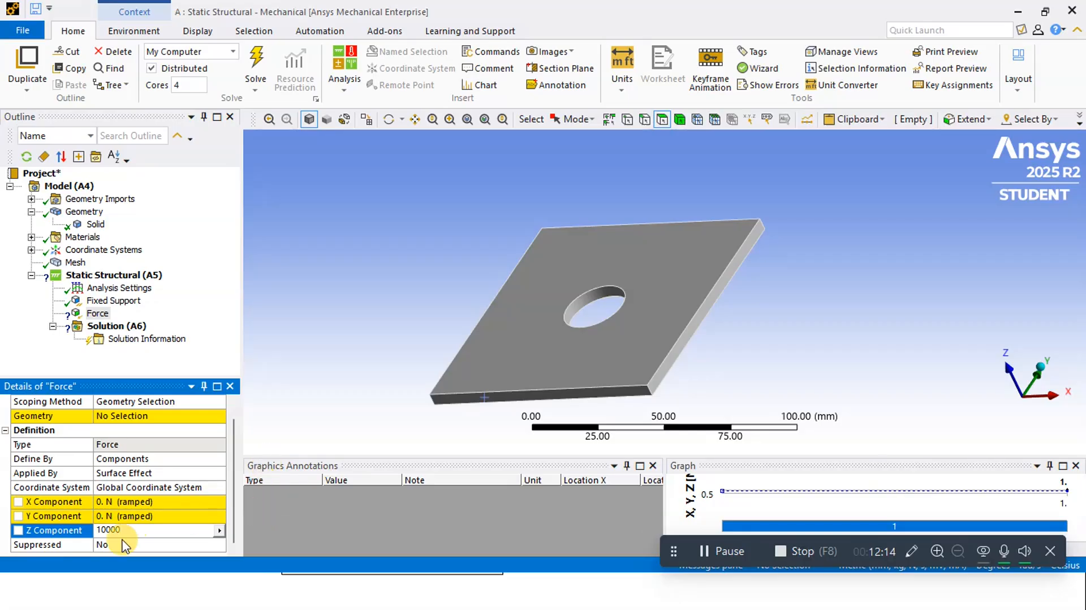
{"action": "left_click", "coordinate": [103, 532]}
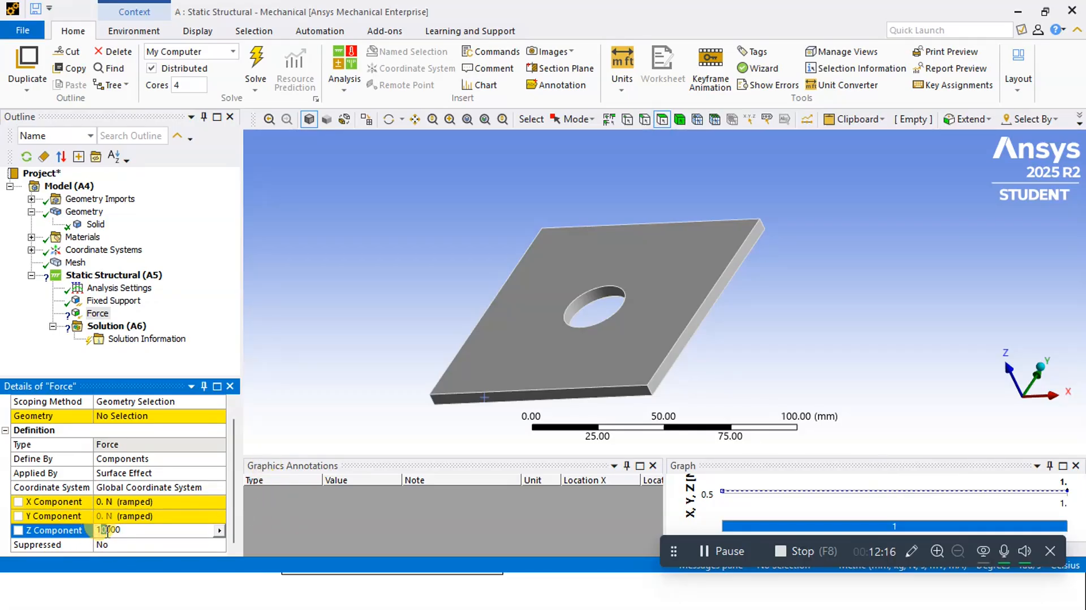
{"action": "type", "text": "-"}
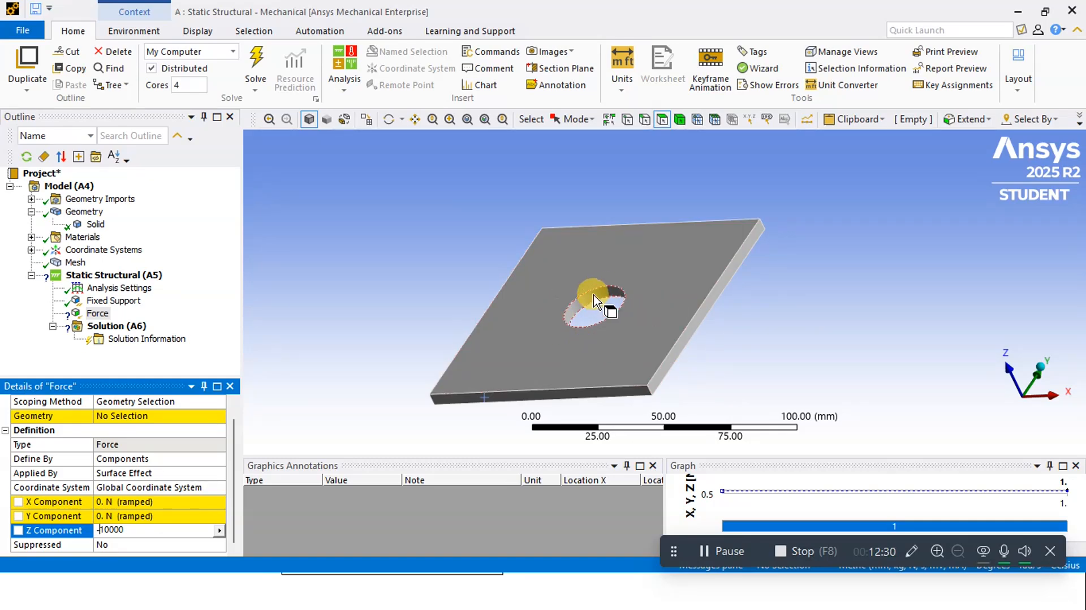
Scope the force to the upper circular edge of the plate's central hole
{"action": "left_click", "coordinate": [119, 403]}
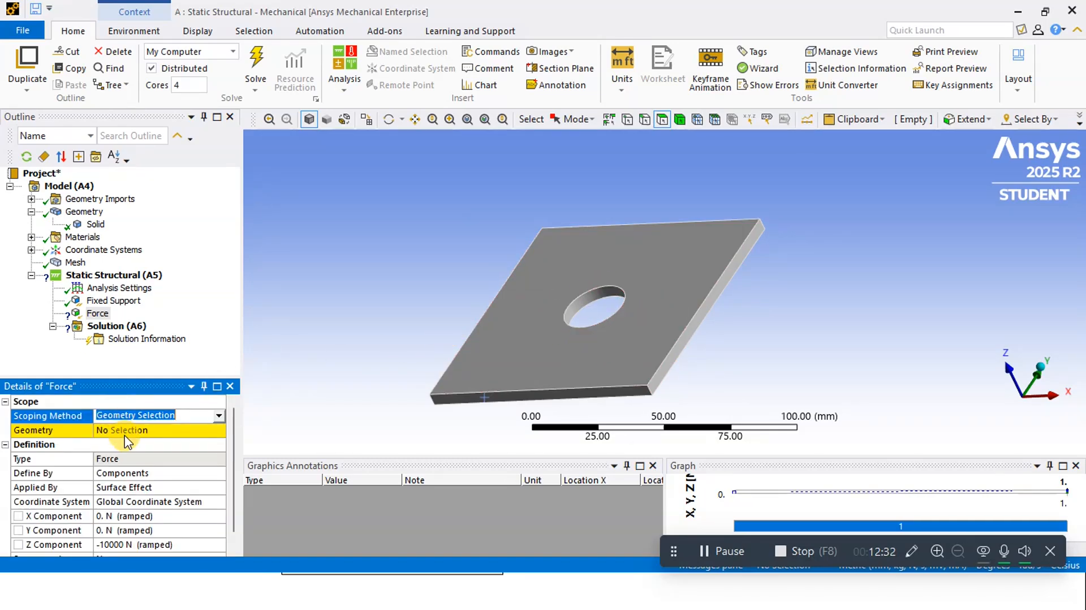
{"action": "left_click", "coordinate": [108, 431]}
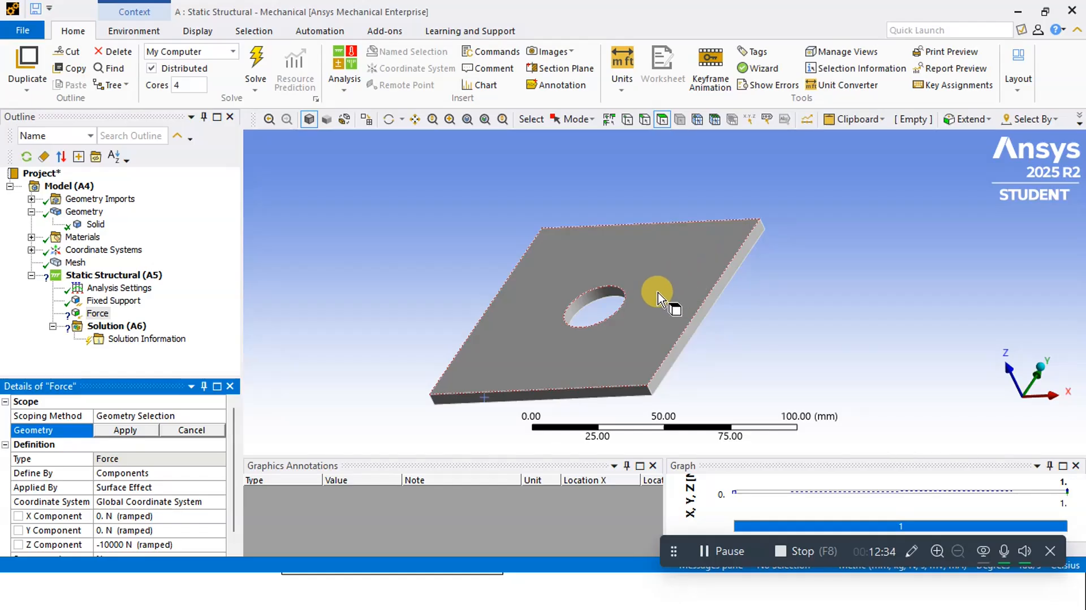
{"action": "left_click", "coordinate": [643, 119]}
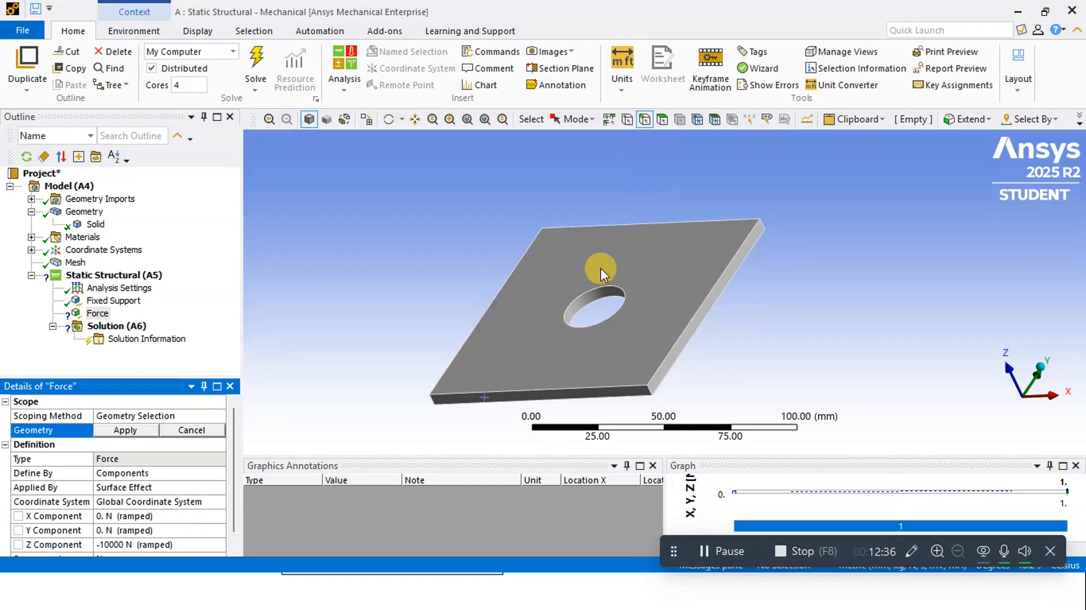
{"action": "scroll", "coordinate": [571, 315], "scroll_direction": "down", "scroll_amount": 2}
{"action": "scroll", "coordinate": [583, 319], "scroll_direction": "up", "scroll_amount": 4}
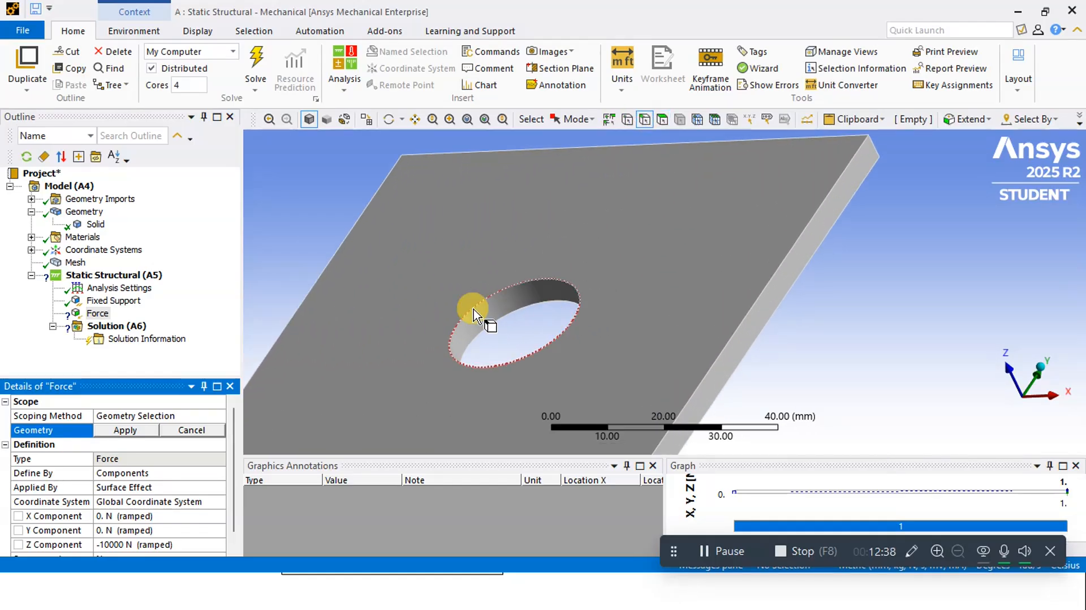
{"action": "left_click", "coordinate": [483, 308]}
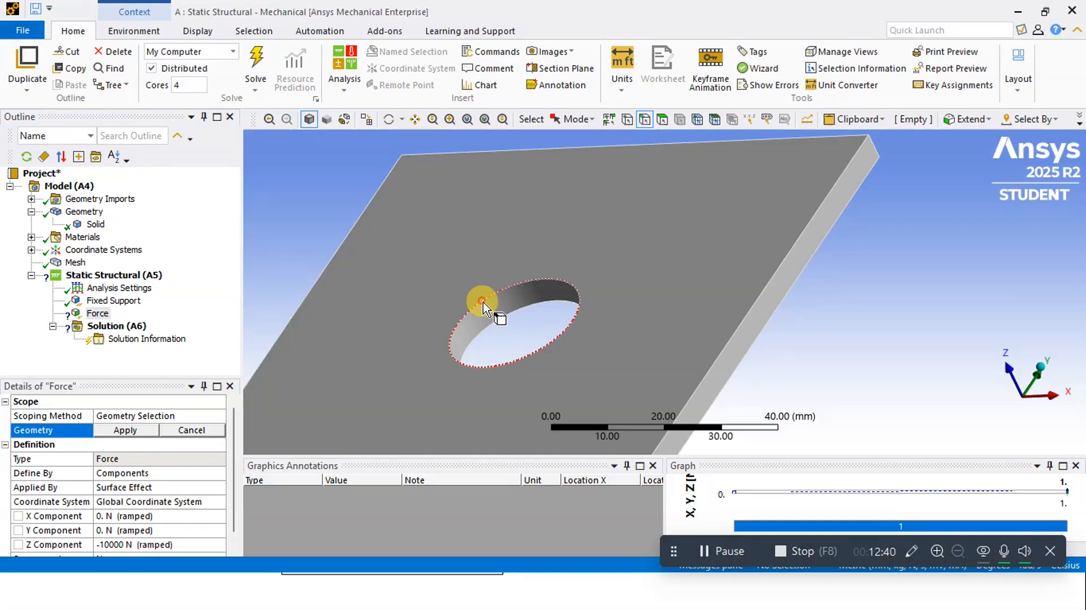
{"action": "left_click", "coordinate": [124, 431]}
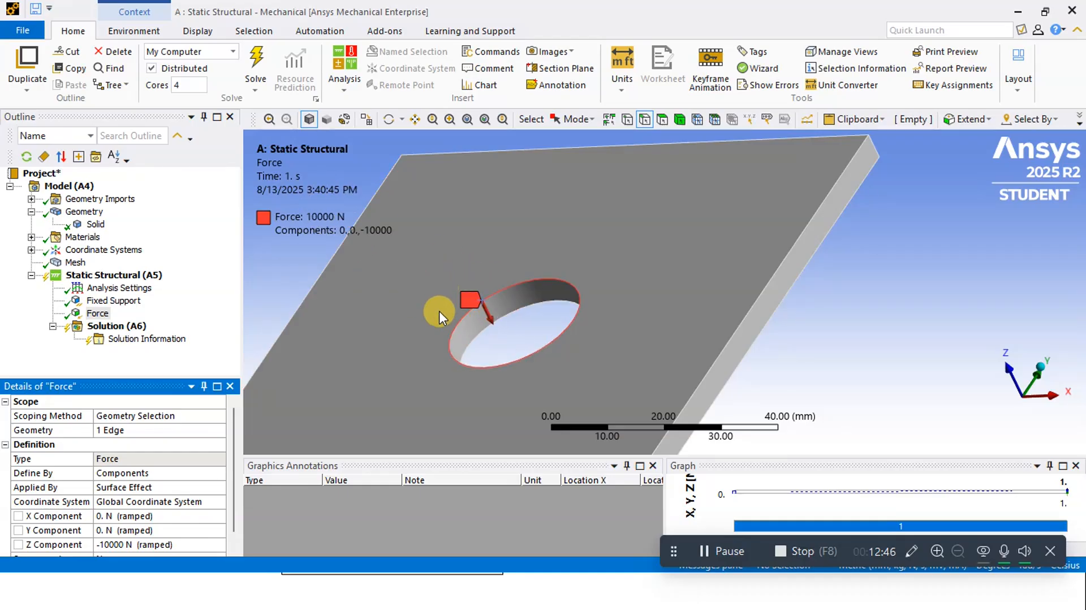
{"action": "scroll", "coordinate": [588, 354], "scroll_direction": "down", "scroll_amount": 4}
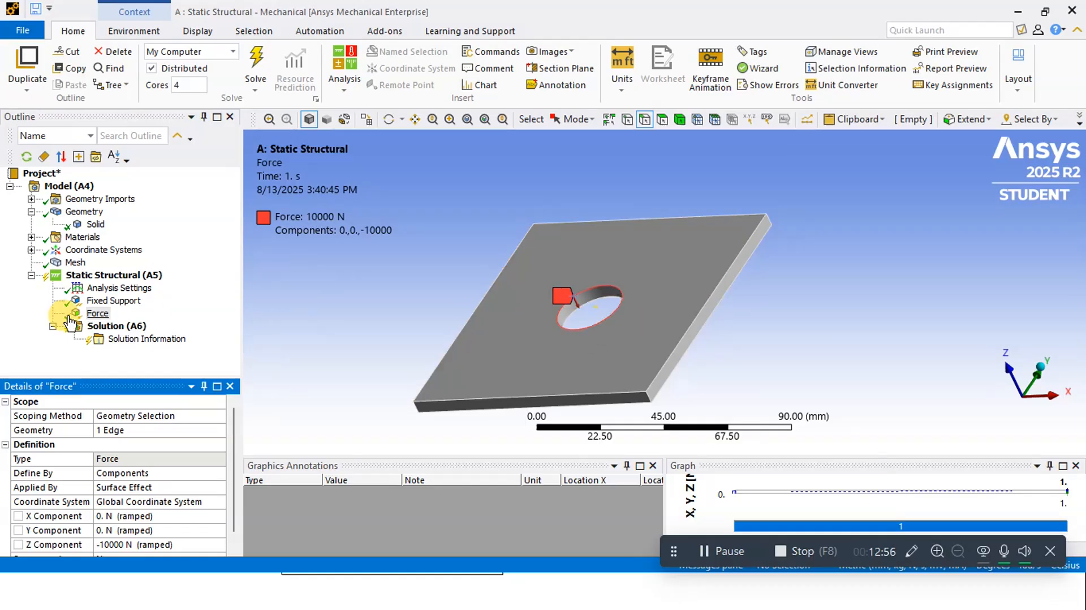
Add a total deformation result to the static structural solution
{"action": "left_click", "coordinate": [116, 326]}
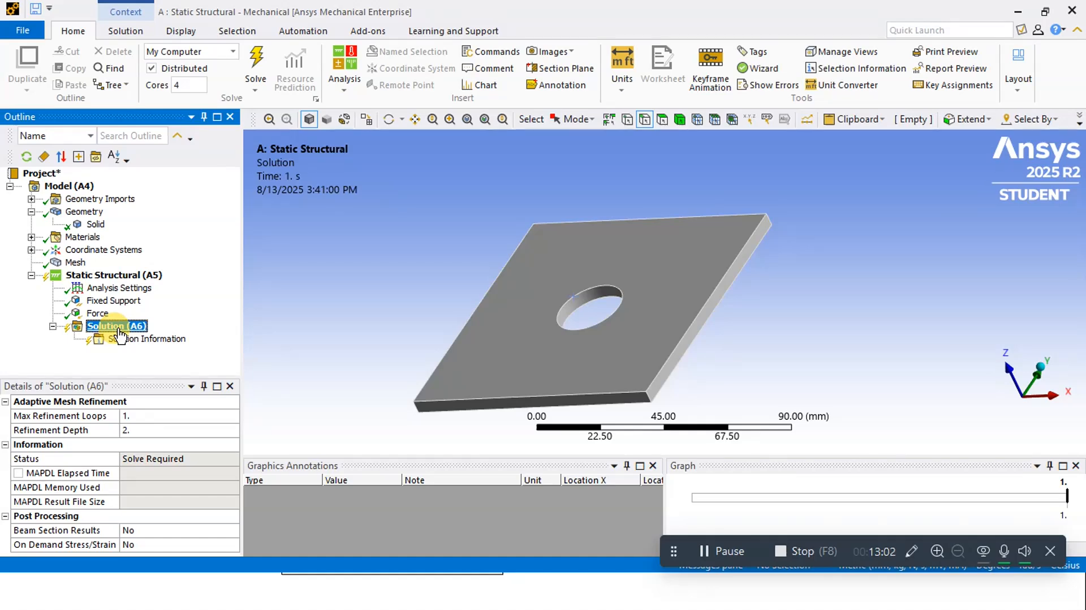
{"action": "right_click", "coordinate": [120, 334]}
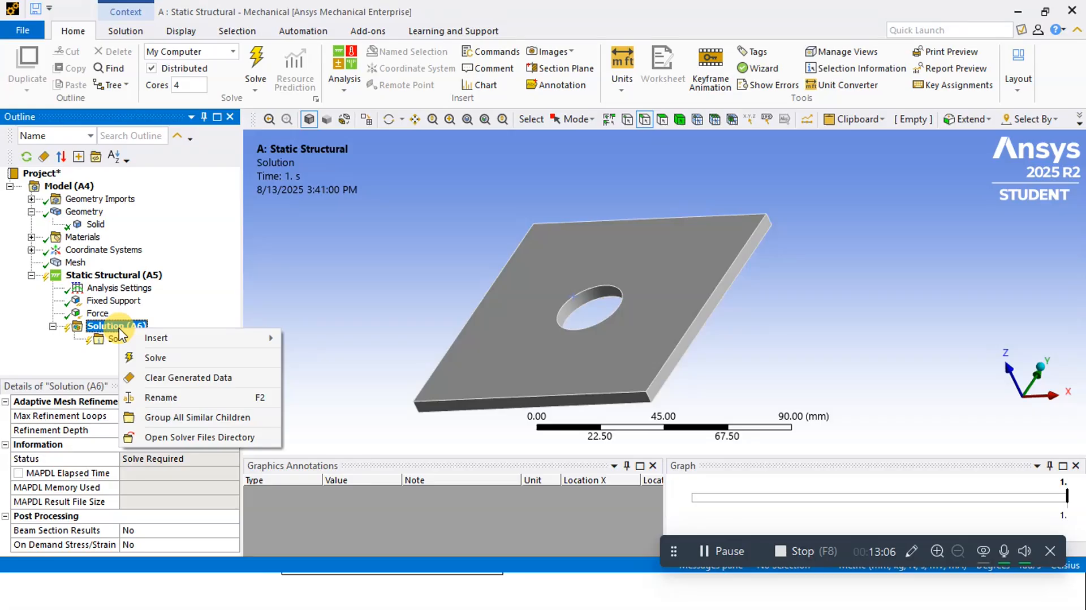
{"action": "mouse_move", "coordinate": [169, 339]}
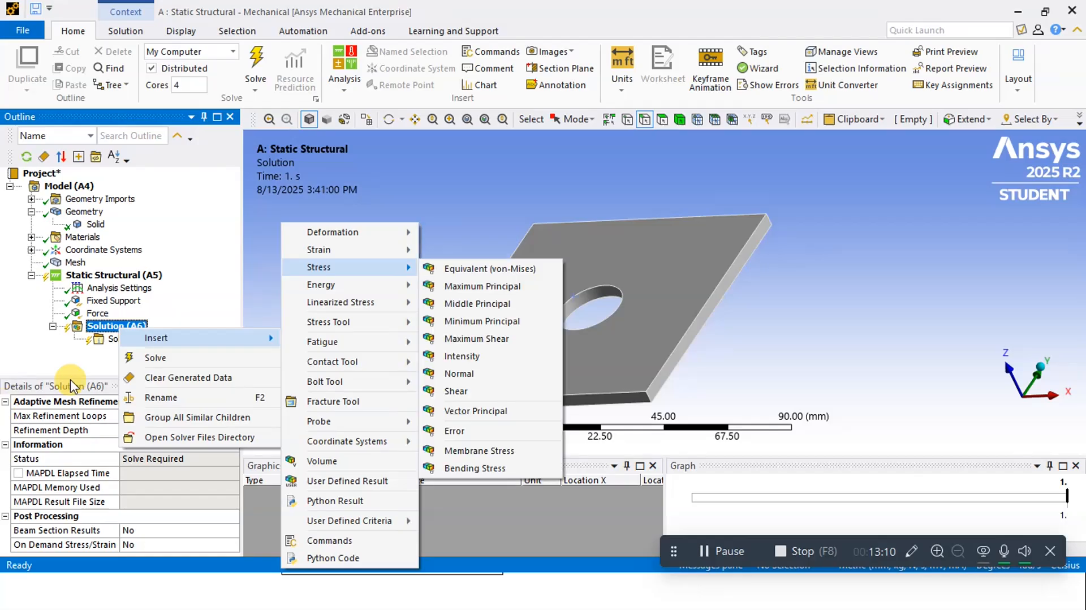
{"action": "left_click", "coordinate": [81, 354]}
{"action": "right_click", "coordinate": [116, 327]}
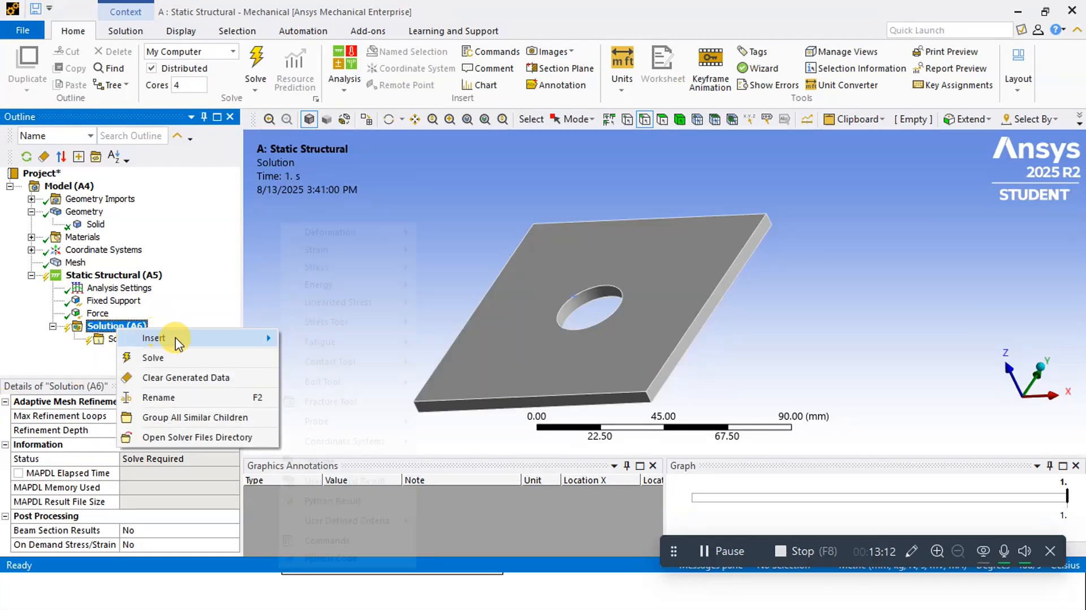
{"action": "mouse_move", "coordinate": [178, 342]}
{"action": "mouse_move", "coordinate": [347, 235]}
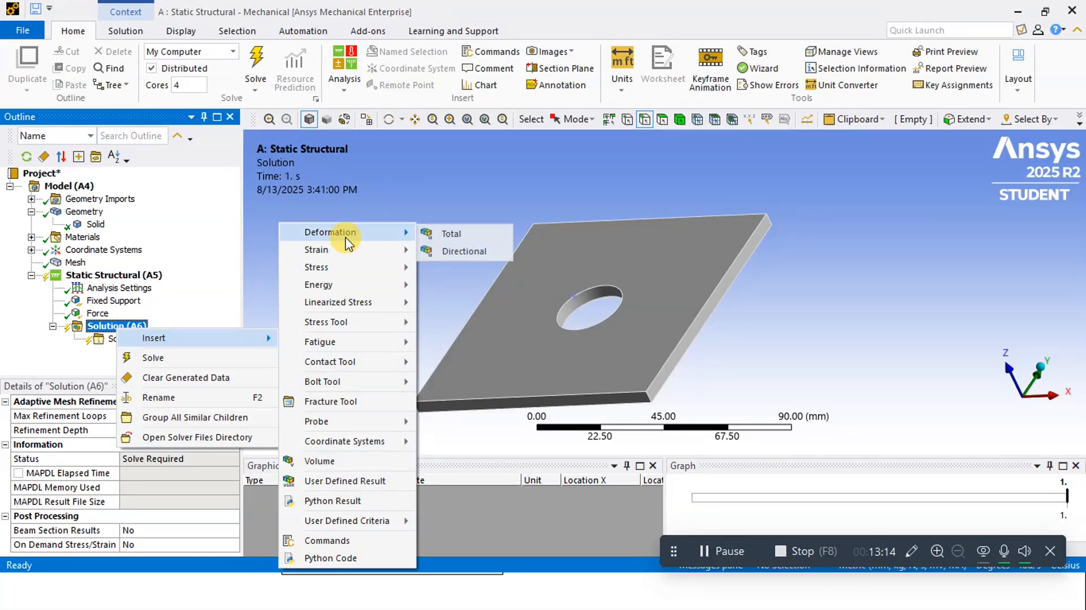
{"action": "left_click", "coordinate": [454, 233]}
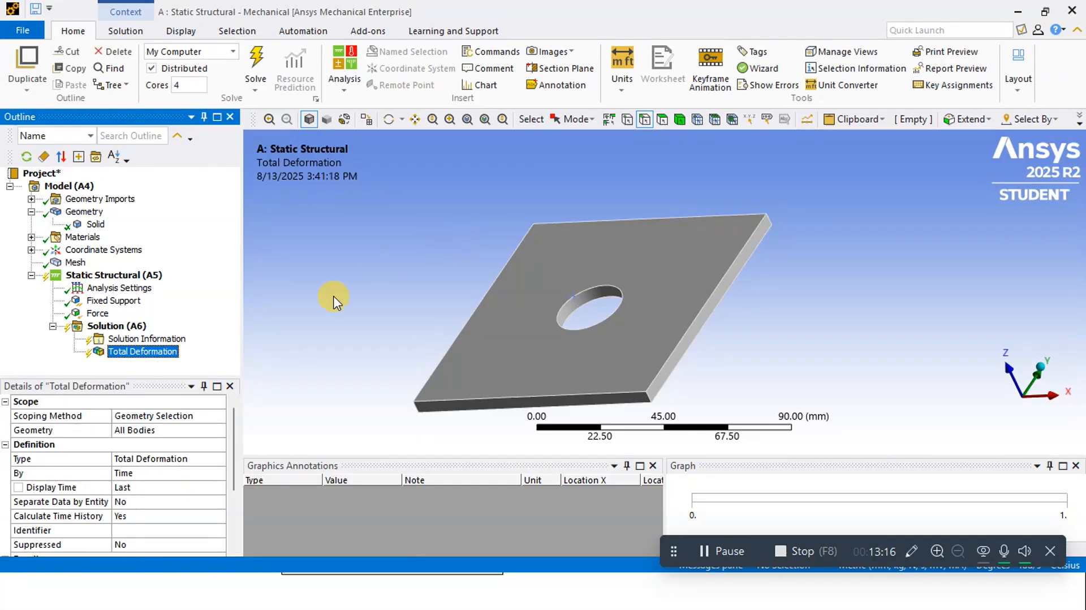
Add an equivalent (von-Mises) stress result to the solution and solve the analysis
{"action": "right_click", "coordinate": [126, 330]}
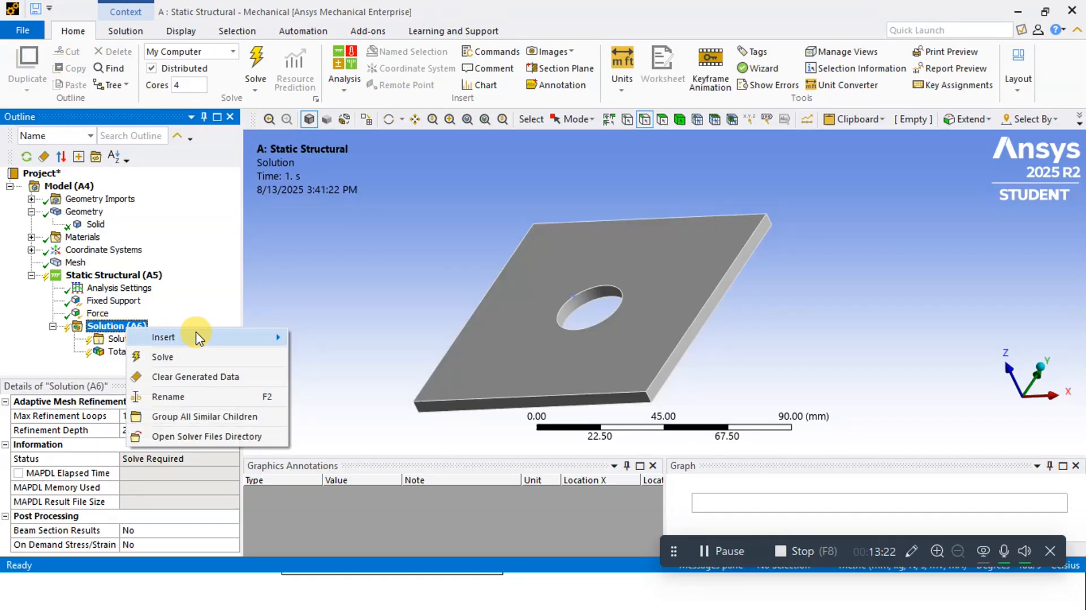
{"action": "mouse_move", "coordinate": [198, 337]}
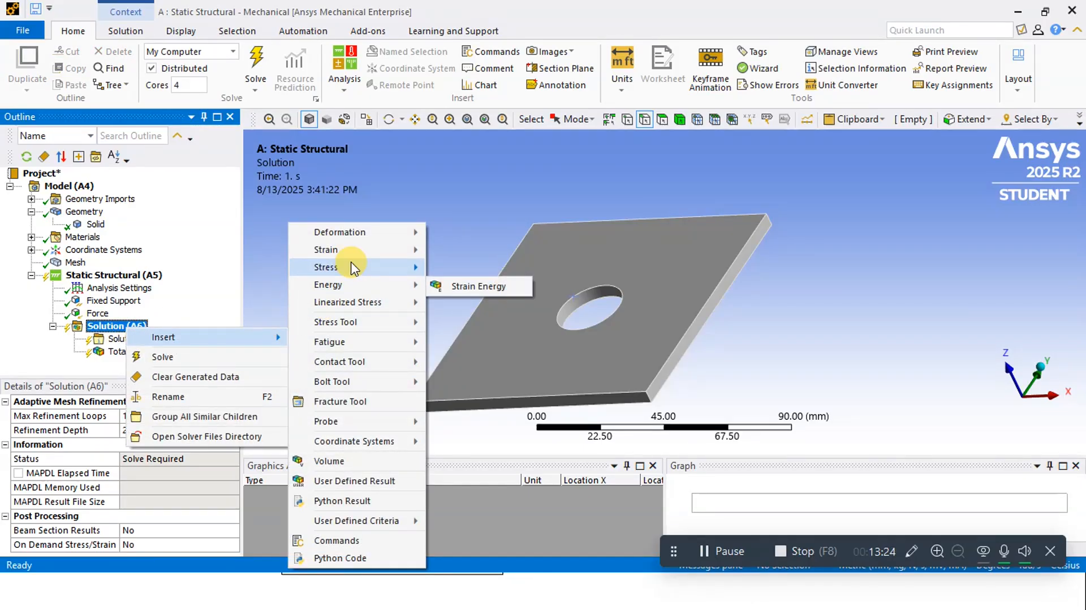
{"action": "mouse_move", "coordinate": [357, 274]}
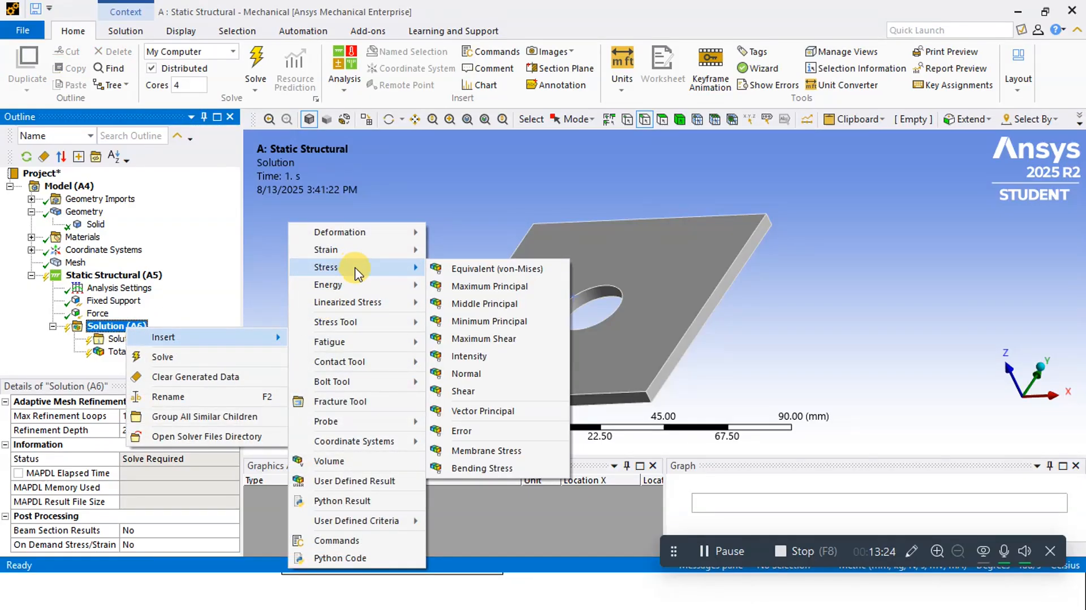
{"action": "left_click", "coordinate": [468, 269]}
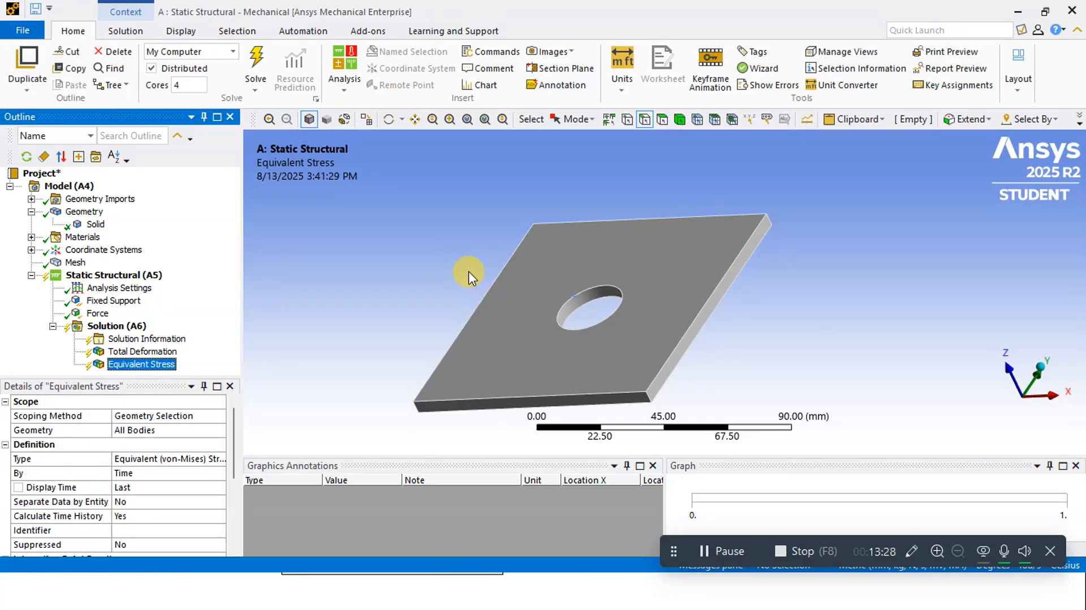
{"action": "left_click", "coordinate": [264, 63]}
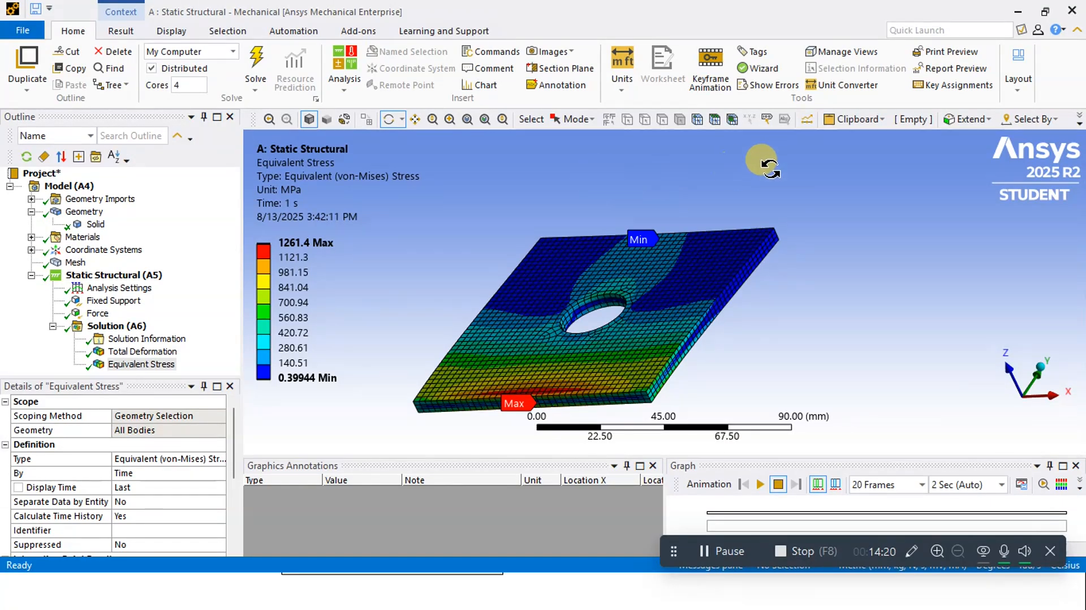
{"action": "left_click_drag", "start_coordinate": [865, 235], "coordinate": [916, 286]}
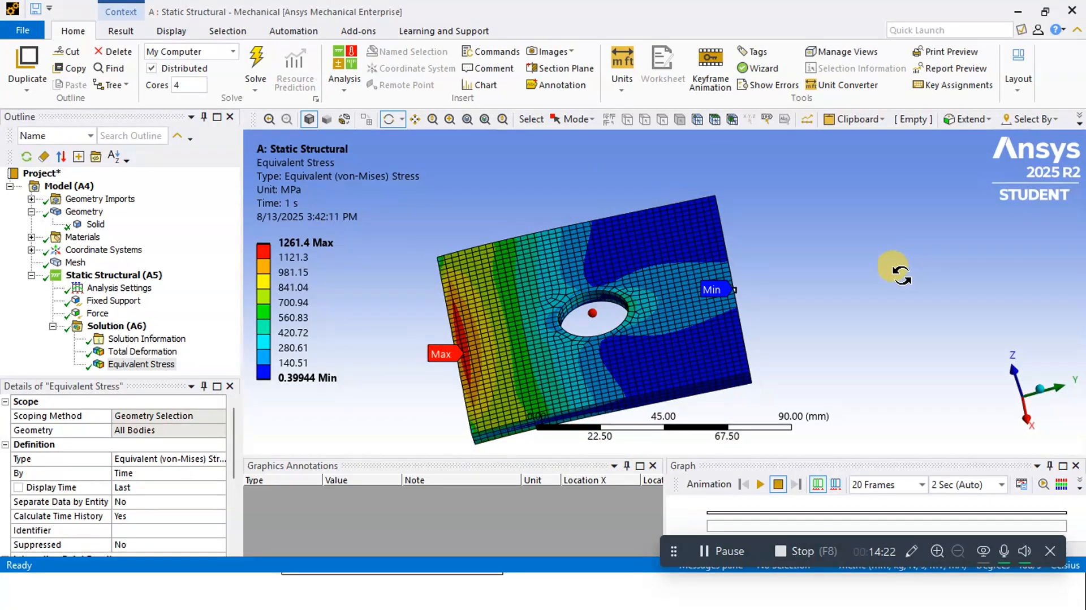
Display the total deformation result and play its animation to examine how the plate bends
{"action": "left_click", "coordinate": [153, 351]}
{"action": "left_click_drag", "start_coordinate": [649, 337], "coordinate": [614, 310]}
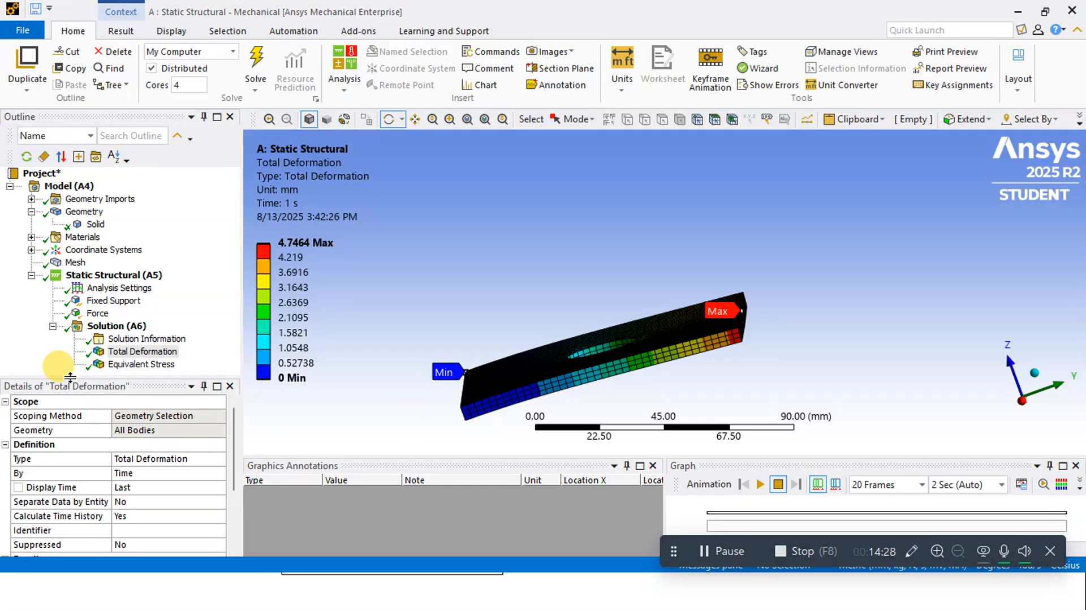
{"action": "left_click", "coordinate": [122, 351]}
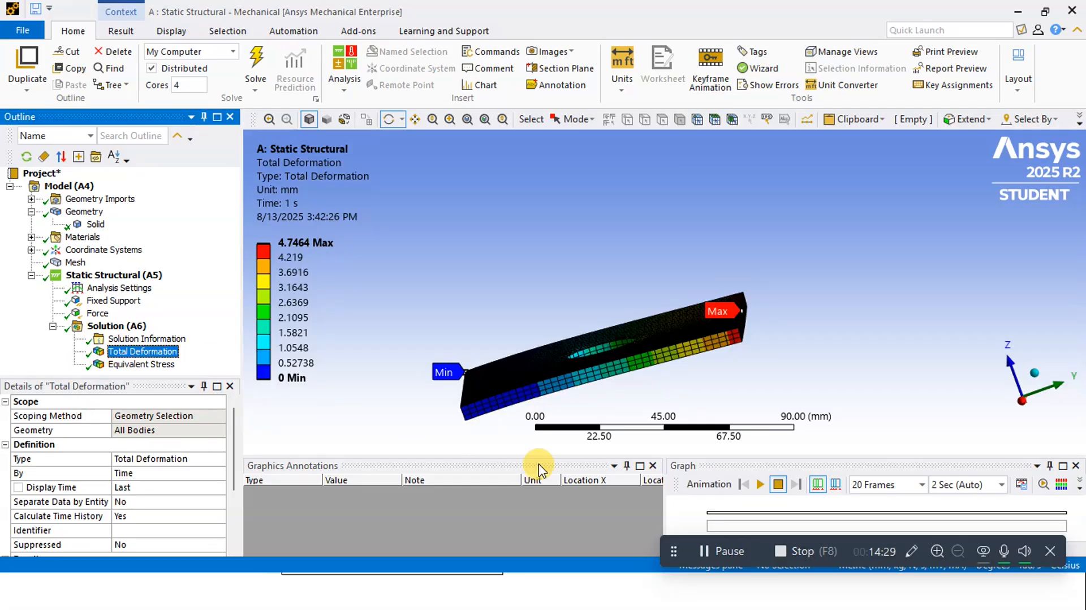
{"action": "left_click", "coordinate": [760, 484]}
{"action": "left_click_drag", "start_coordinate": [714, 270], "coordinate": [724, 310]}
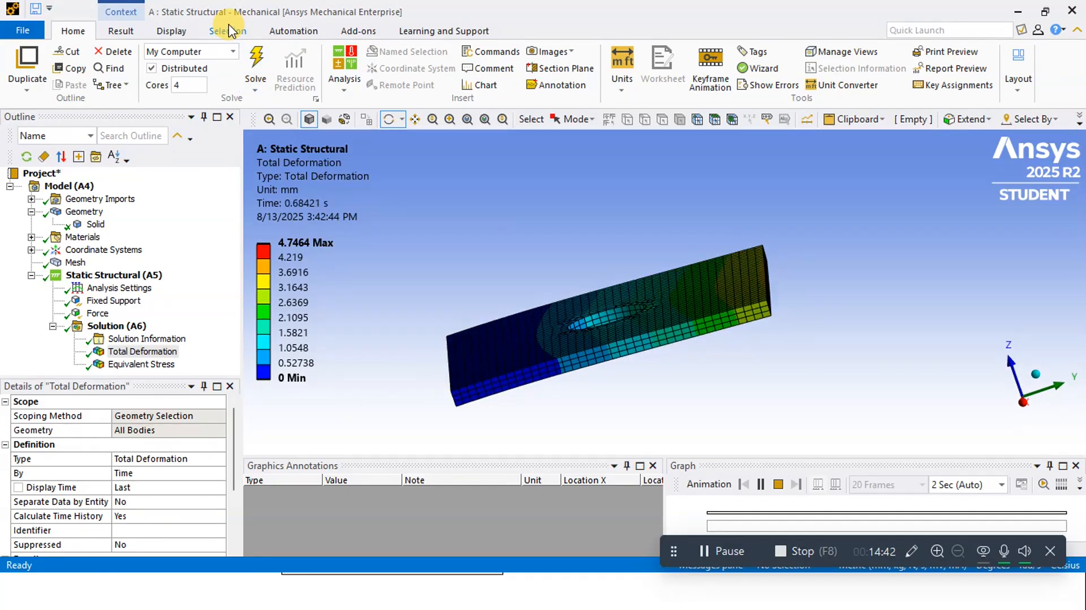
Set the deformation display scale to 7.5 (5x Auto) and replay the total deformation animation
{"action": "left_click", "coordinate": [110, 32]}
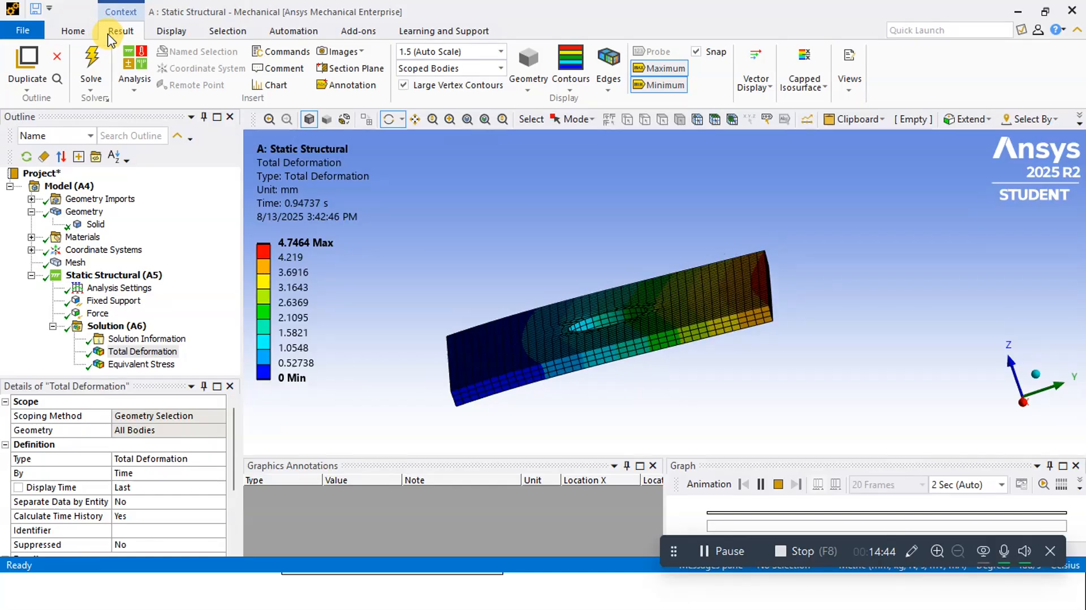
{"action": "left_click", "coordinate": [446, 52]}
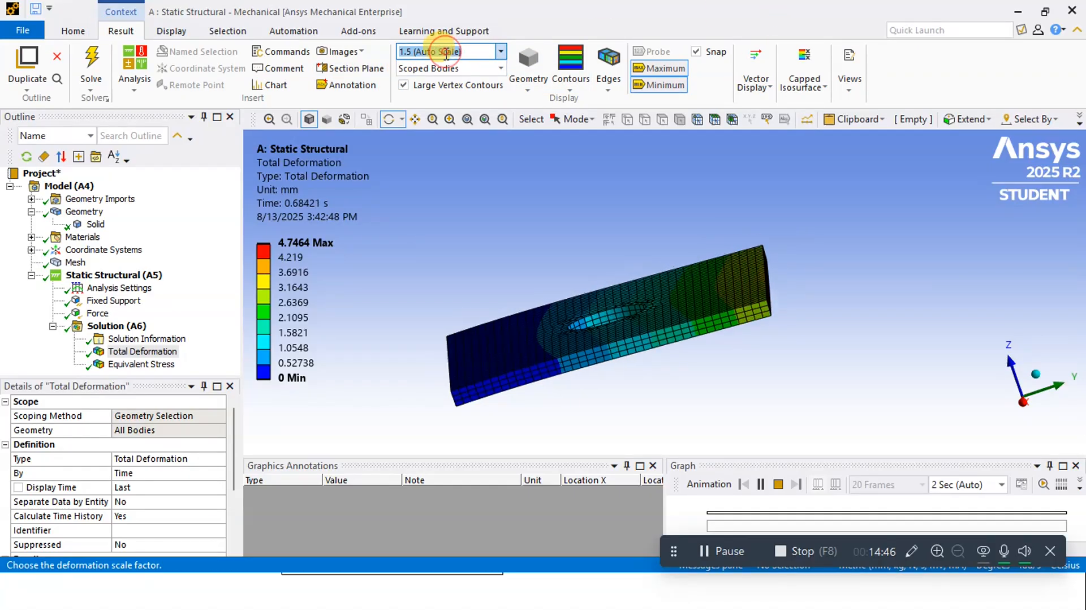
{"action": "left_click", "coordinate": [500, 52]}
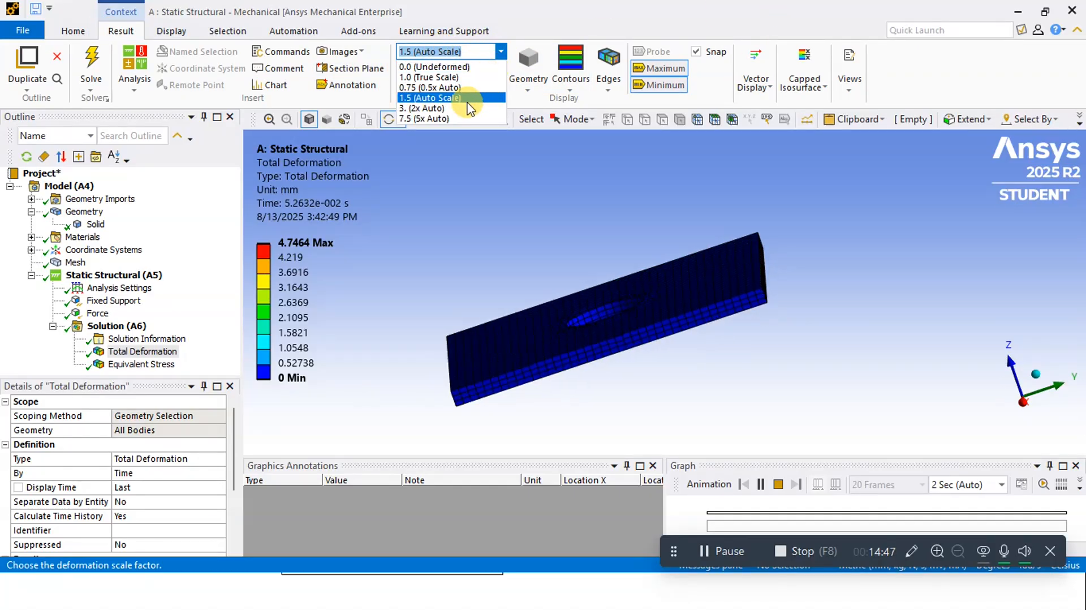
{"action": "left_click", "coordinate": [442, 119]}
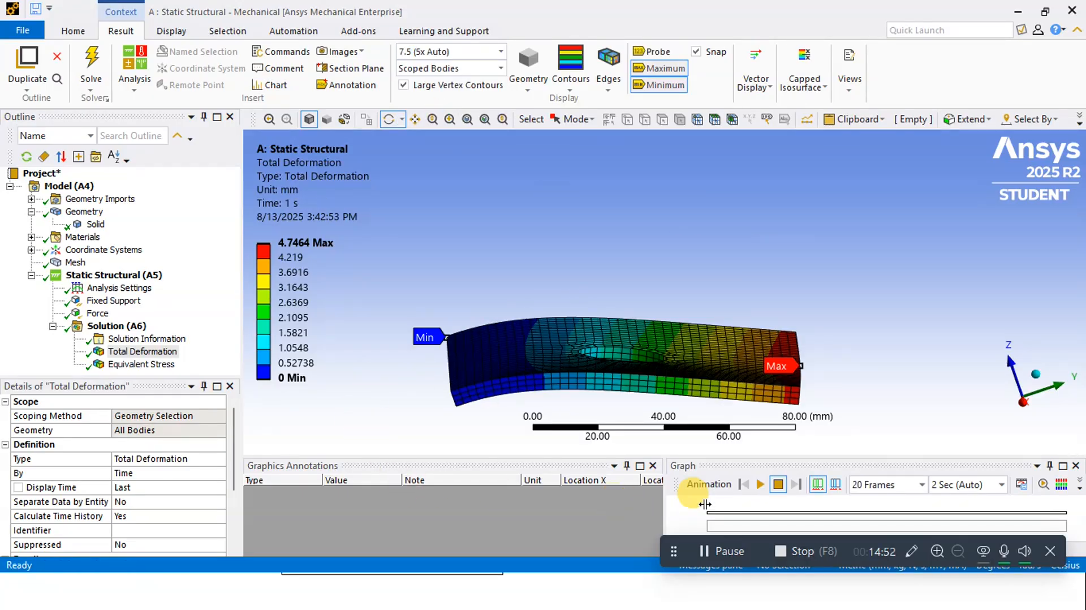
{"action": "left_click", "coordinate": [760, 485]}
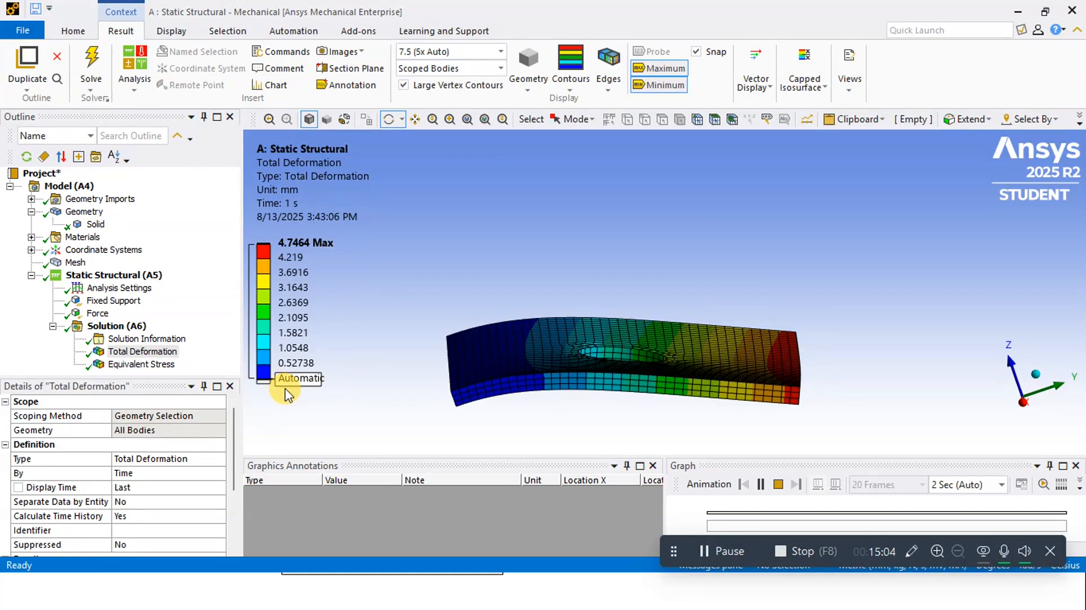
Display the equivalent stress result and examine the stress distribution across the plate's upper face
{"action": "left_click", "coordinate": [141, 365]}
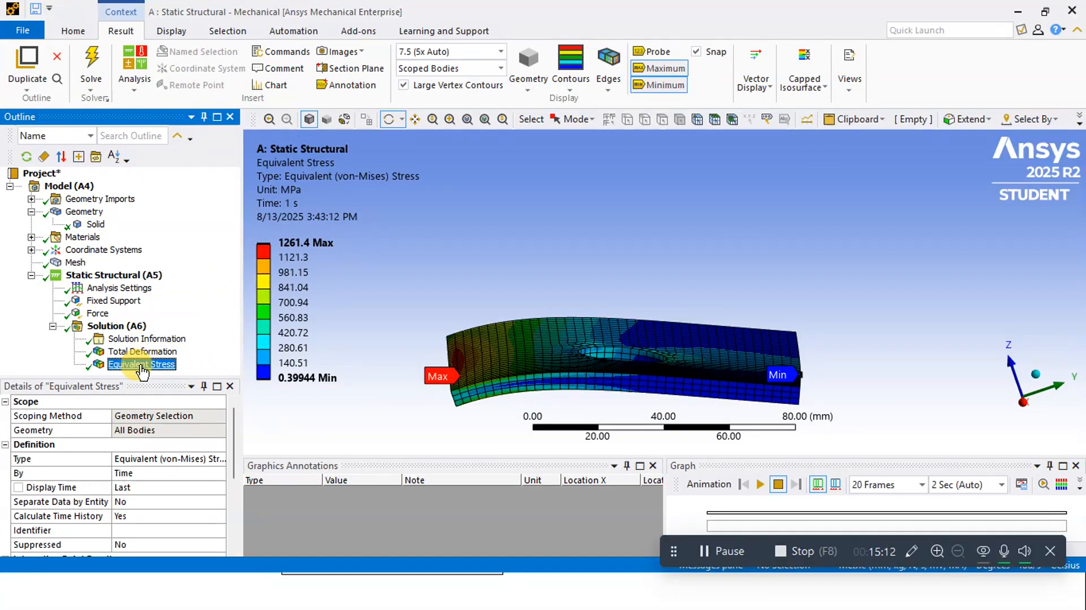
{"action": "left_click_drag", "start_coordinate": [654, 274], "coordinate": [735, 296]}
{"action": "left_click", "coordinate": [302, 245]}
{"action": "left_click_drag", "start_coordinate": [406, 237], "coordinate": [424, 258]}
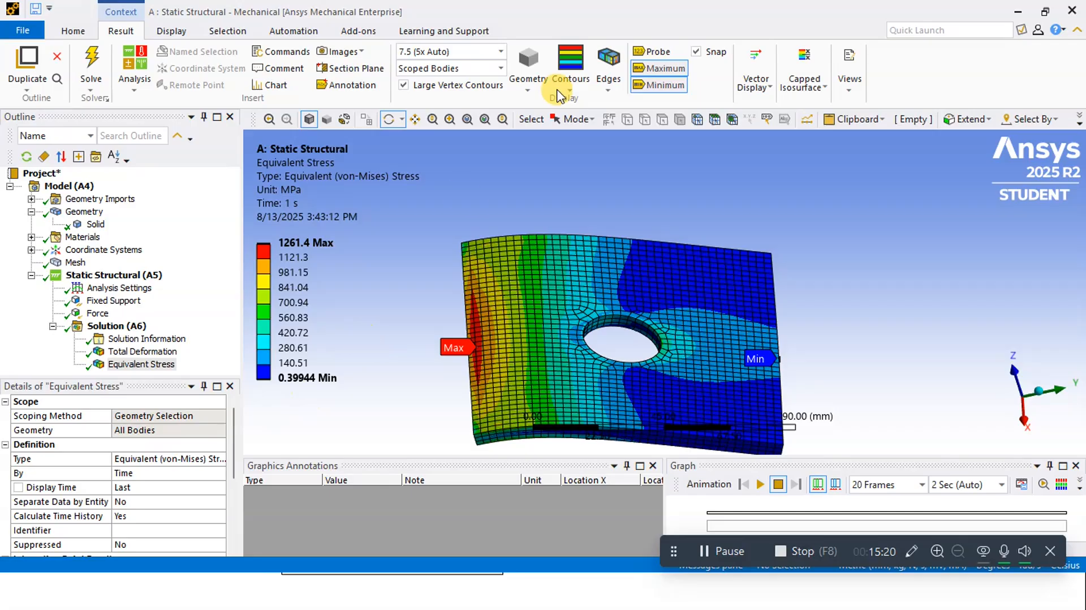
Hide the maximum and minimum labels on the equivalent stress plot
{"action": "left_click", "coordinate": [662, 68]}
{"action": "left_click", "coordinate": [661, 85]}
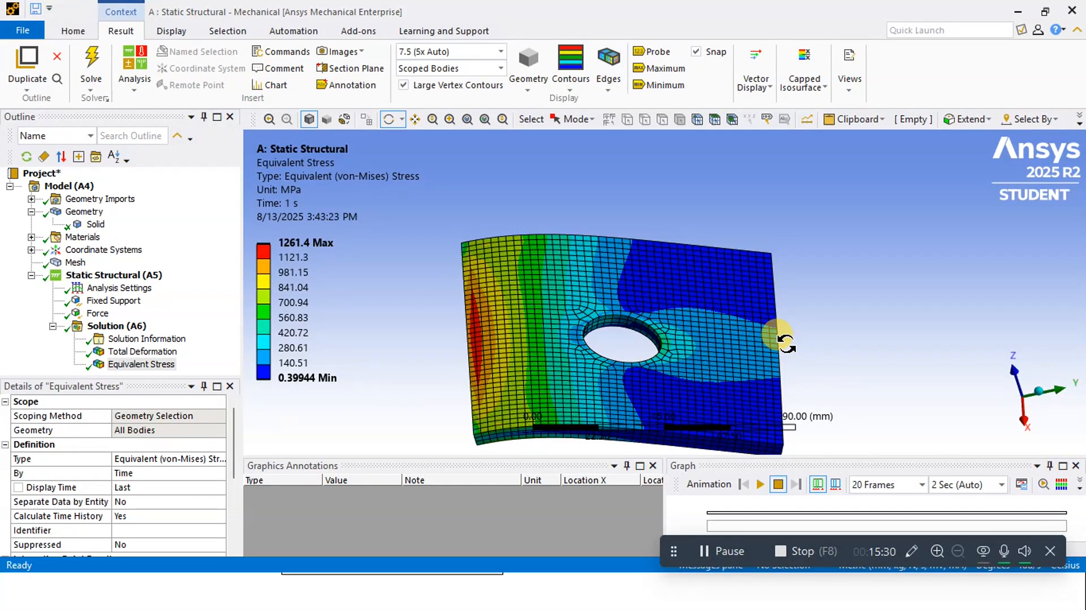
Show the maximum and minimum labels on the stress plot again and examine where they sit on the plate
{"action": "left_click", "coordinate": [667, 71]}
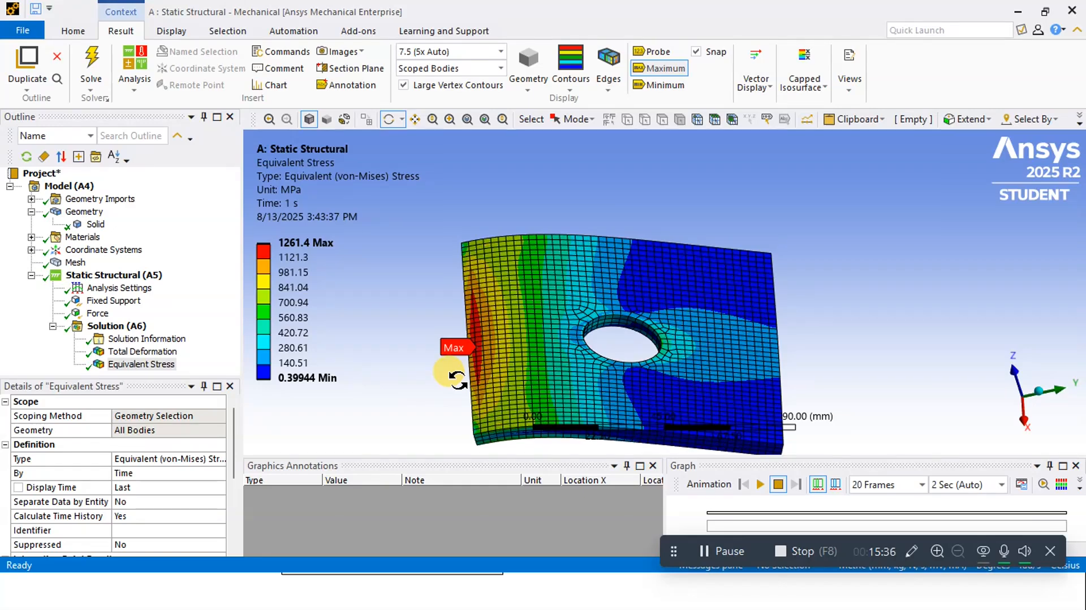
{"action": "scroll", "coordinate": [450, 376], "scroll_direction": "up", "scroll_amount": 3}
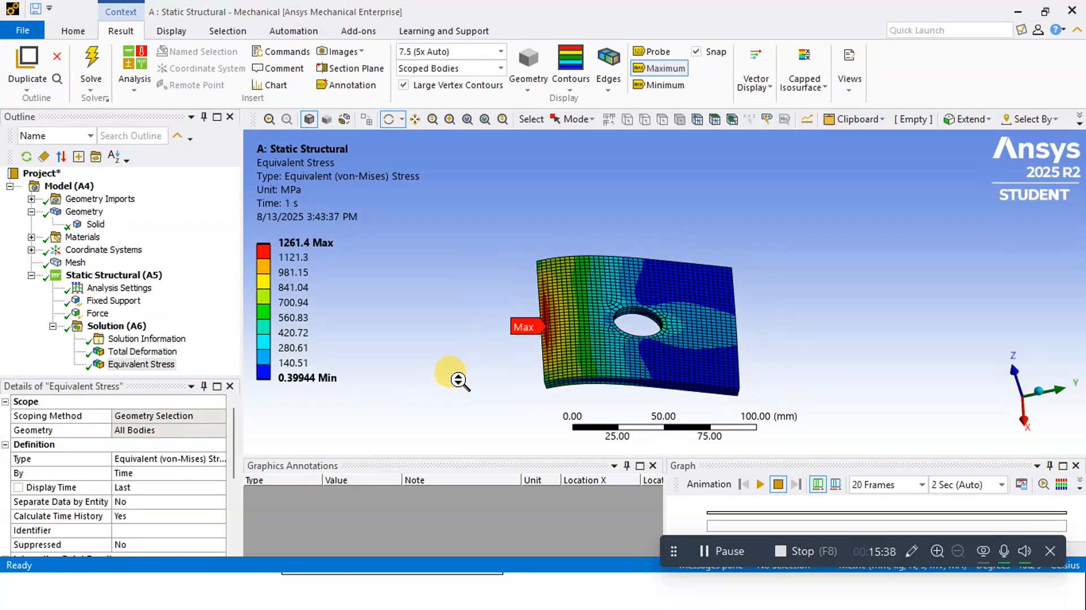
{"action": "scroll", "coordinate": [373, 401], "scroll_direction": "up", "scroll_amount": 3}
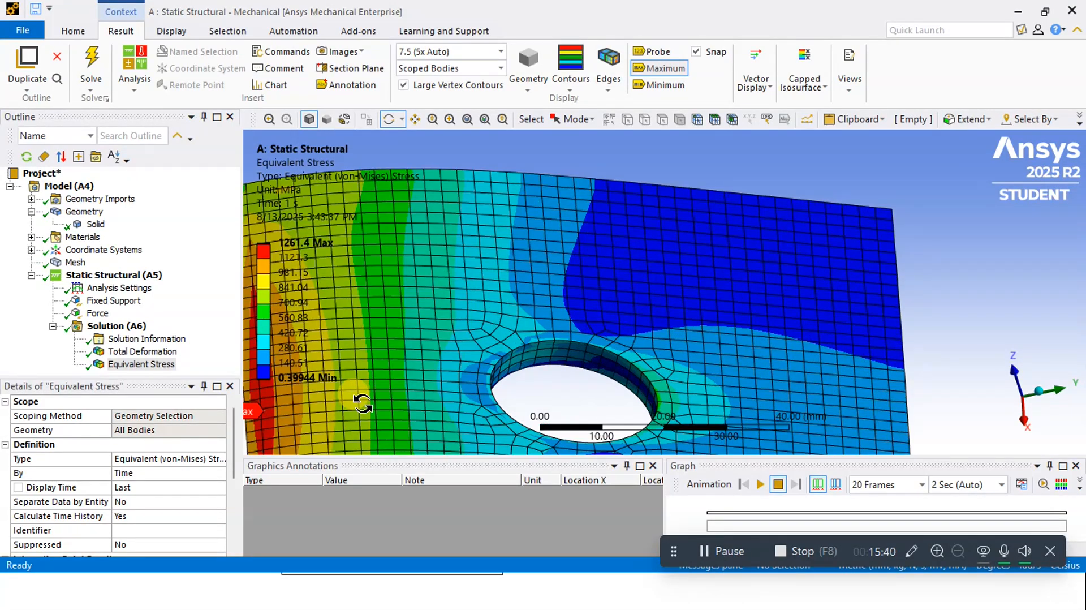
{"action": "scroll", "coordinate": [384, 384], "scroll_direction": "down", "scroll_amount": 2}
{"action": "middle_click_drag", "start_coordinate": [419, 393], "coordinate": [610, 334], "text": "ctrl"}
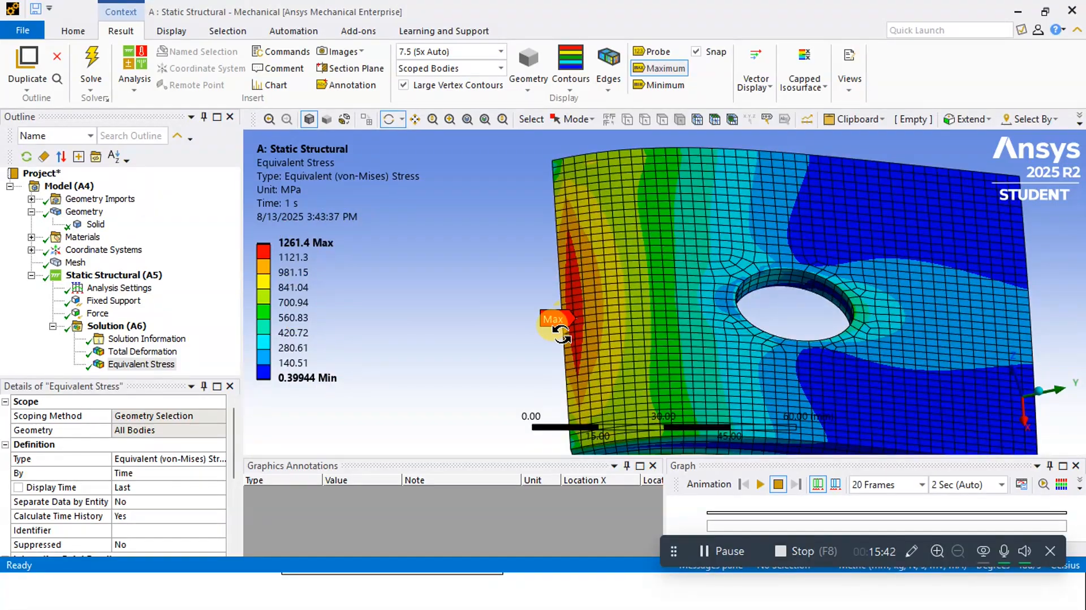
{"action": "scroll", "coordinate": [557, 320], "scroll_direction": "up", "scroll_amount": 1}
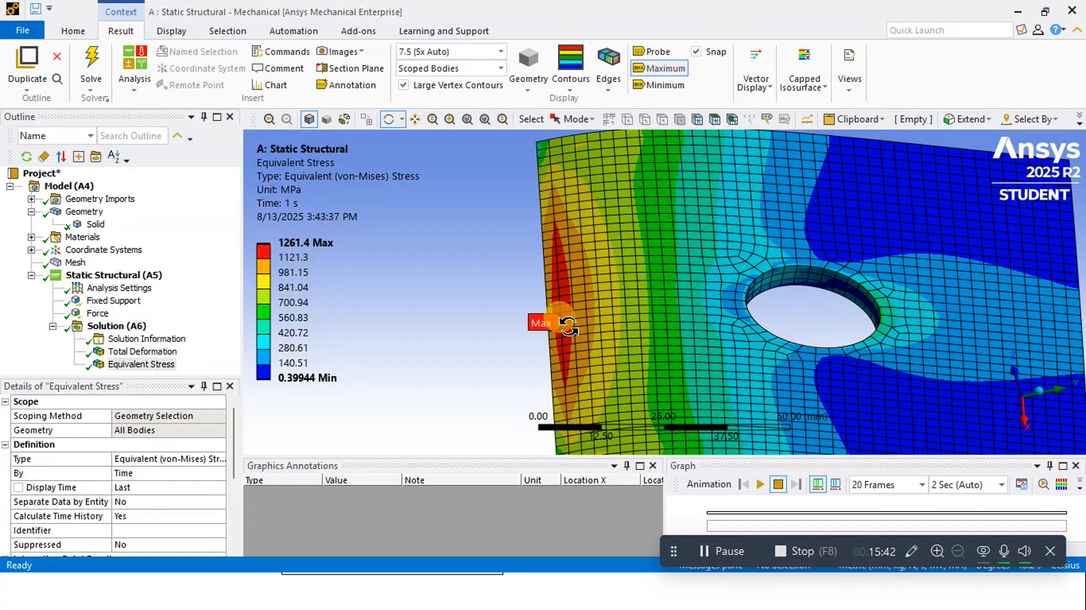
{"action": "left_click", "coordinate": [664, 86]}
{"action": "scroll", "coordinate": [1064, 349], "scroll_direction": "down", "scroll_amount": 1}
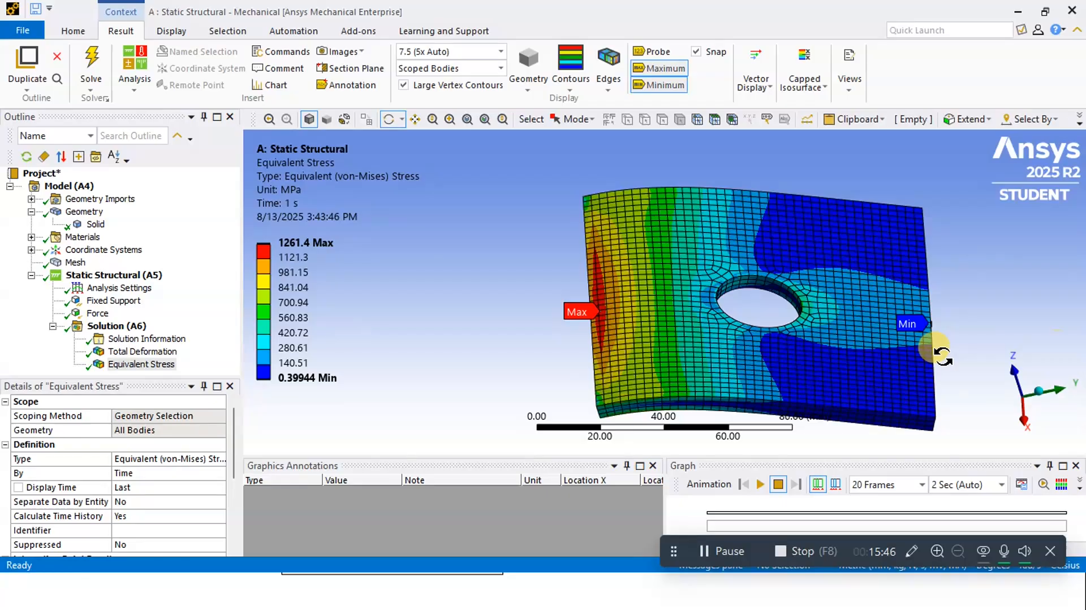
Place three stress probes on the plate: near the fixed side's corner, in the low-stress area beyond the hole, and beside the maximum label
{"action": "scroll", "coordinate": [909, 315], "scroll_direction": "up", "scroll_amount": 1}
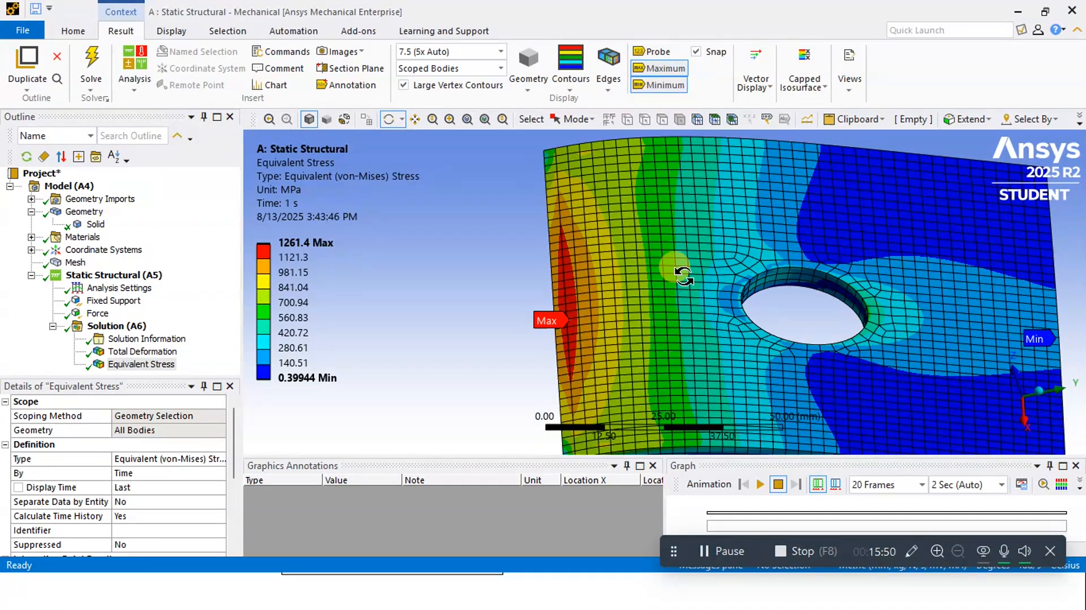
{"action": "left_click", "coordinate": [658, 50]}
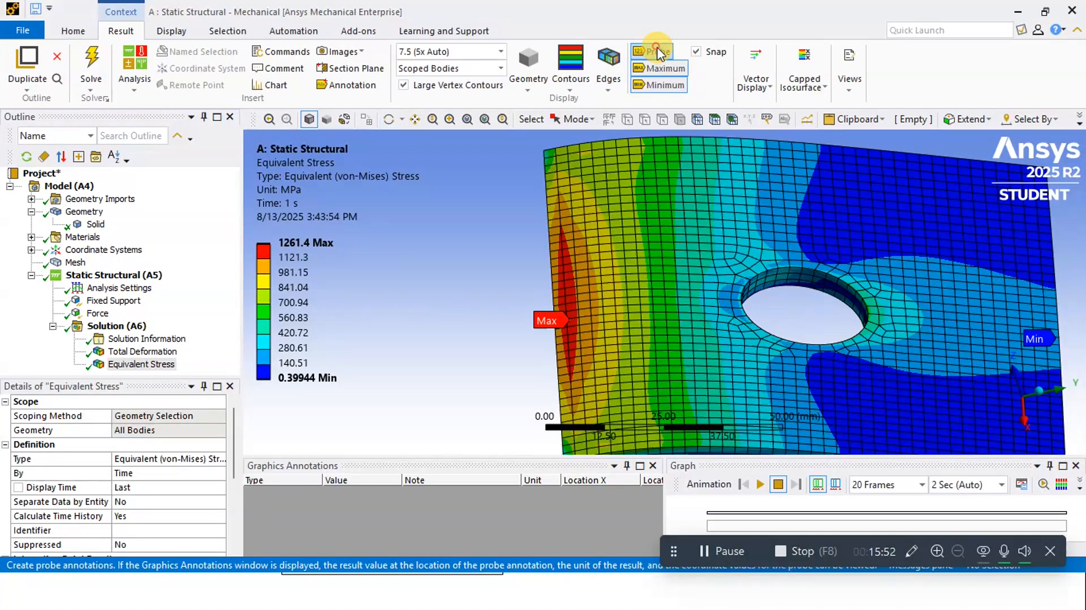
{"action": "left_click", "coordinate": [629, 188]}
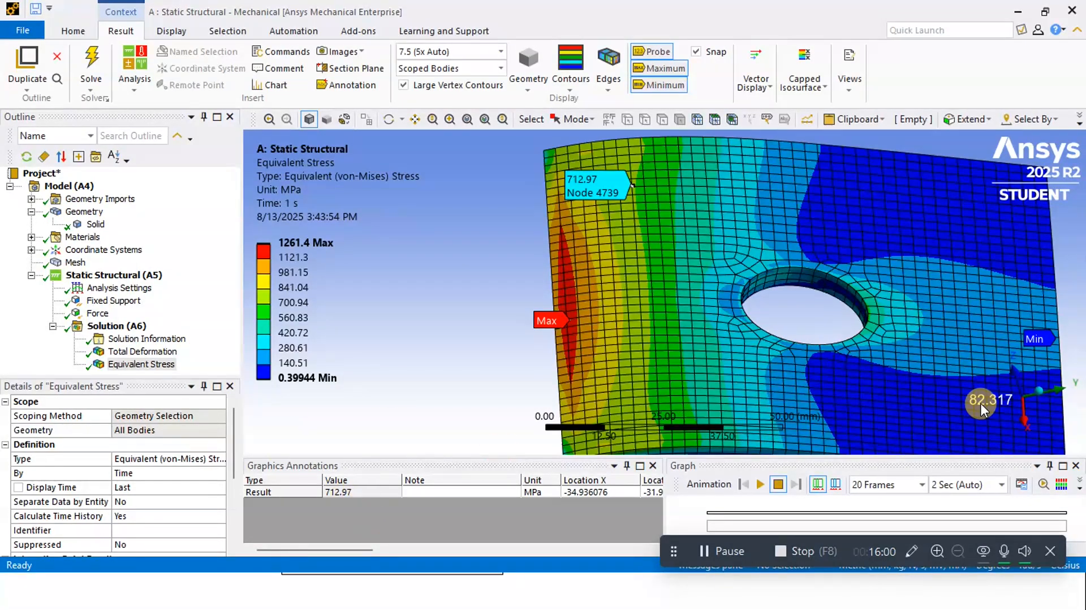
{"action": "left_click", "coordinate": [950, 219]}
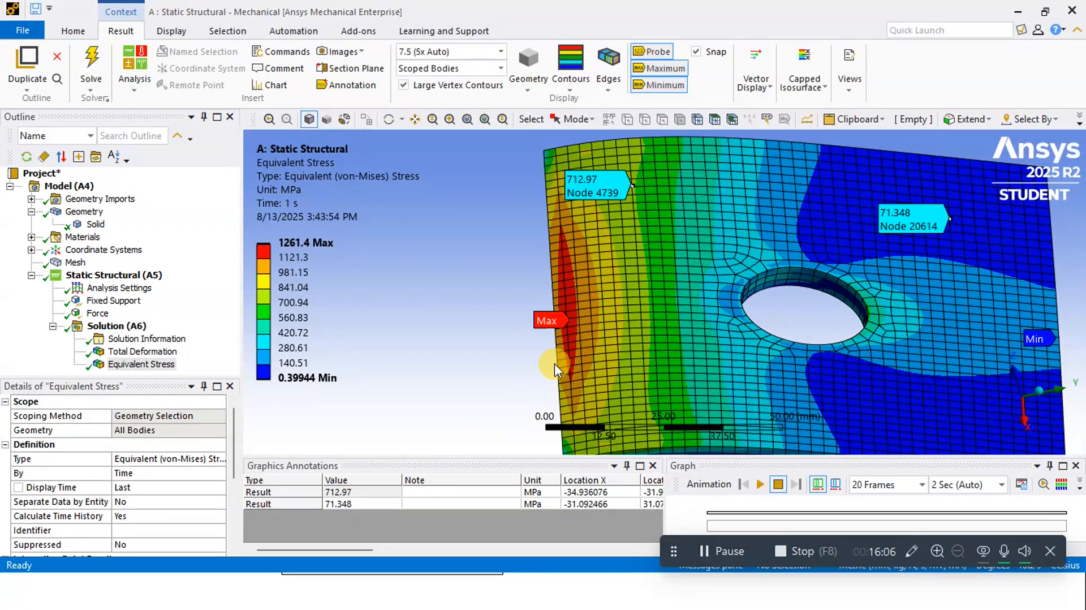
{"action": "left_click", "coordinate": [570, 322]}
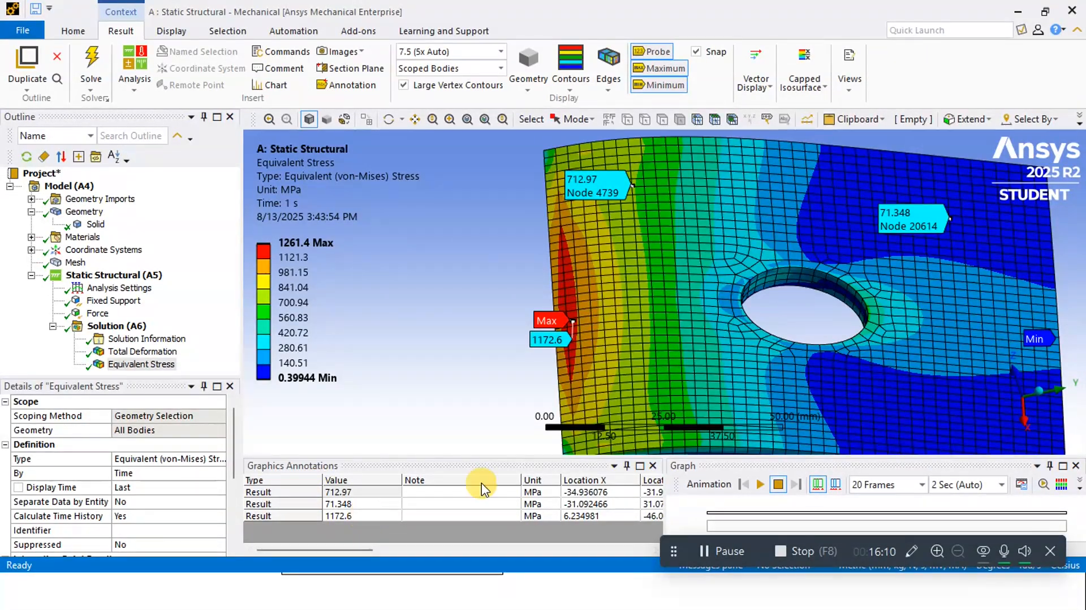
Play the equivalent stress animation and examine the bending plate from the side
{"action": "middle_click_drag", "start_coordinate": [658, 359], "coordinate": [644, 305]}
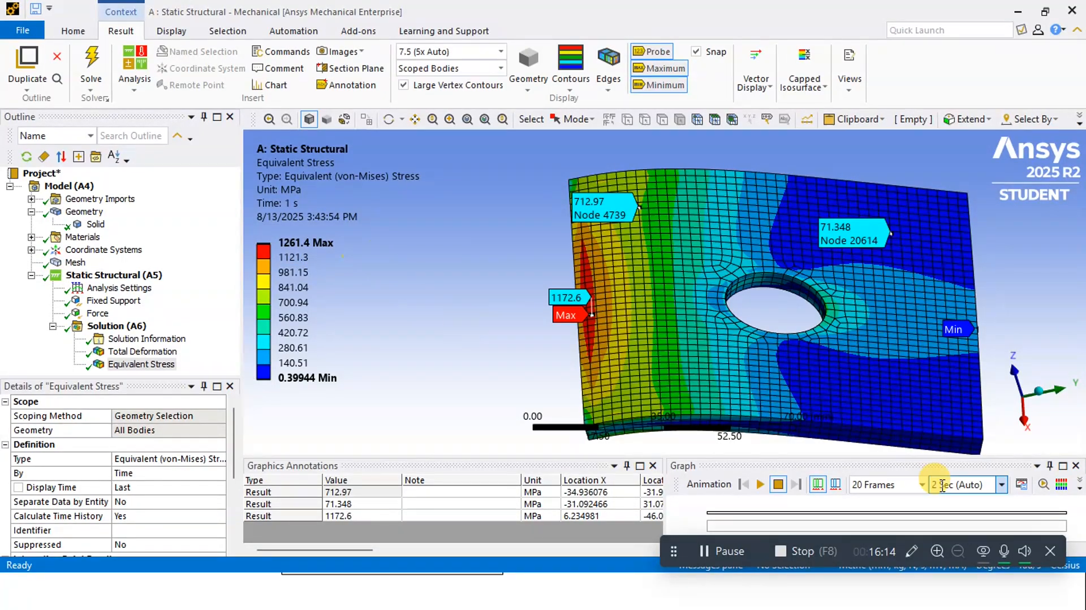
{"action": "left_click", "coordinate": [760, 484]}
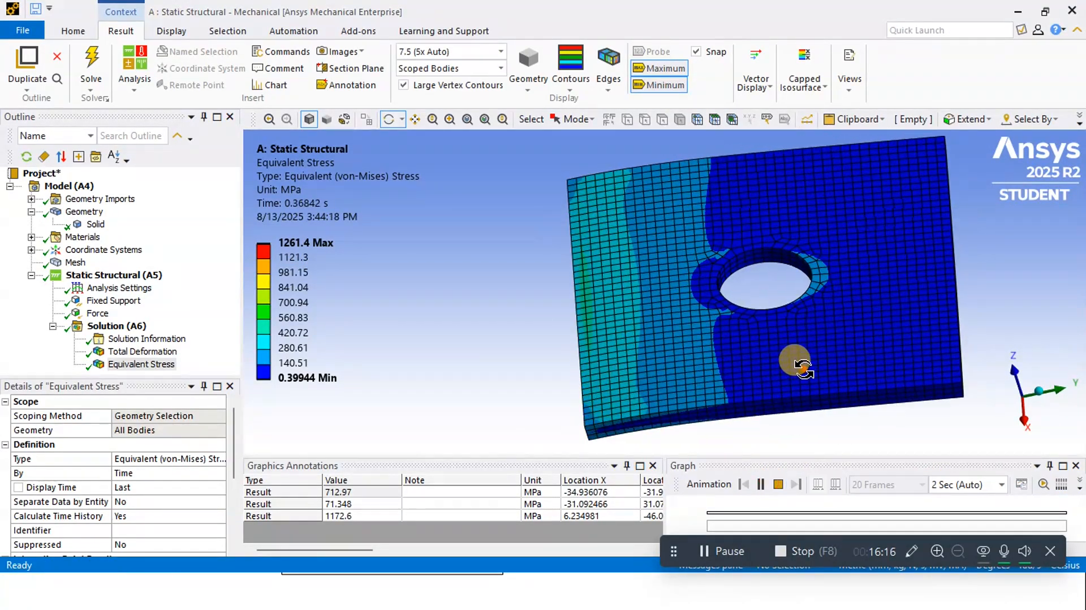
{"action": "middle_click_drag", "start_coordinate": [787, 359], "coordinate": [638, 375]}
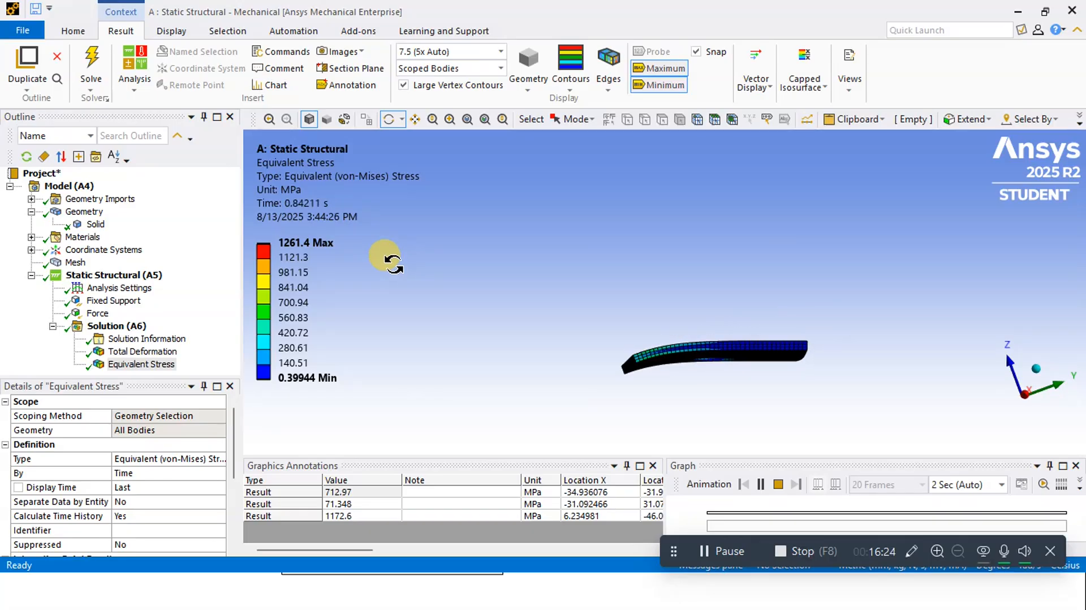
Switch between the Plate with Hole slide and the stress result to compare the allowable stress with the computed maximum
{"action": "key", "text": "alt+Tab"}
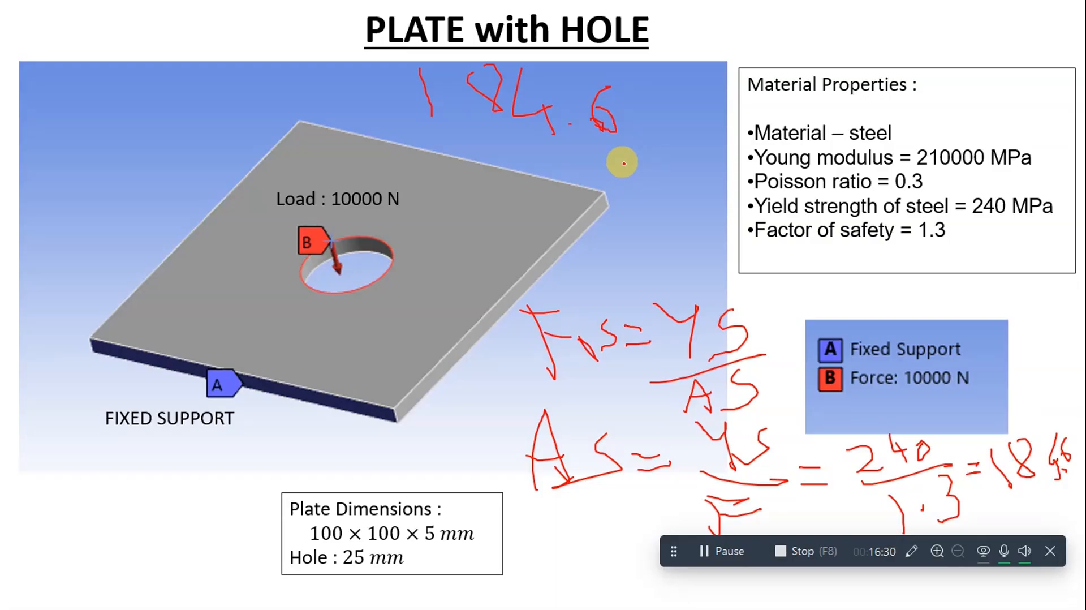
{"action": "key", "text": "alt+Tab"}
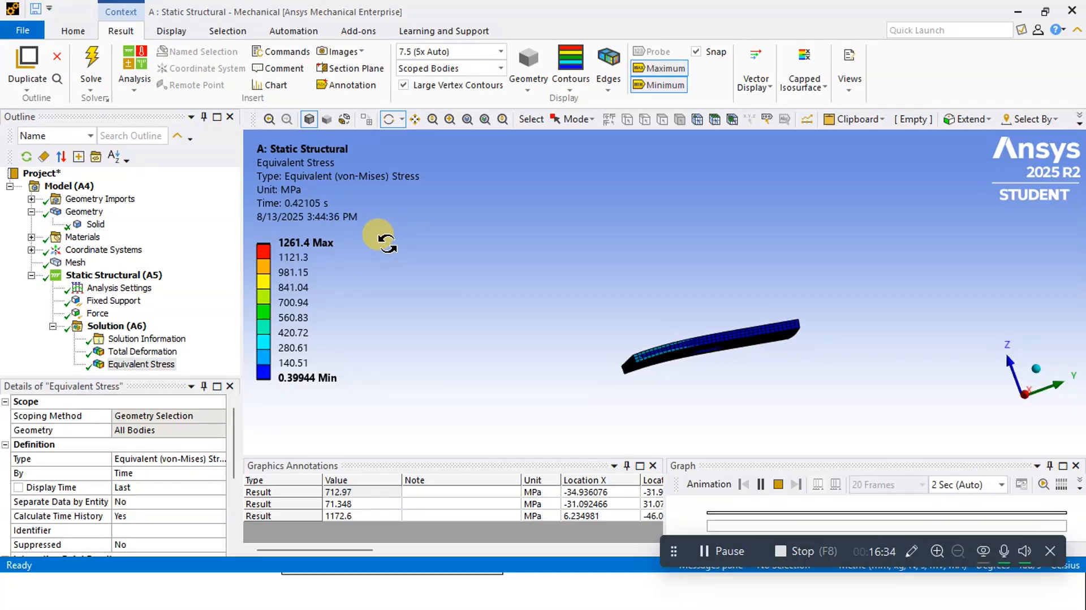
{"action": "key", "text": "alt+Tab"}
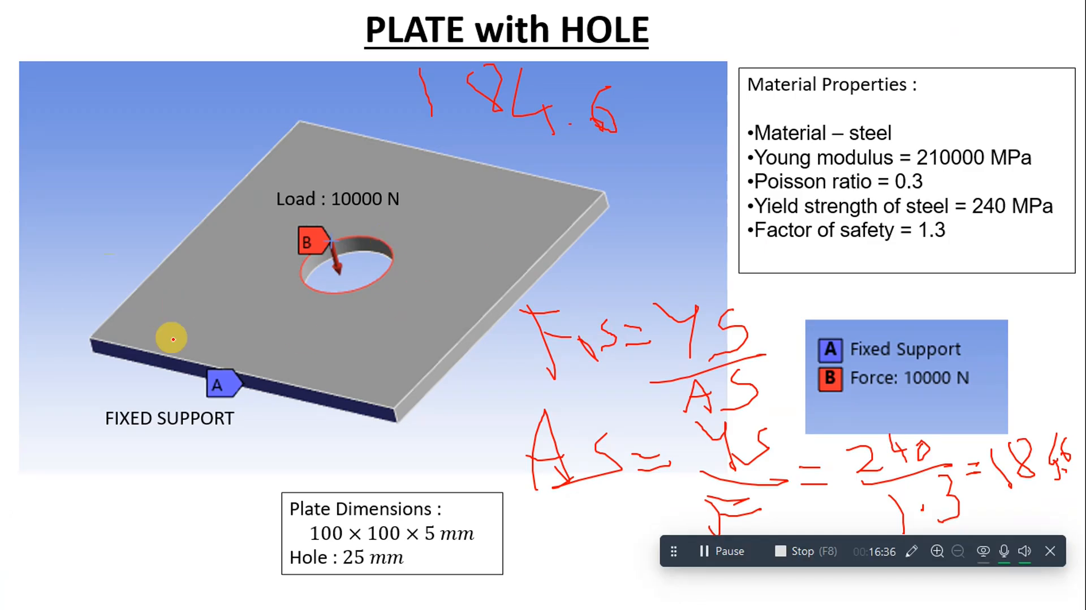